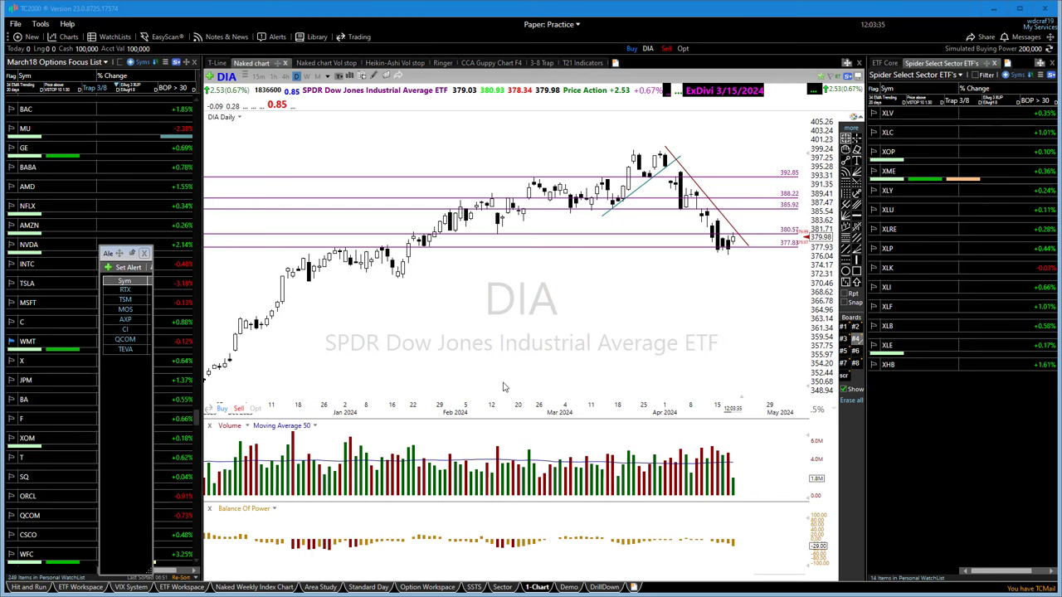
# - Switch to drawing board #3 and view DIA's naked chart on the weekly timeframe across longer and shorter date ranges
pyautogui.click(845, 342)
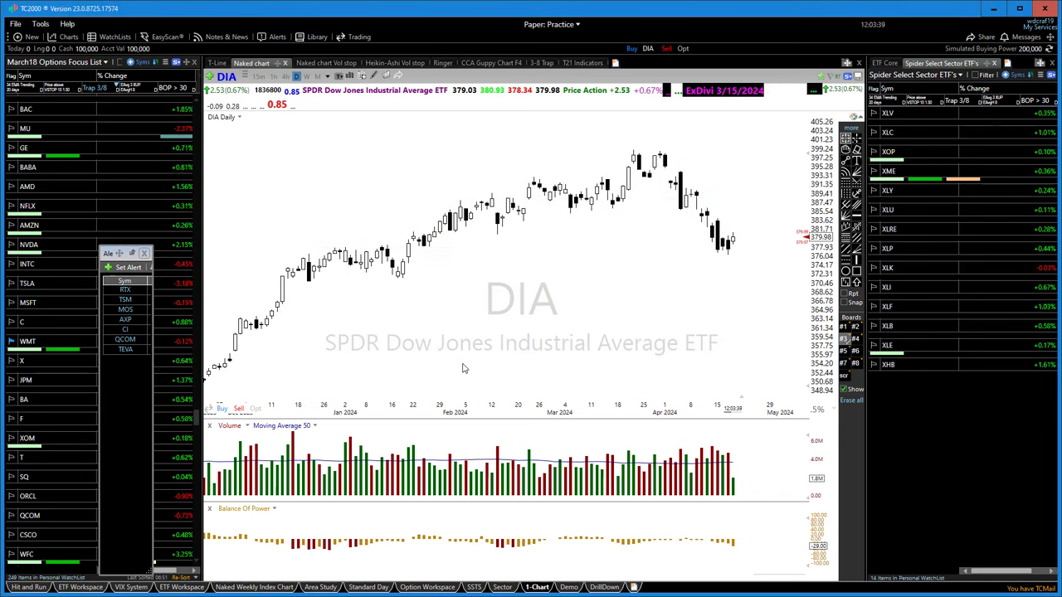
pyautogui.scroll(-2, 470, 369)
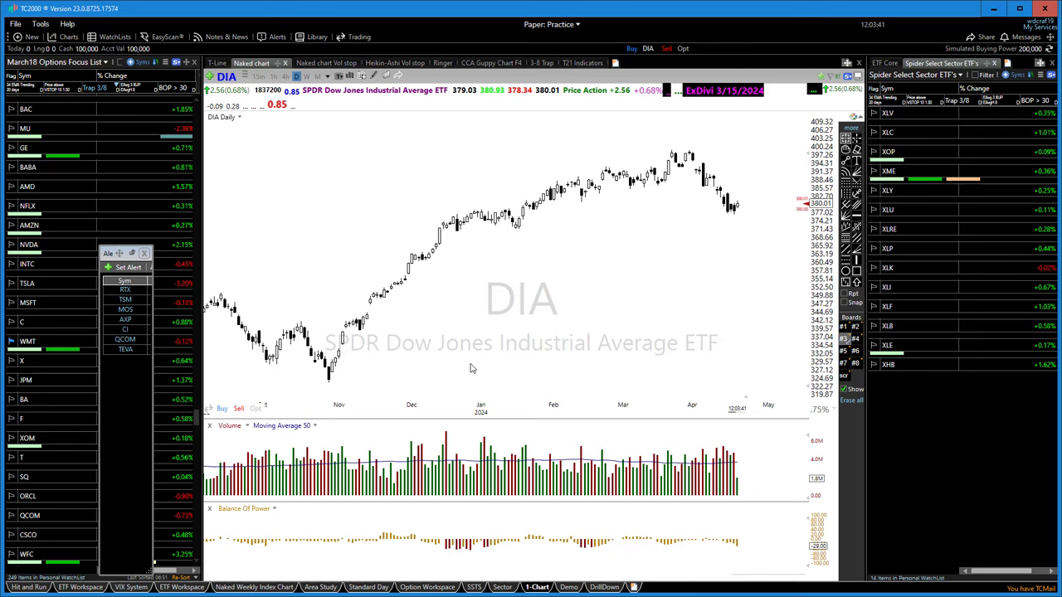
pyautogui.press('w')
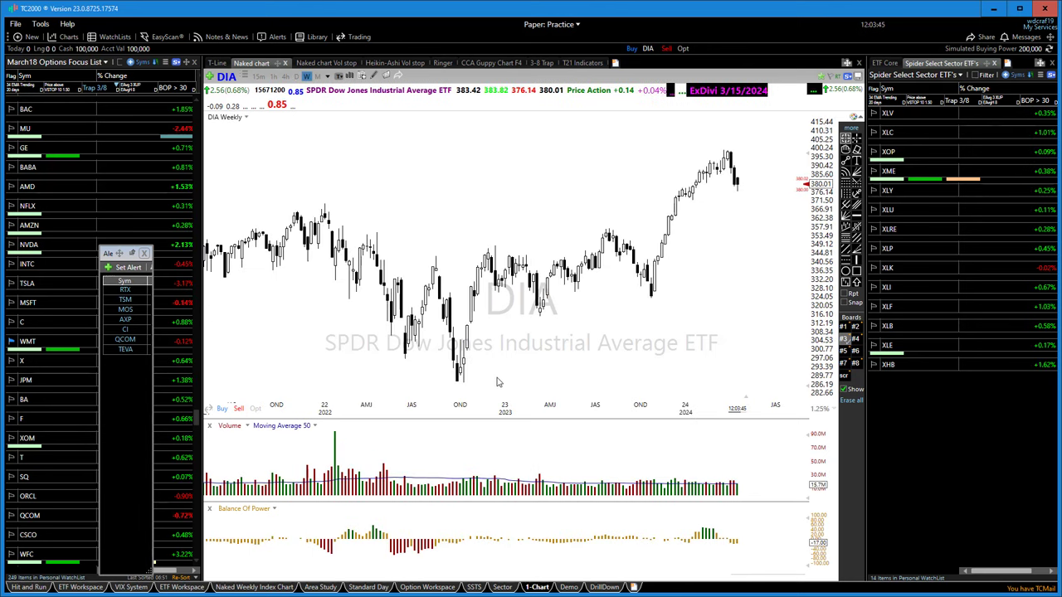
pyautogui.scroll(-3, 492, 379)
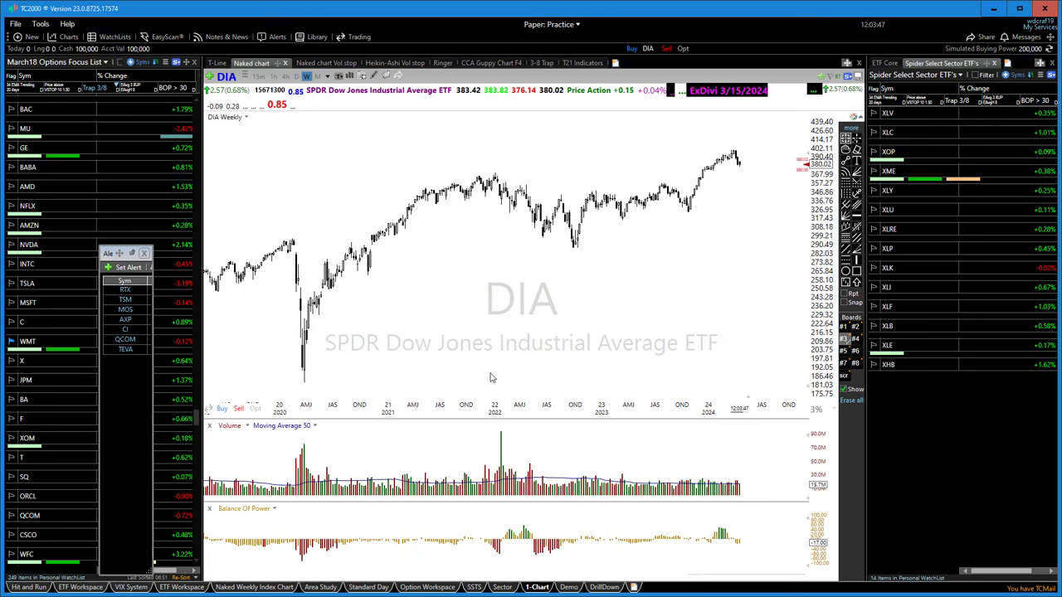
pyautogui.scroll(4, 490, 378)
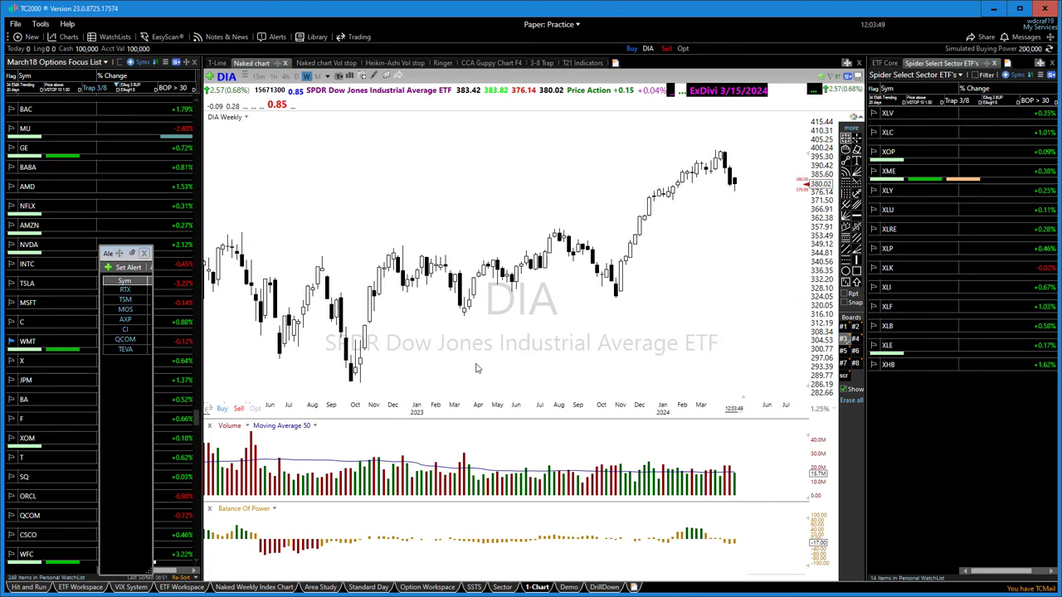
pyautogui.scroll(4, 477, 369)
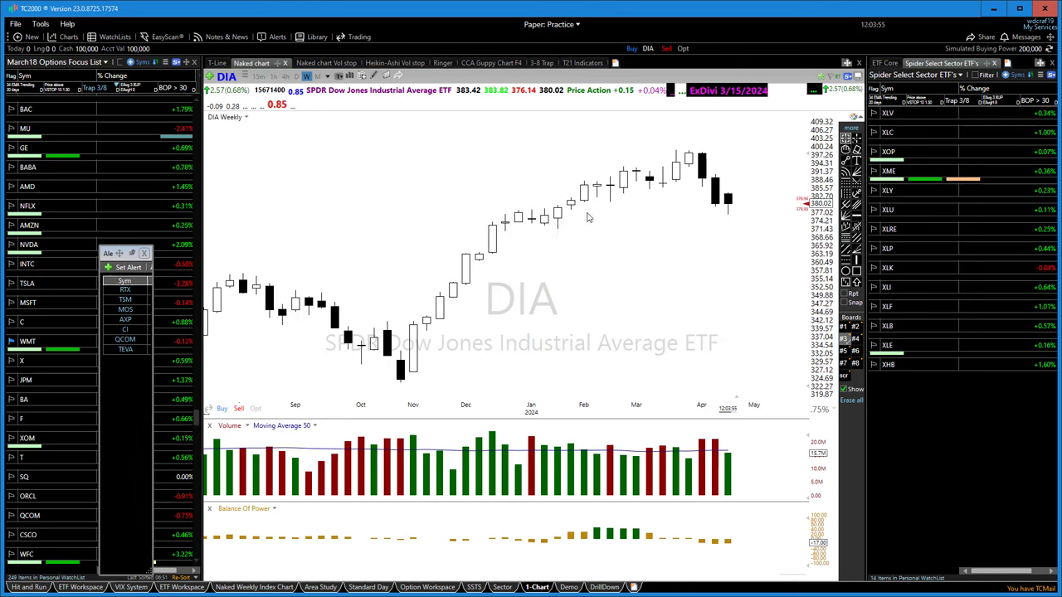
# - Show DIA in the 3-8 Trap chart layout and set that chart to the weekly timeframe
pyautogui.click(541, 63)
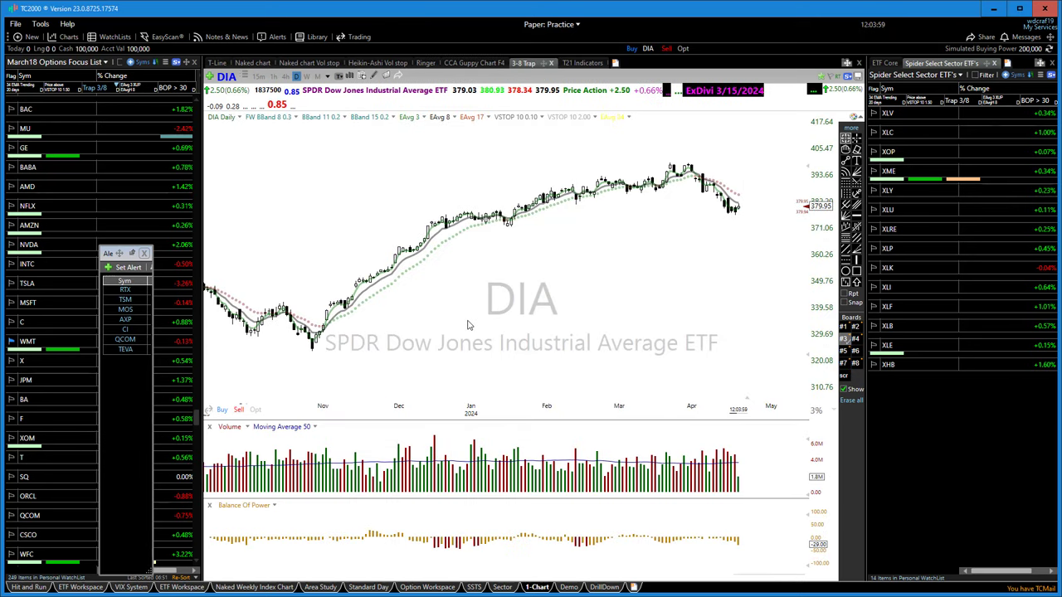
pyautogui.press('w')
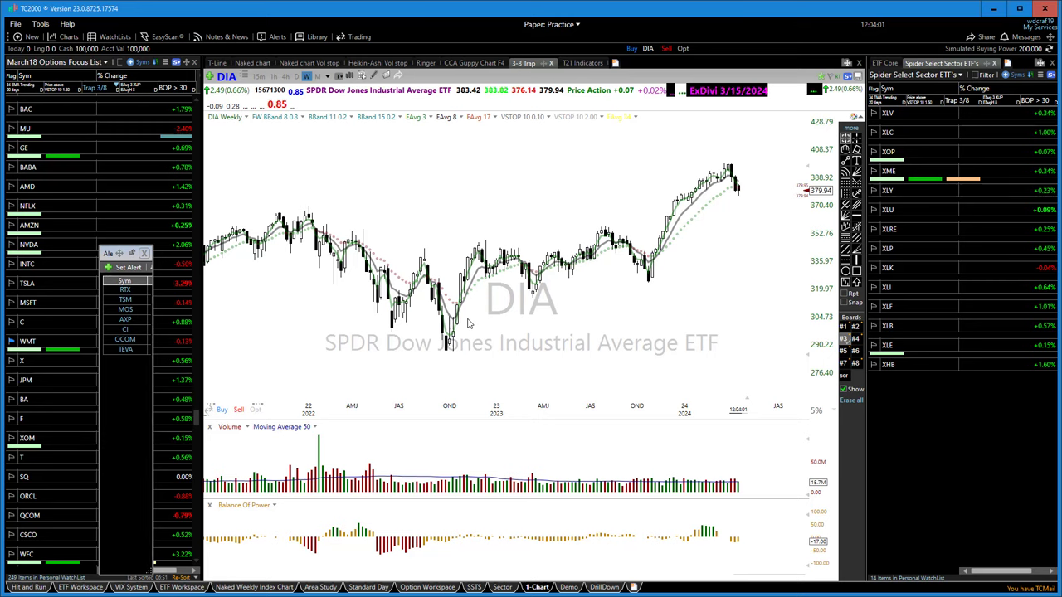
pyautogui.scroll(3, 532, 385)
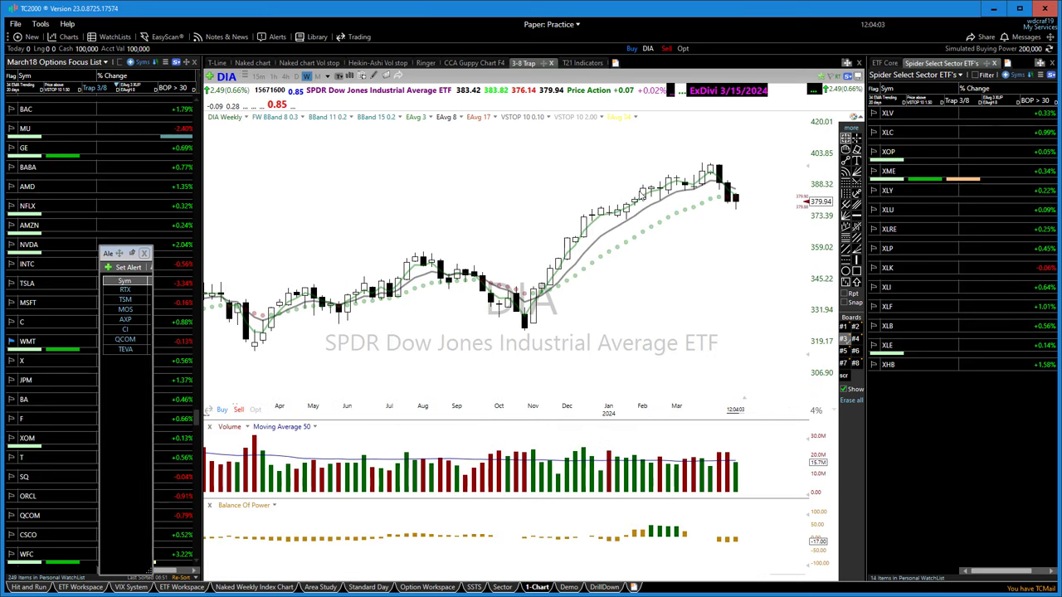
pyautogui.scroll(-2, 591, 341)
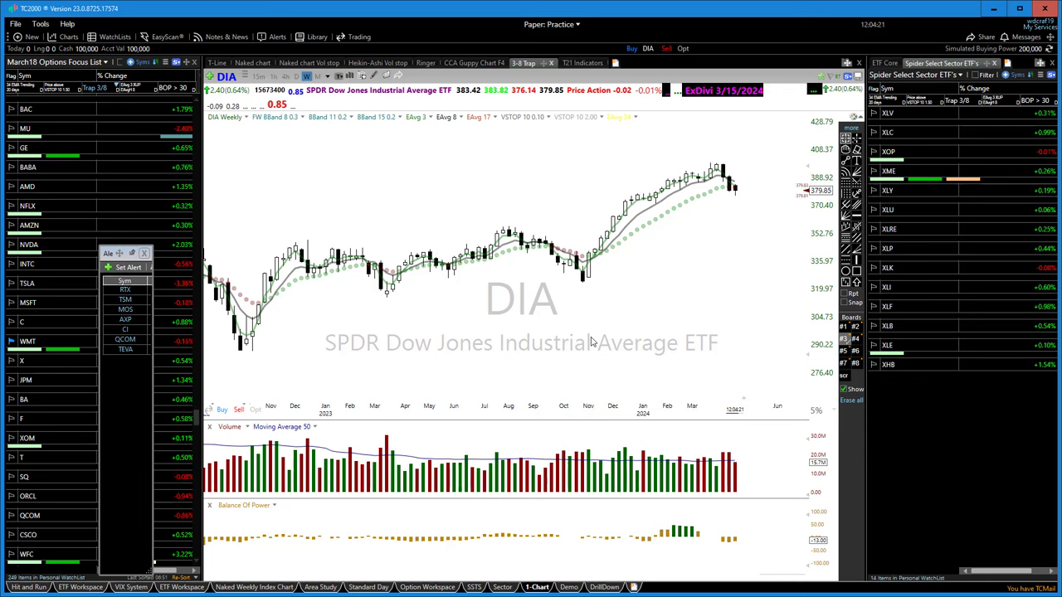
pyautogui.scroll(2, 593, 341)
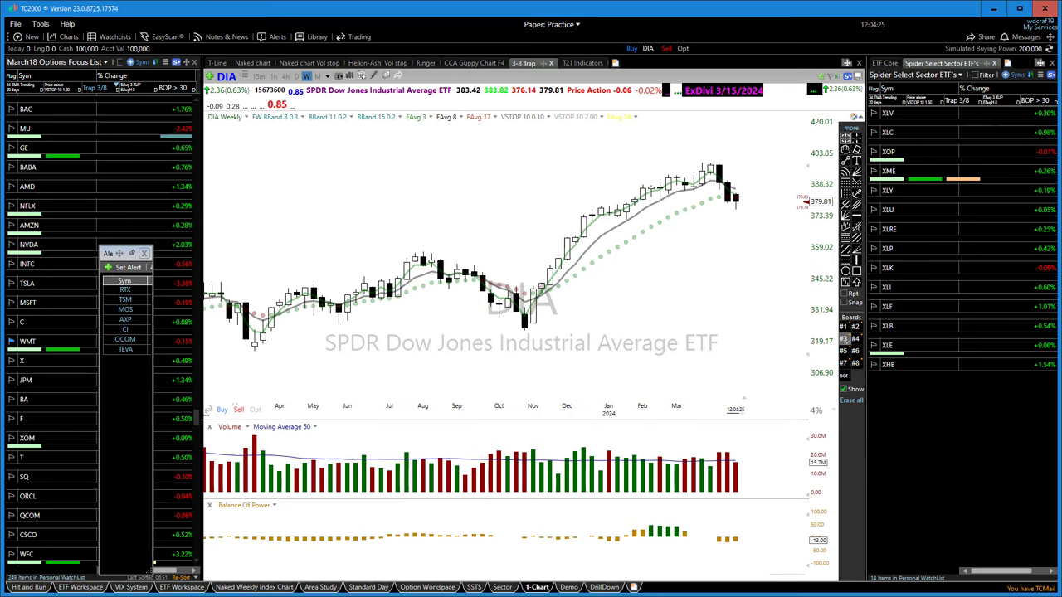
# - Mark the sideways price range around January 2024 on the weekly DIA chart with temporary horizontal arrows
pyautogui.moveTo(584, 210); pyautogui.dragTo(668, 209)
pyautogui.press('Delete')
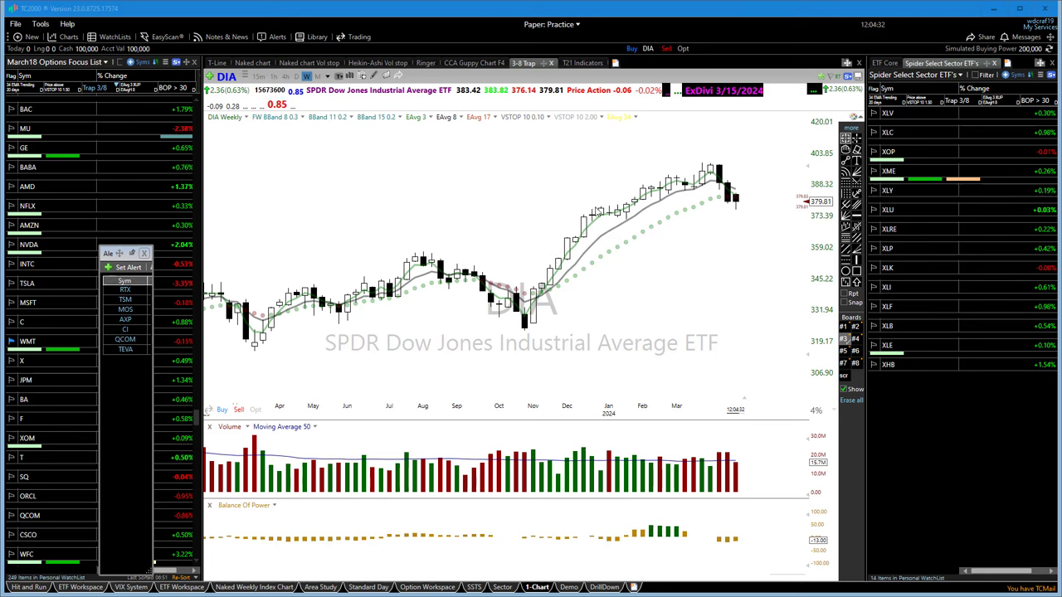
pyautogui.moveTo(584, 203); pyautogui.dragTo(651, 204)
pyautogui.moveTo(579, 220); pyautogui.dragTo(664, 221)
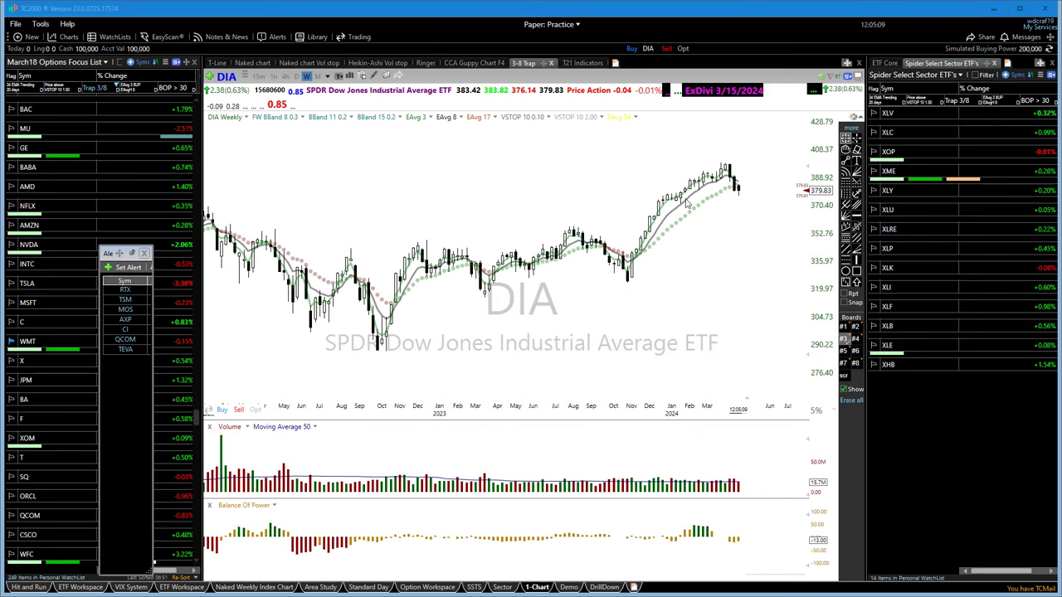
# - Review DIA's weekly history back through 2022 and inspect the price data of the 2/16/24 bar
pyautogui.scroll(-3, 687, 204)
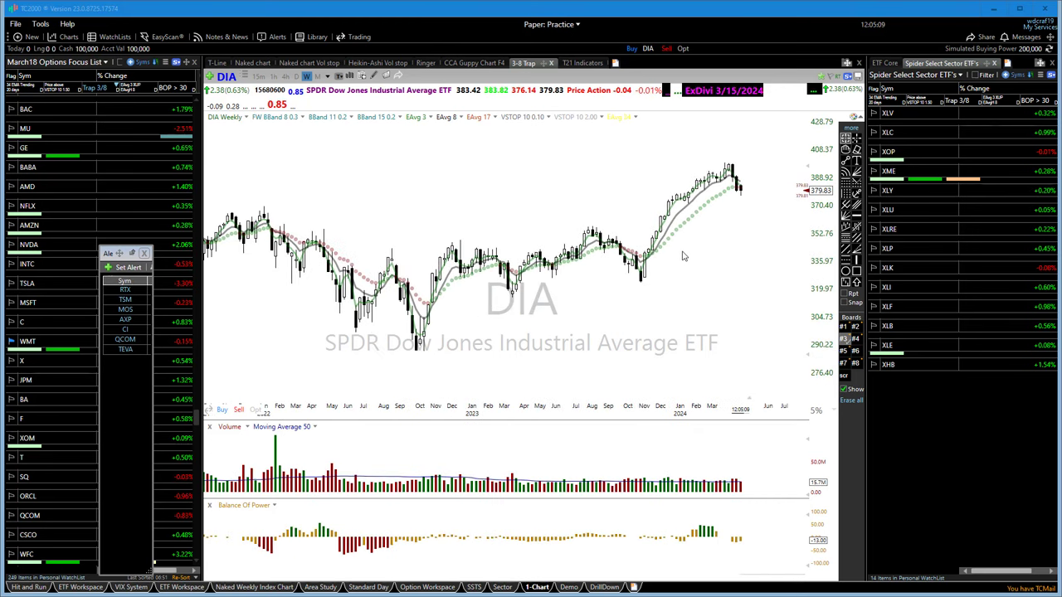
pyautogui.click(716, 204)
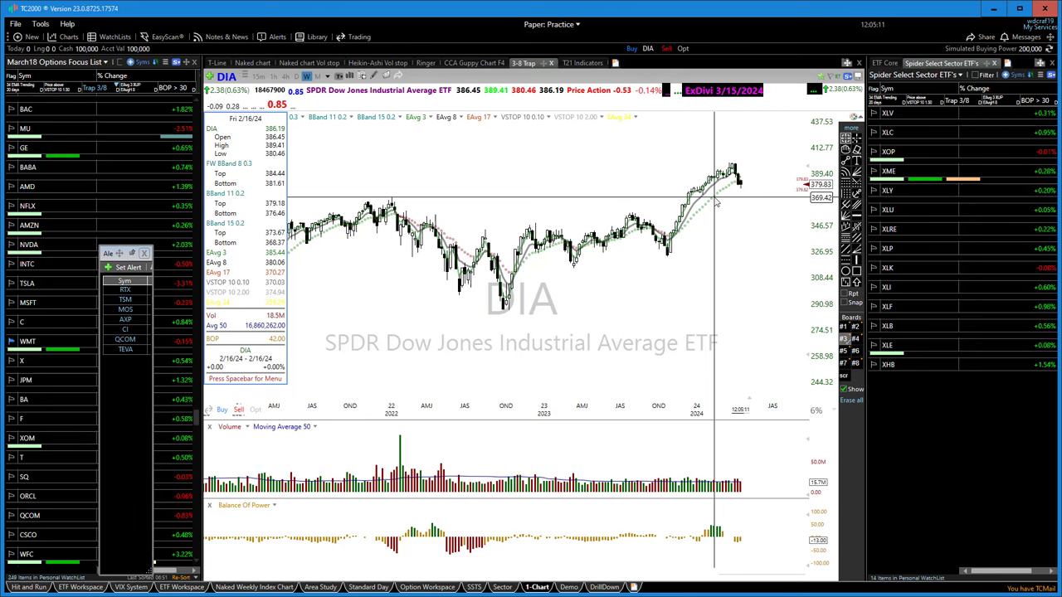
pyautogui.scroll(1, 557, 369)
pyautogui.scroll(2, 557, 369)
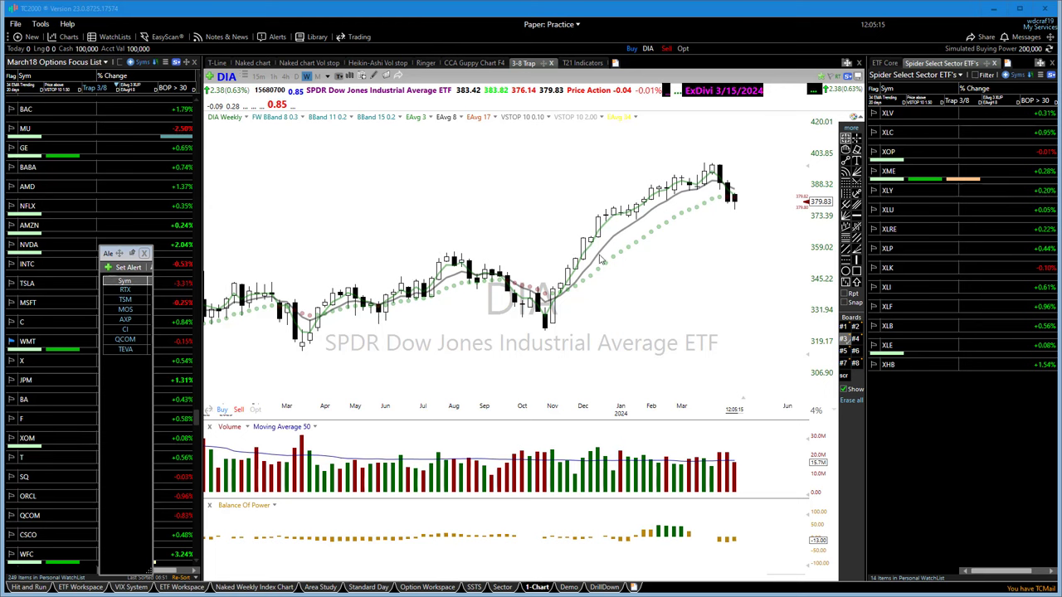
# - Annotate DIA's early-2024 consolidation with red horizontal, rising and vertical arrows, and clear the markings
pyautogui.click(606, 208)
pyautogui.moveTo(618, 207); pyautogui.dragTo(742, 179)
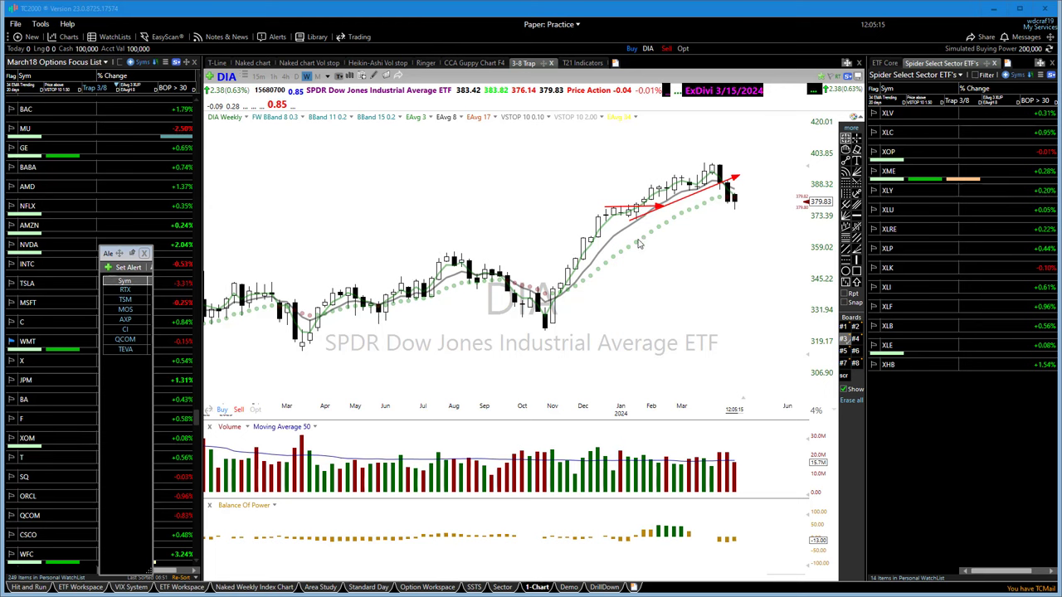
pyautogui.moveTo(634, 203); pyautogui.dragTo(636, 425)
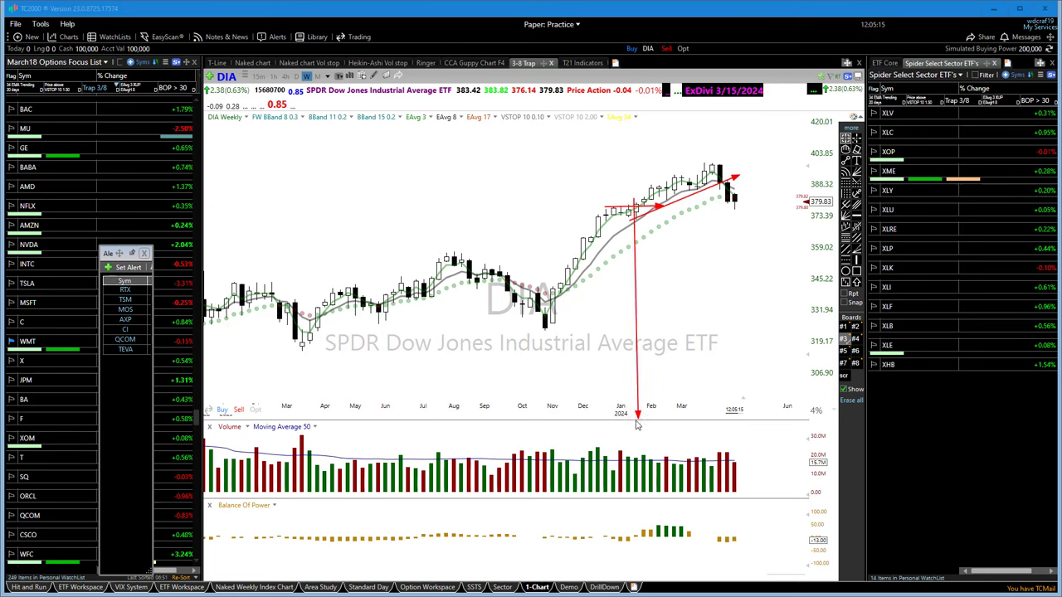
pyautogui.moveTo(637, 425); pyautogui.dragTo(636, 426)
pyautogui.press('Delete')
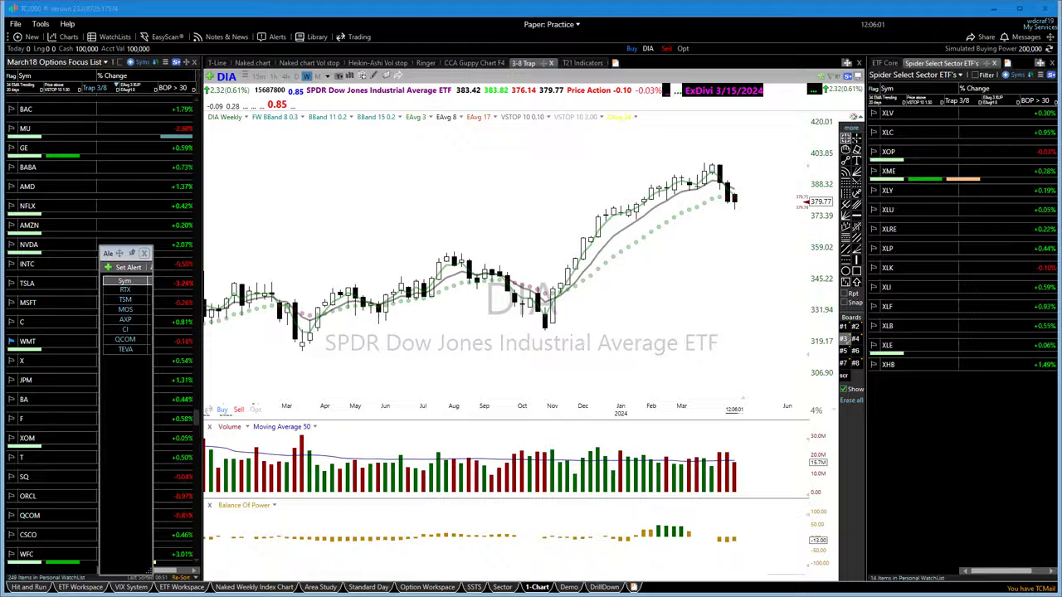
# - Switch to the PaperMoney simulated trading platform, examine DIA's 21 JUN 24 option chain and collapse it
pyautogui.hotkey('alt', 'Tab')
pyautogui.click(23, 225)
pyautogui.click(33, 266)
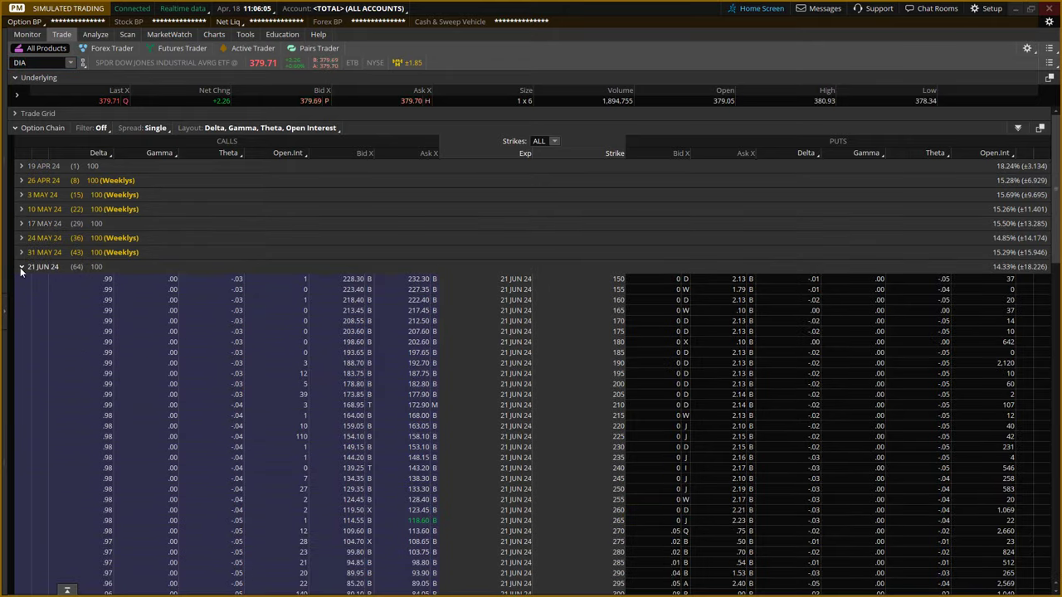
pyautogui.click(21, 266)
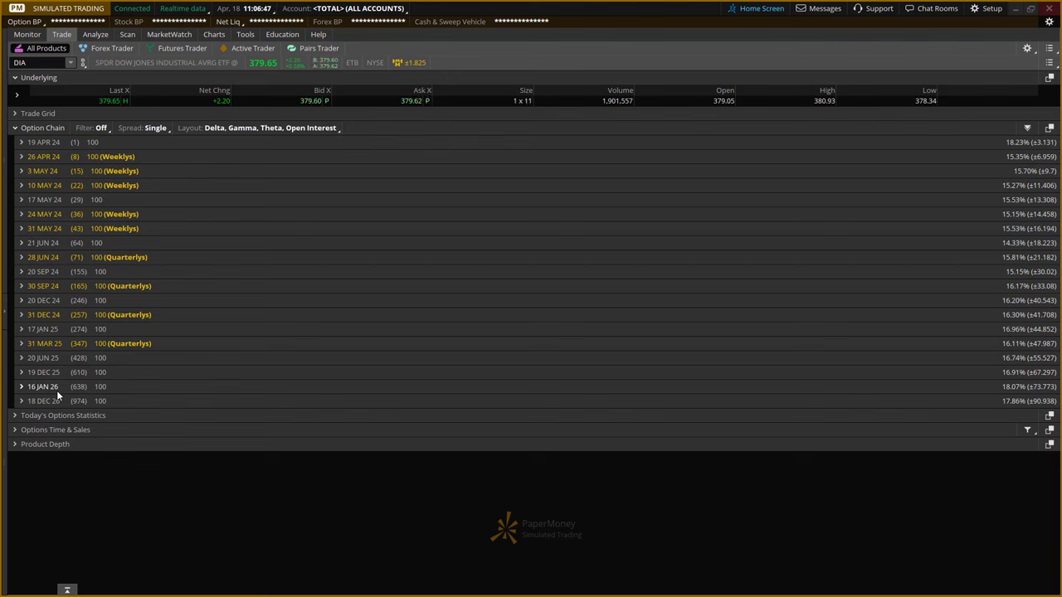
# - Replace DIA with PFE as the symbol of the option chain
pyautogui.click(28, 62)
pyautogui.press('BackSpace')
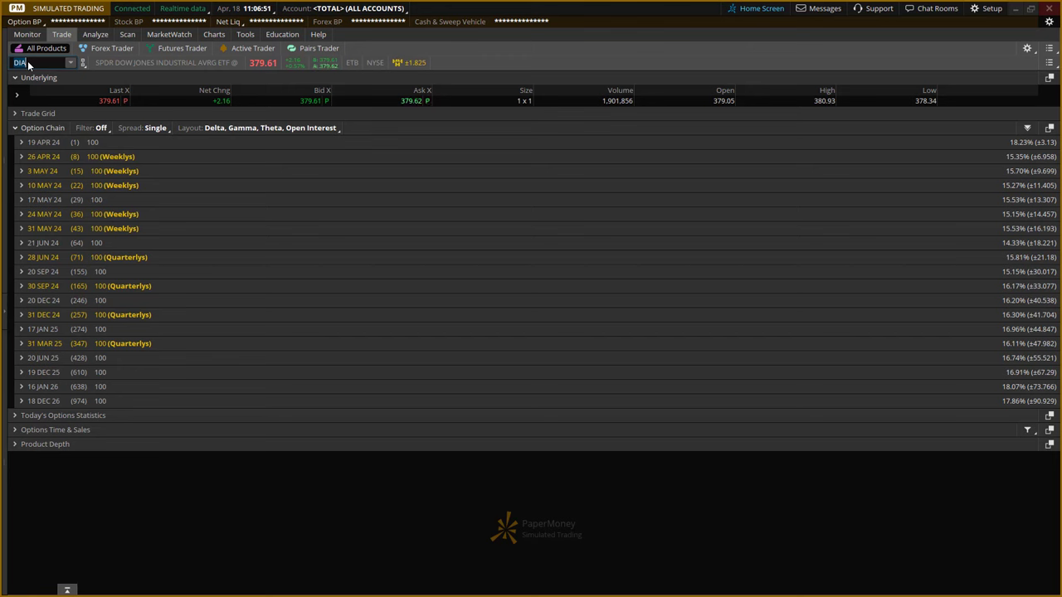
pyautogui.write('PFE')
pyautogui.press('Return')
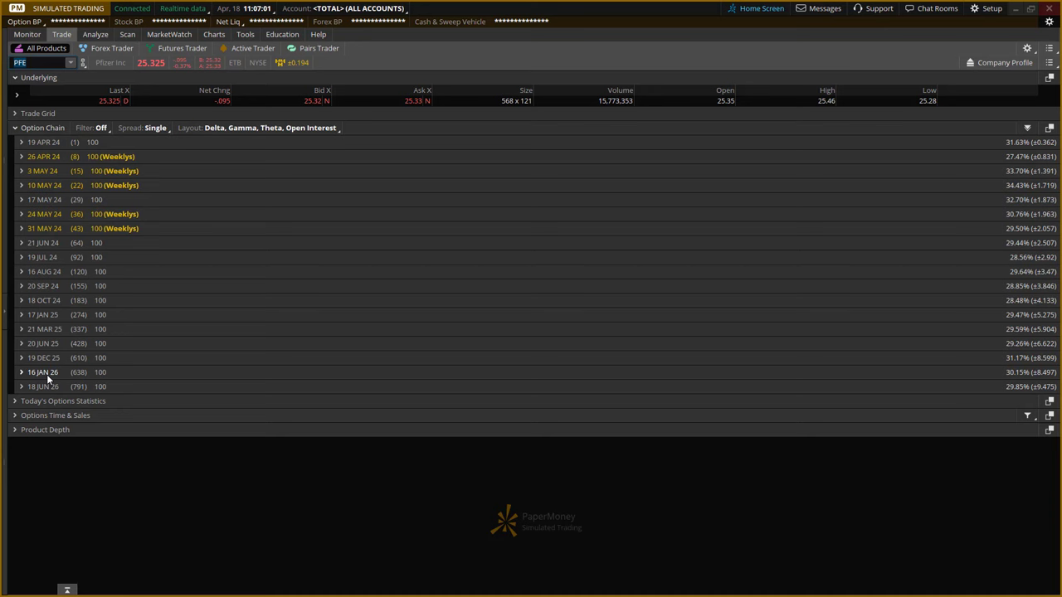
# - Examine open interest and bid/ask prices in PFE's 20 JUN 25 and 16 JAN 26 expirations
pyautogui.click(46, 346)
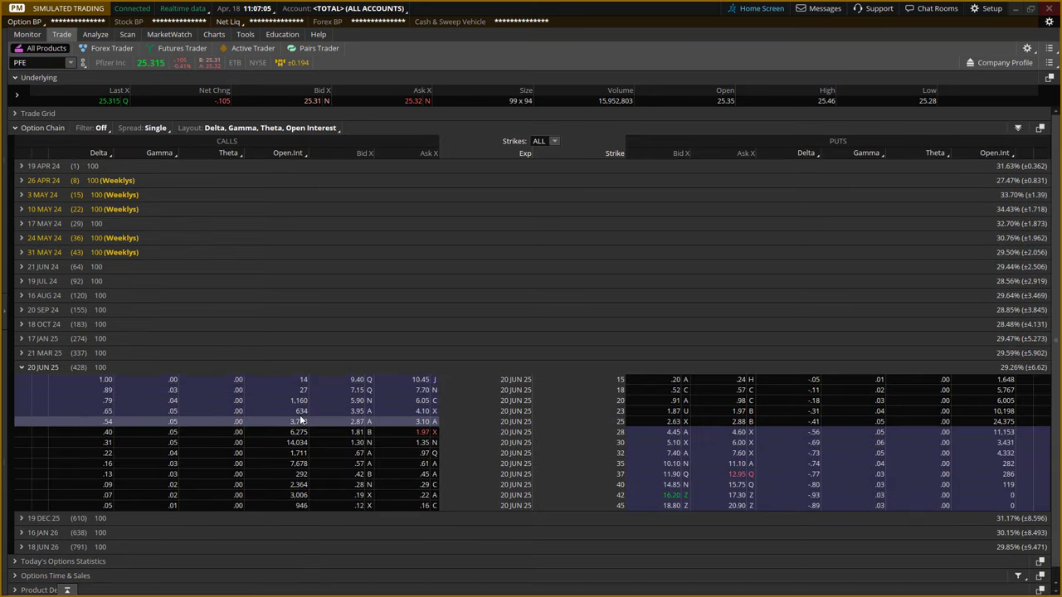
pyautogui.click(29, 368)
pyautogui.click(39, 375)
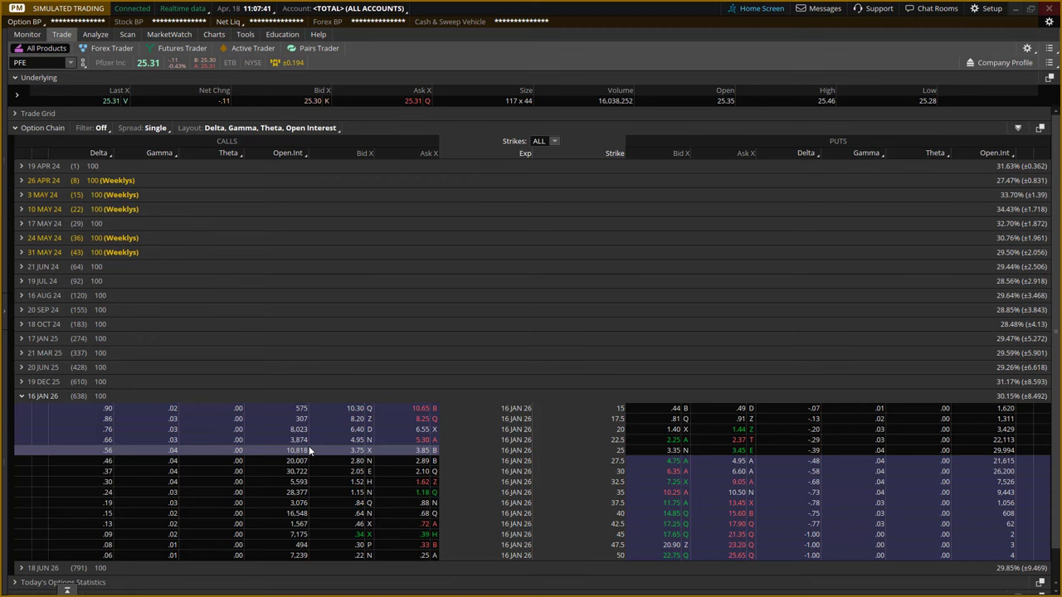
# - Load the option chain for PLUG
pyautogui.click(29, 65)
pyautogui.write('PLUG')
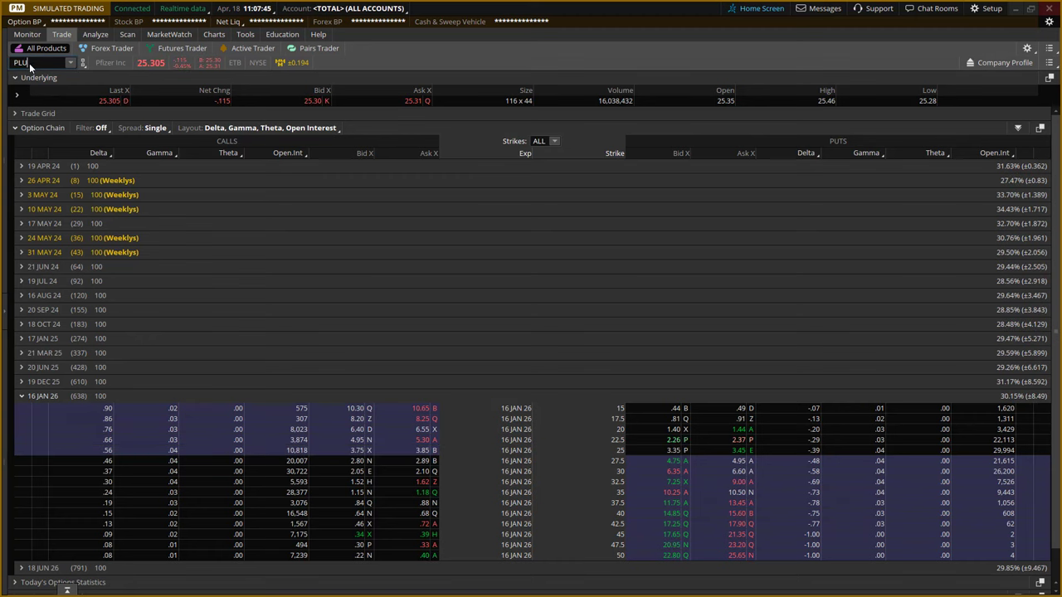
pyautogui.press('Return')
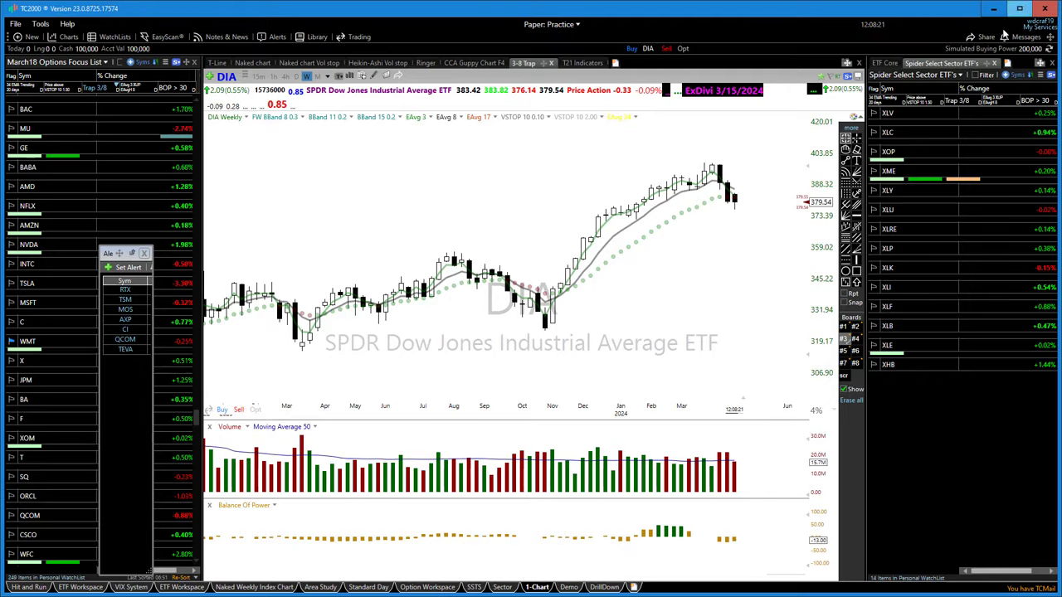
# - Return to TC2000, view PLUG's weekly 3-8 Trap chart over a longer history, and load PYPL in the same chart
pyautogui.click(1015, 8)
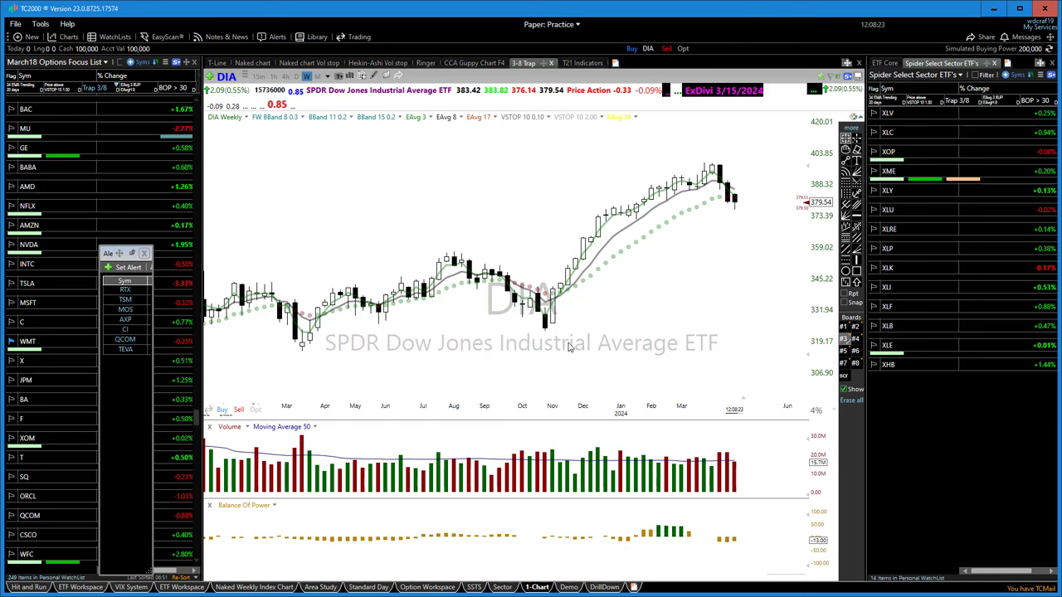
pyautogui.write('PLUG')
pyautogui.press('Return')
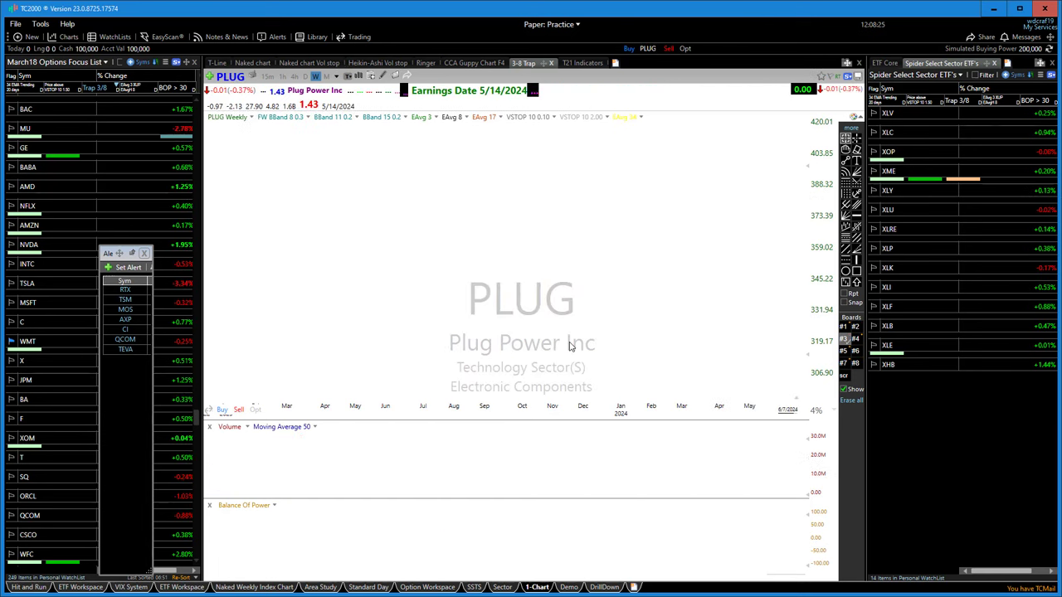
pyautogui.scroll(-3, 440, 369)
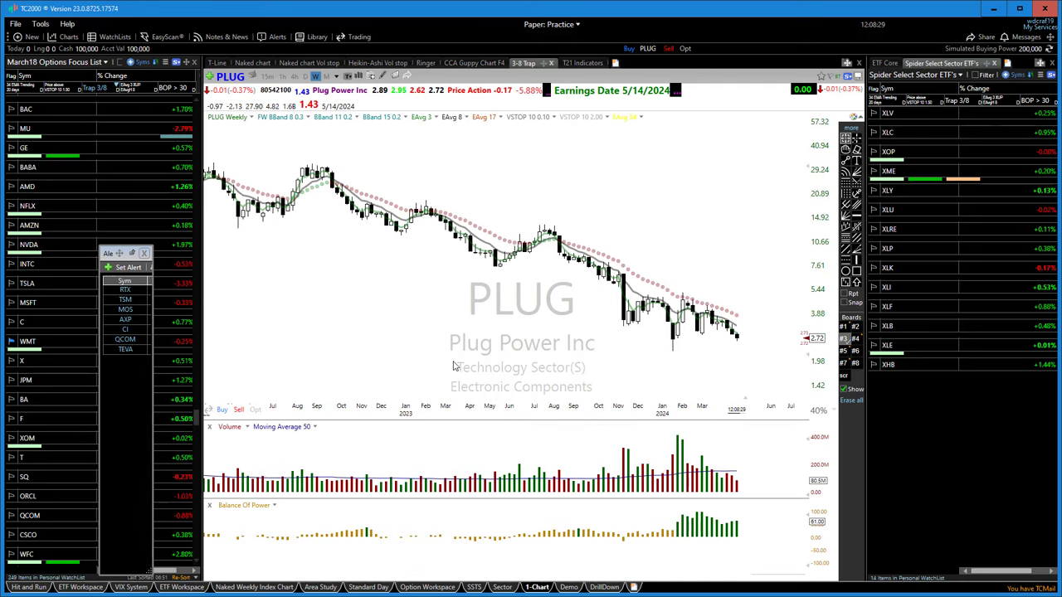
pyautogui.write('pypl')
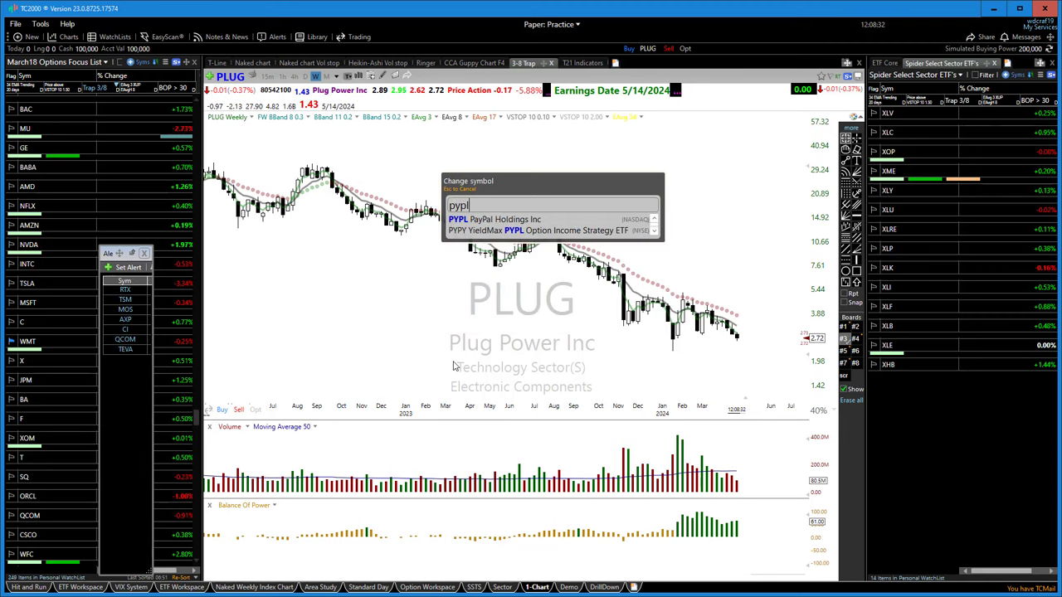
pyautogui.press('Return')
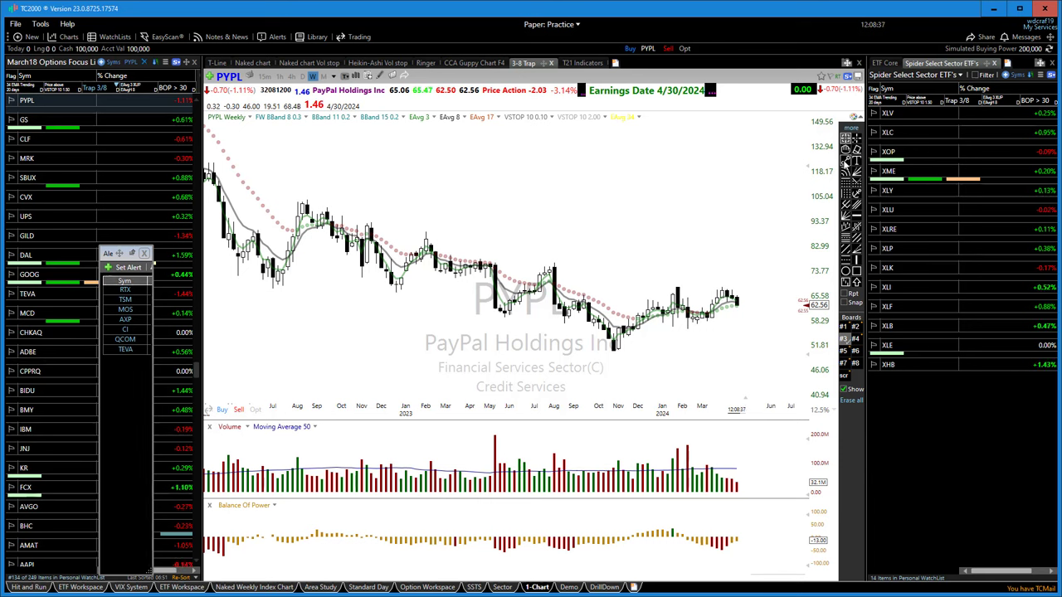
# - Draw a rising trendline from PYPL's November 2023 low and a horizontal support line at about 61.15
pyautogui.click(846, 161)
pyautogui.moveTo(615, 349); pyautogui.dragTo(778, 296)
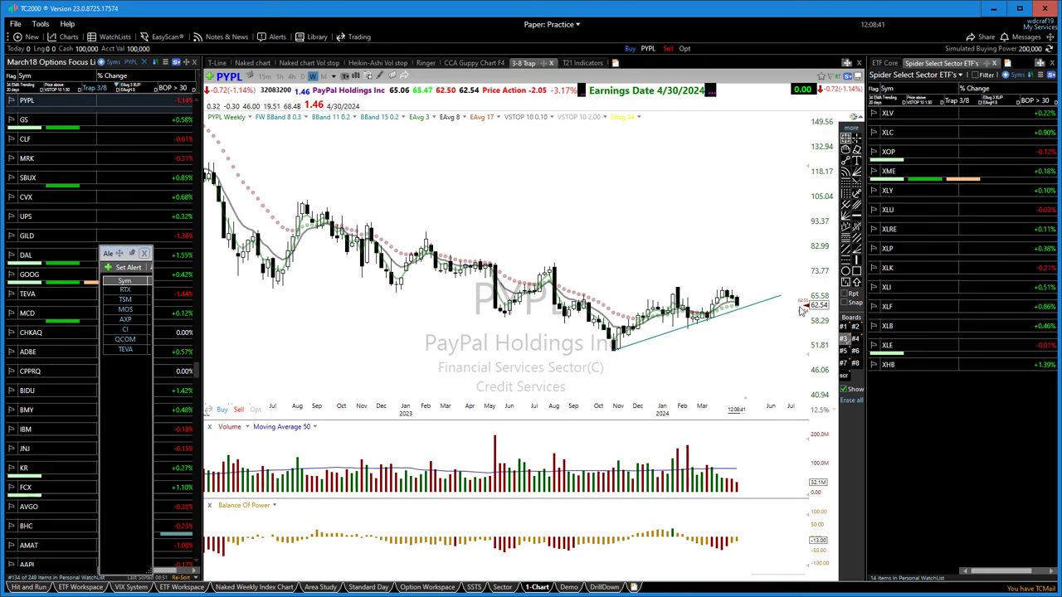
pyautogui.click(857, 214)
pyautogui.moveTo(771, 309); pyautogui.dragTo(779, 315)
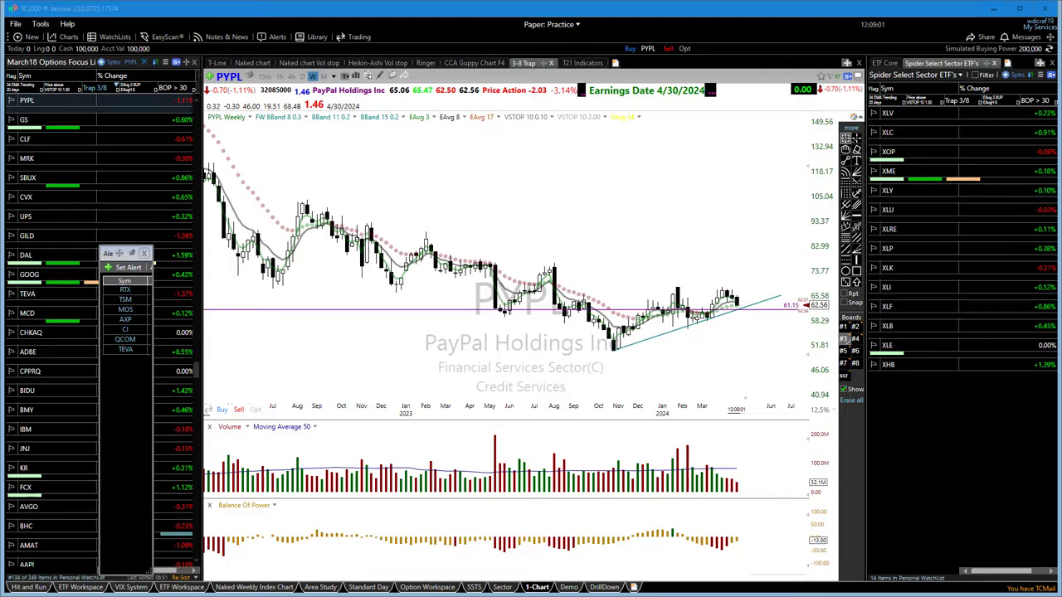
# - Switch to thinkorswim and load the option chain for PYPL
pyautogui.hotkey('alt', 'Tab')
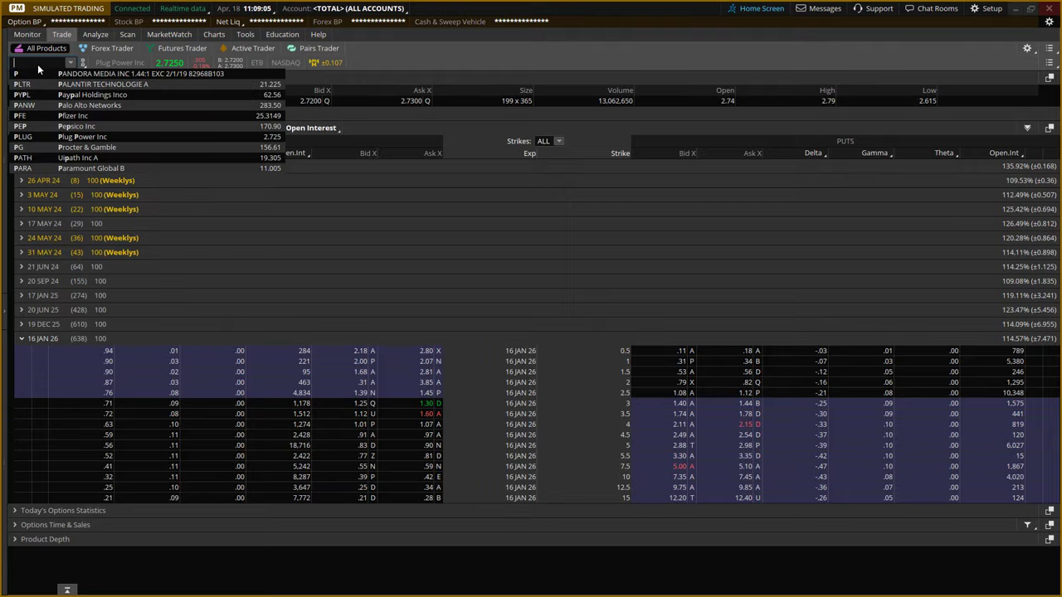
pyautogui.press('BackSpace')
pyautogui.write('YPL')
pyautogui.press('Return')
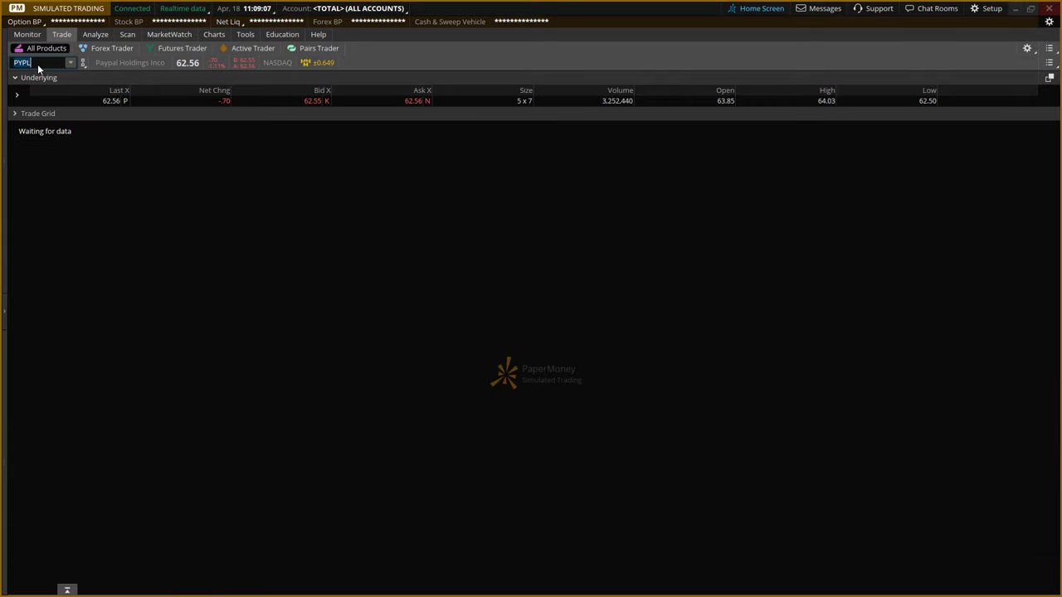
# - Compare open interest and bid/ask prices across PYPL's 17 JAN 25, 18 JUN 26 and 20 JUN 25 expirations
pyautogui.click(22, 411)
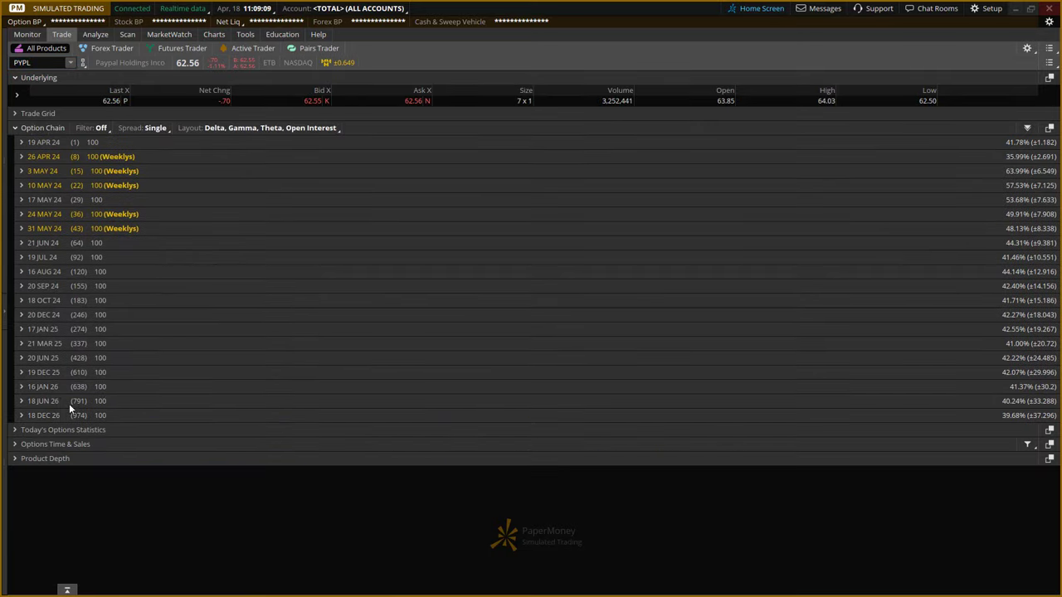
pyautogui.click(35, 331)
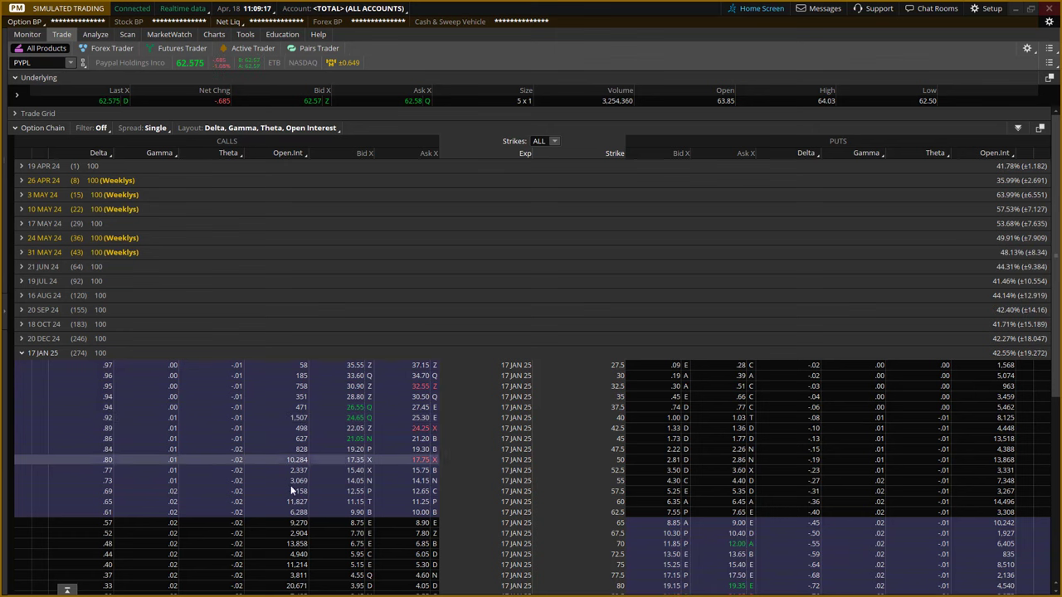
pyautogui.scroll(-1, 265, 525)
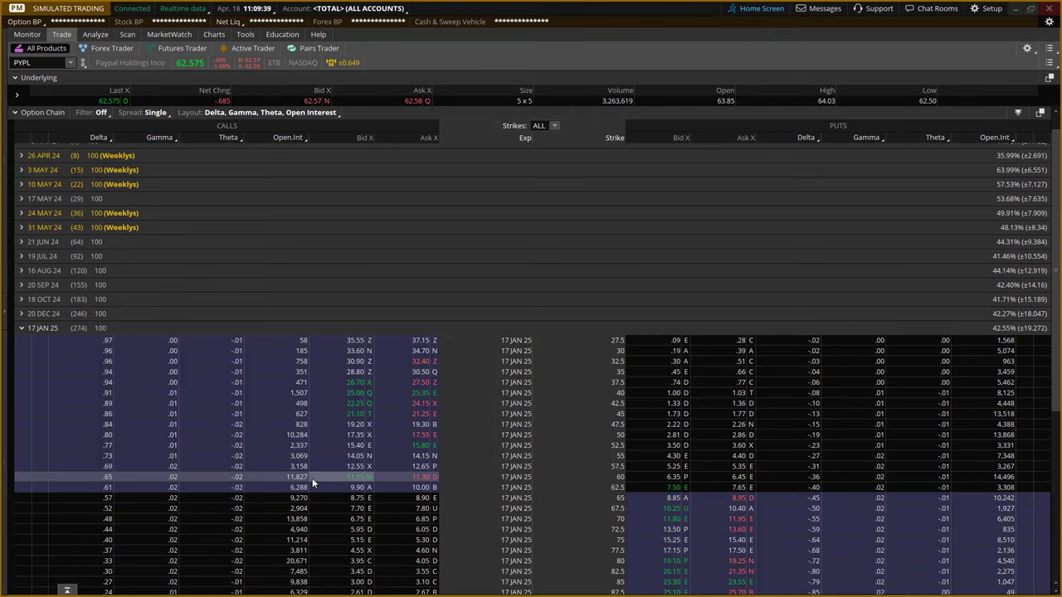
pyautogui.click(28, 330)
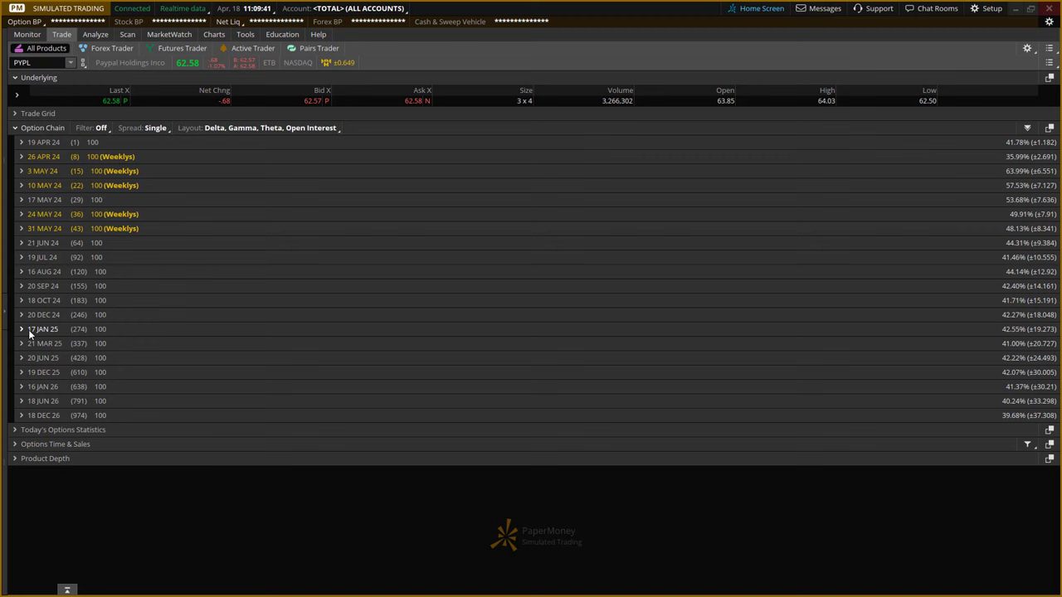
pyautogui.click(38, 403)
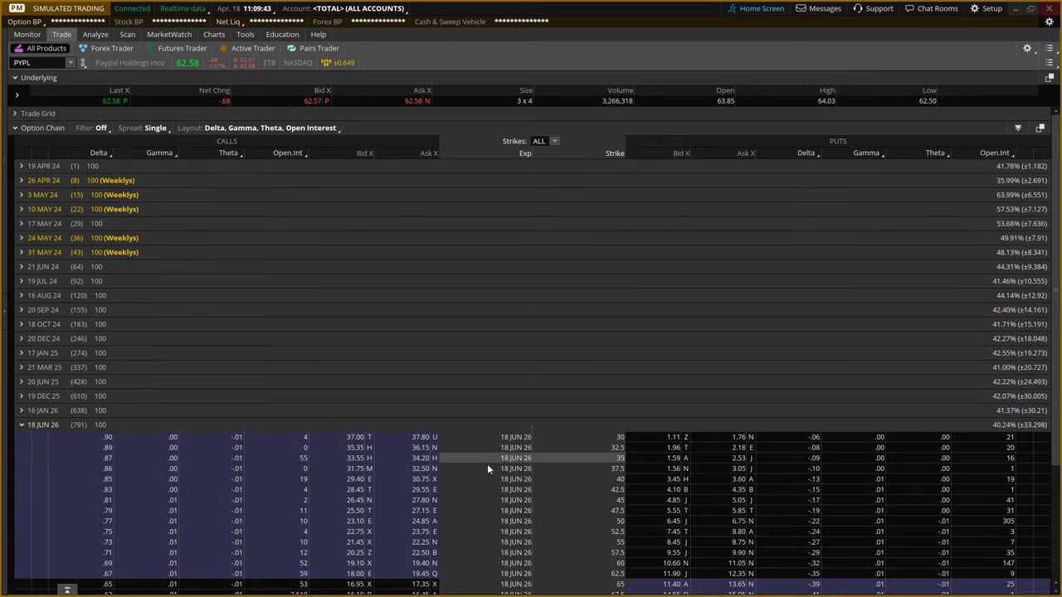
pyautogui.scroll(-1, 481, 489)
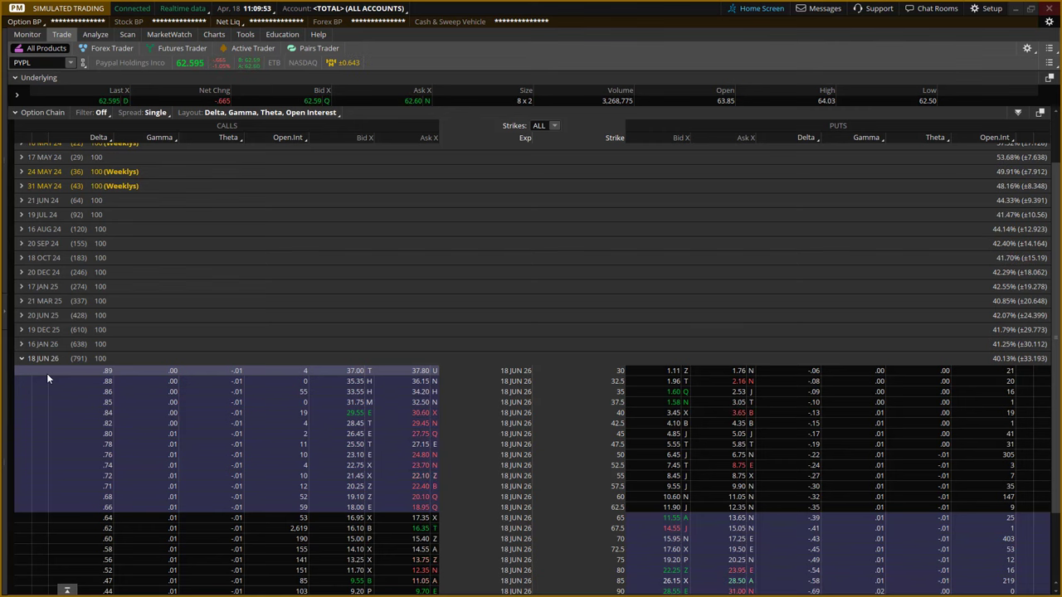
pyautogui.click(43, 315)
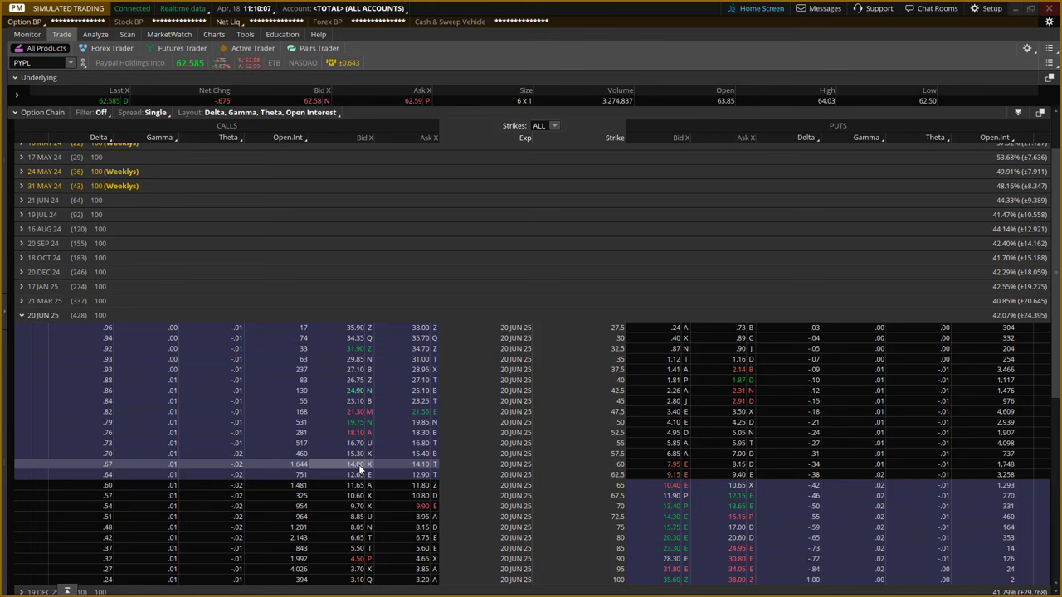
# - Submit a day limit order to buy one PYPL 20 JUN 25 60 call at the mid price of 14.05
pyautogui.click(423, 465)
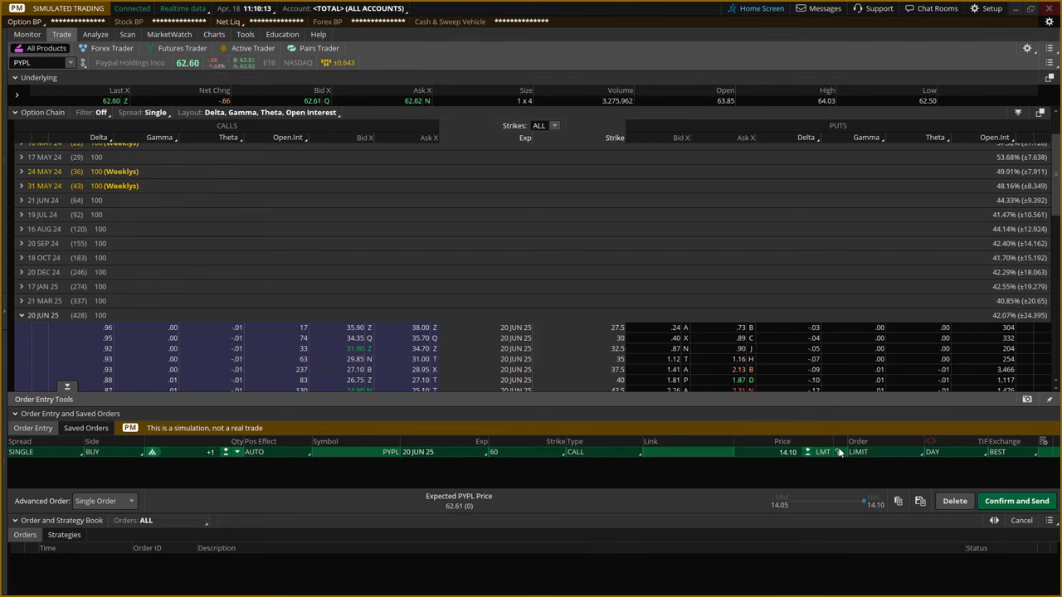
pyautogui.moveTo(864, 502); pyautogui.dragTo(791, 503)
pyautogui.click(994, 502)
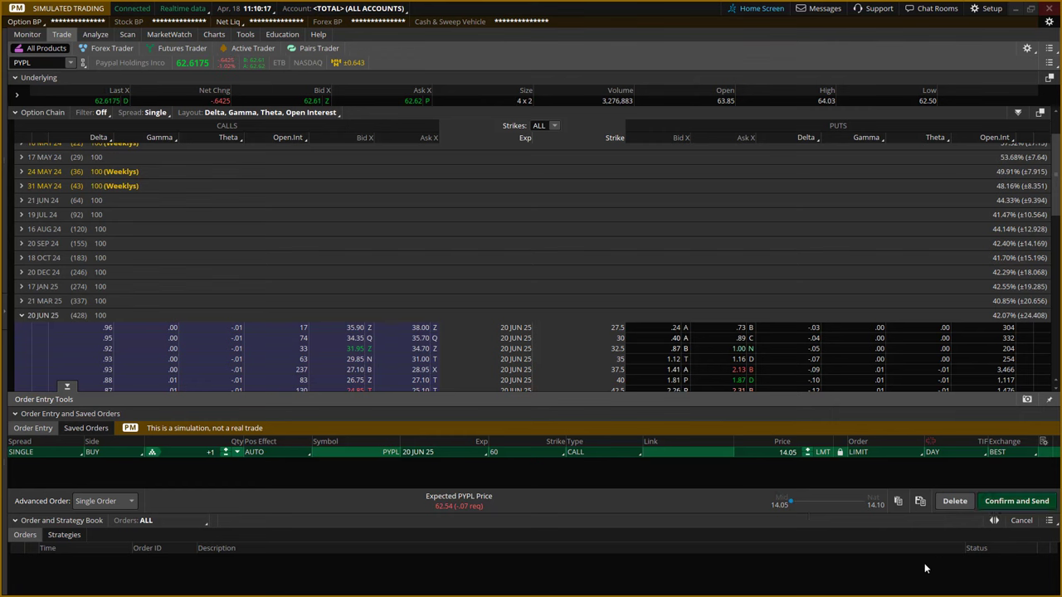
pyautogui.click(990, 496)
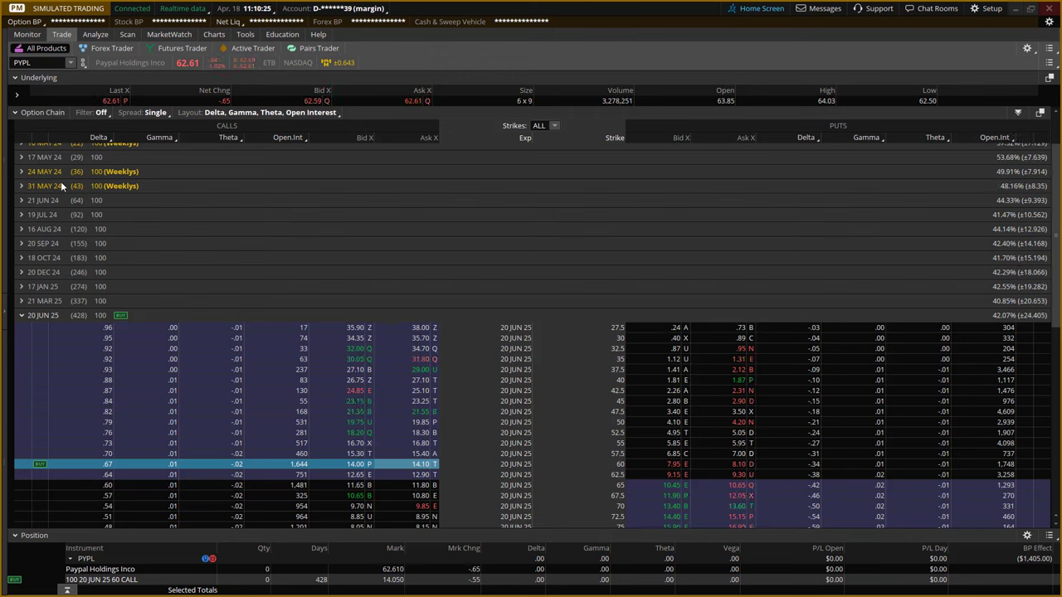
# - Cancel the working PYPL 20 JUN 25 60 call order in the account's trade activity
pyautogui.click(25, 35)
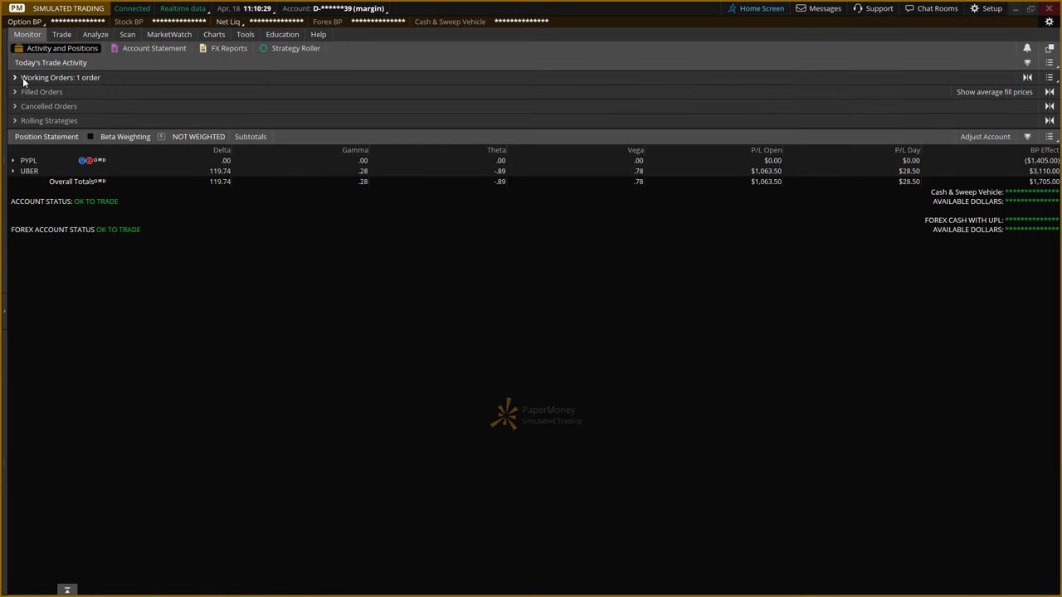
pyautogui.click(15, 77)
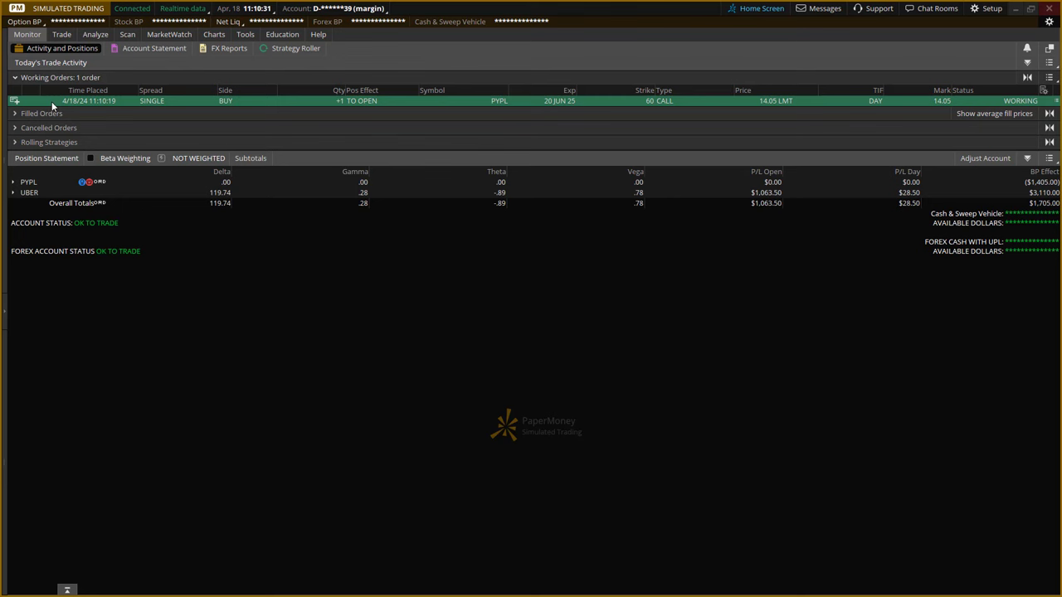
pyautogui.click(14, 102)
pyautogui.click(41, 113)
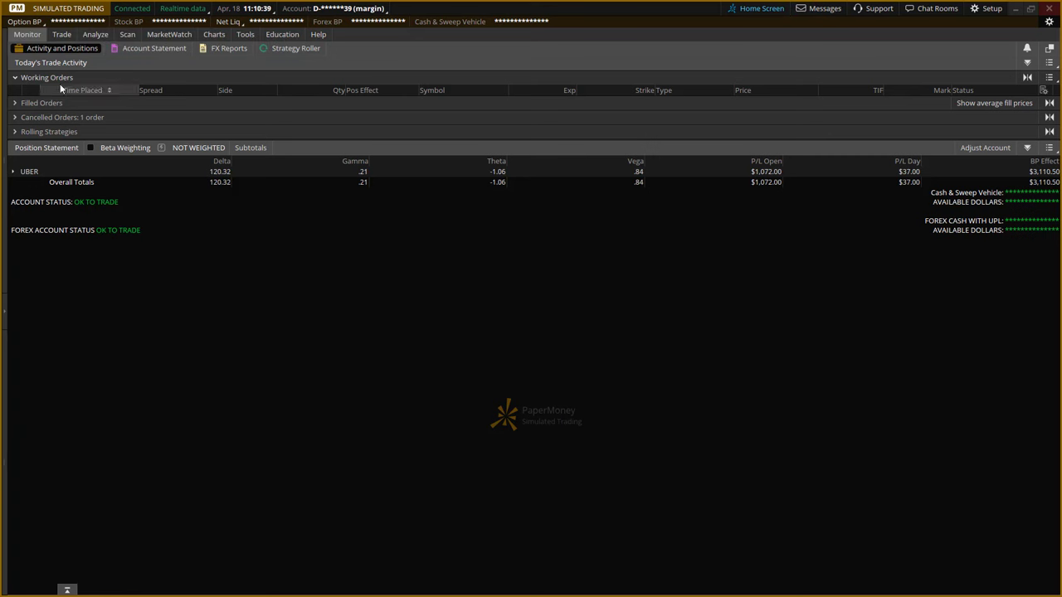
# - Submit a day limit order to buy one PYPL 20 JUN 25 60 call at 14.10
pyautogui.click(63, 36)
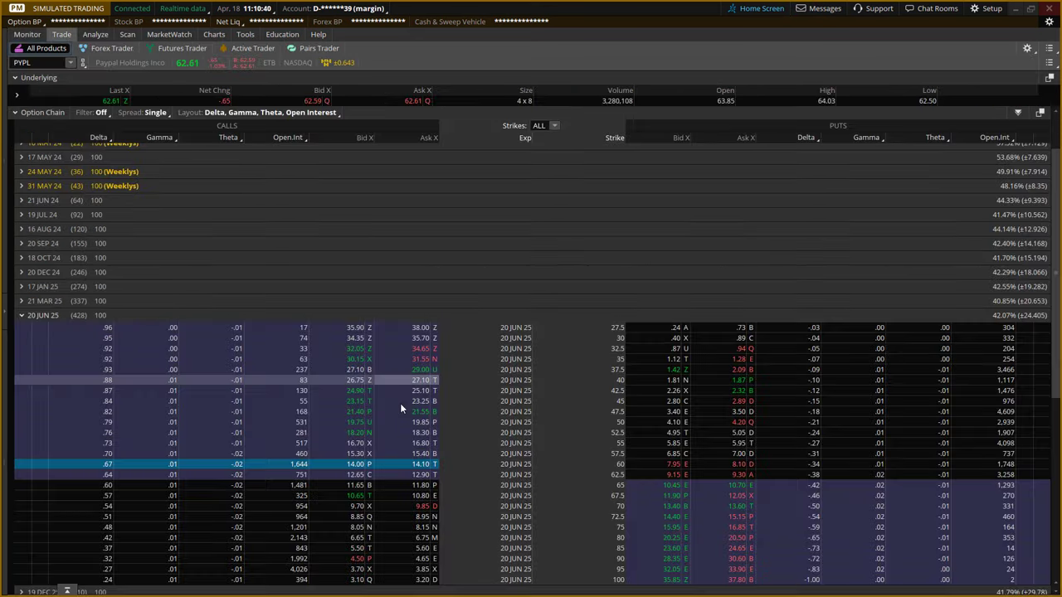
pyautogui.click(416, 466)
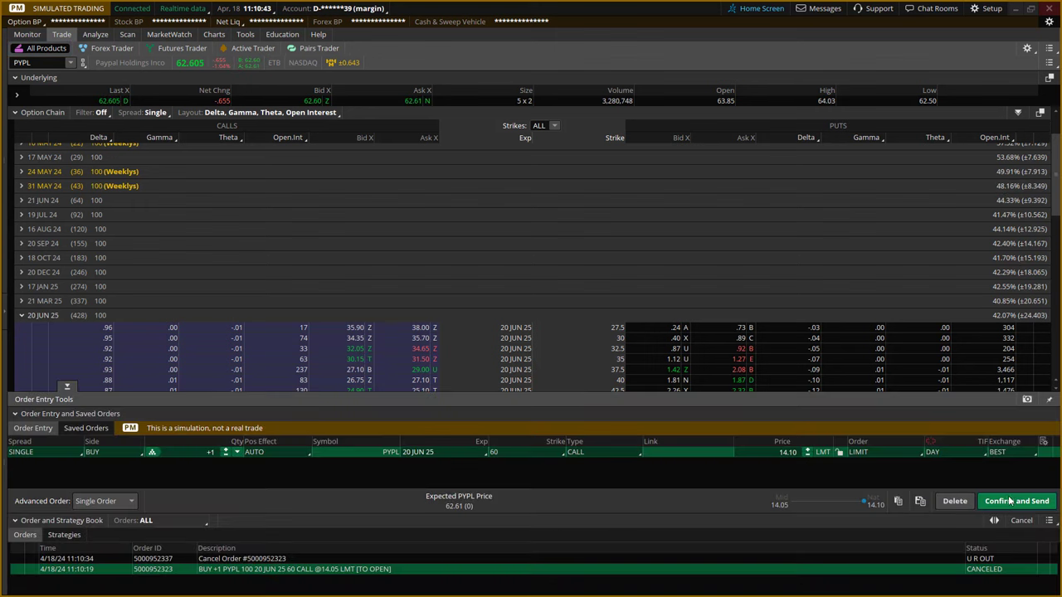
pyautogui.click(1016, 501)
pyautogui.click(1014, 490)
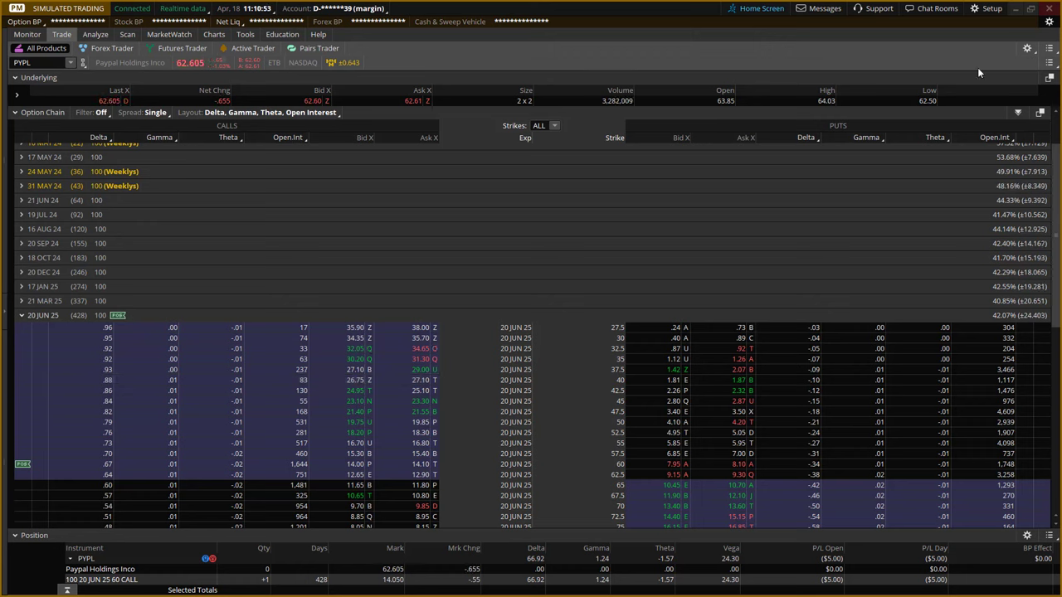
# - Return to TC2000 and lower the horizontal support line on PYPL's weekly chart to about 60.30
pyautogui.click(1015, 13)
pyautogui.scroll(3, 730, 357)
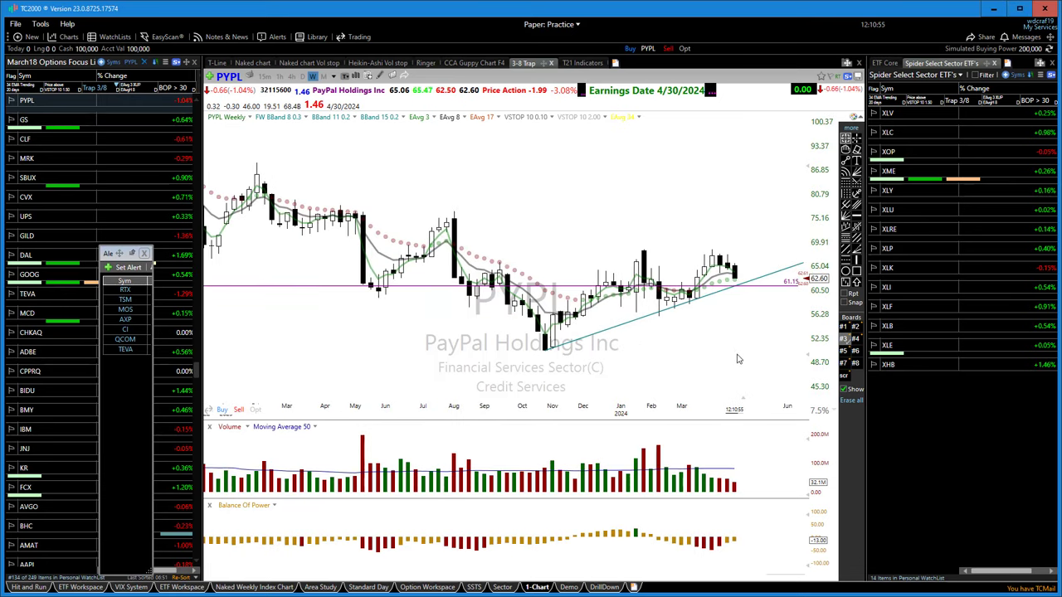
pyautogui.scroll(2, 723, 359)
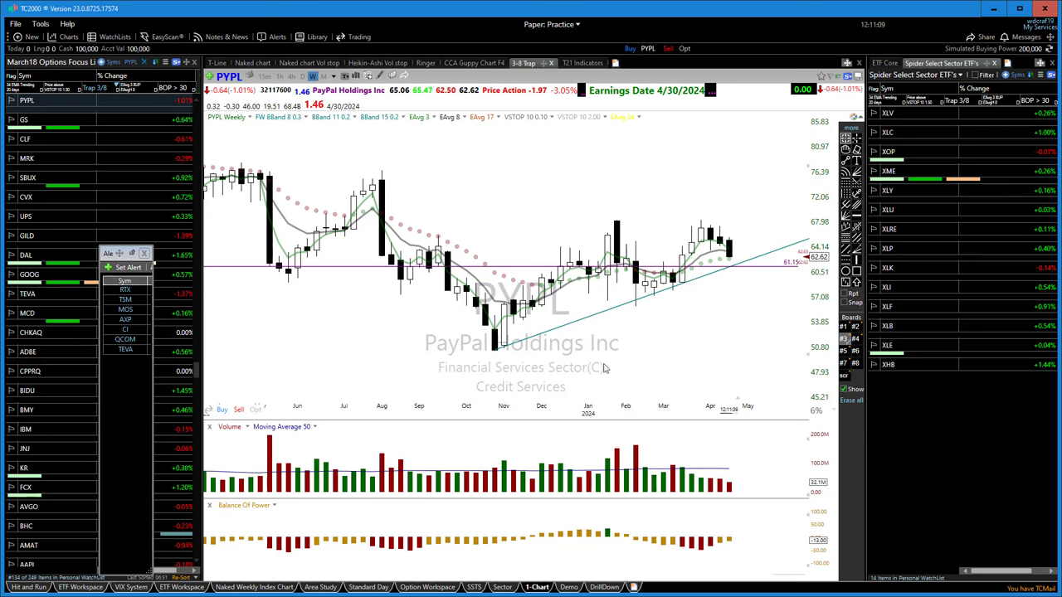
pyautogui.moveTo(295, 274); pyautogui.dragTo(768, 280)
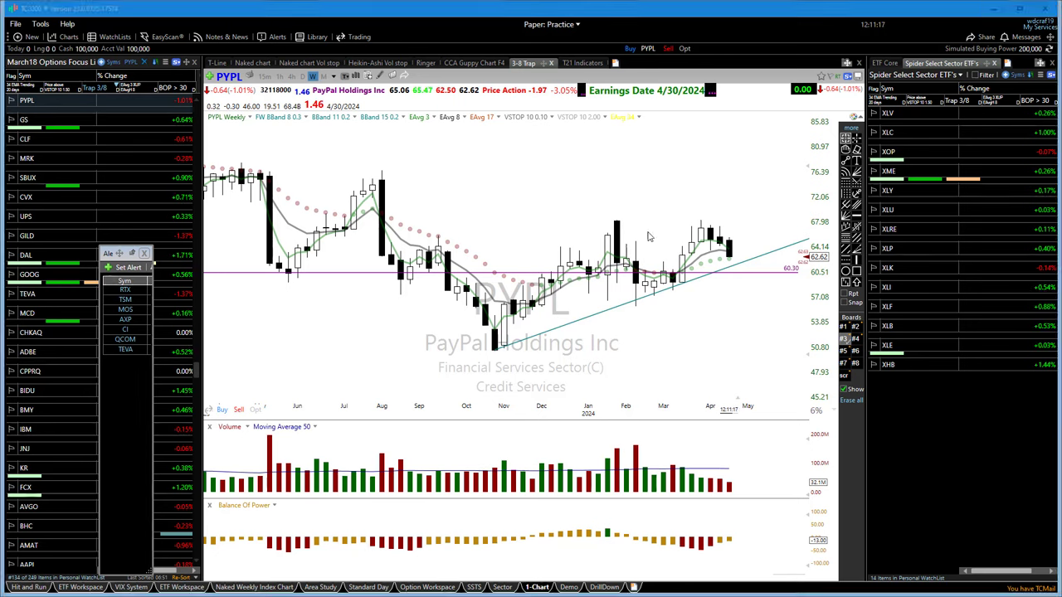
pyautogui.click(664, 277)
pyautogui.scroll(2, 733, 335)
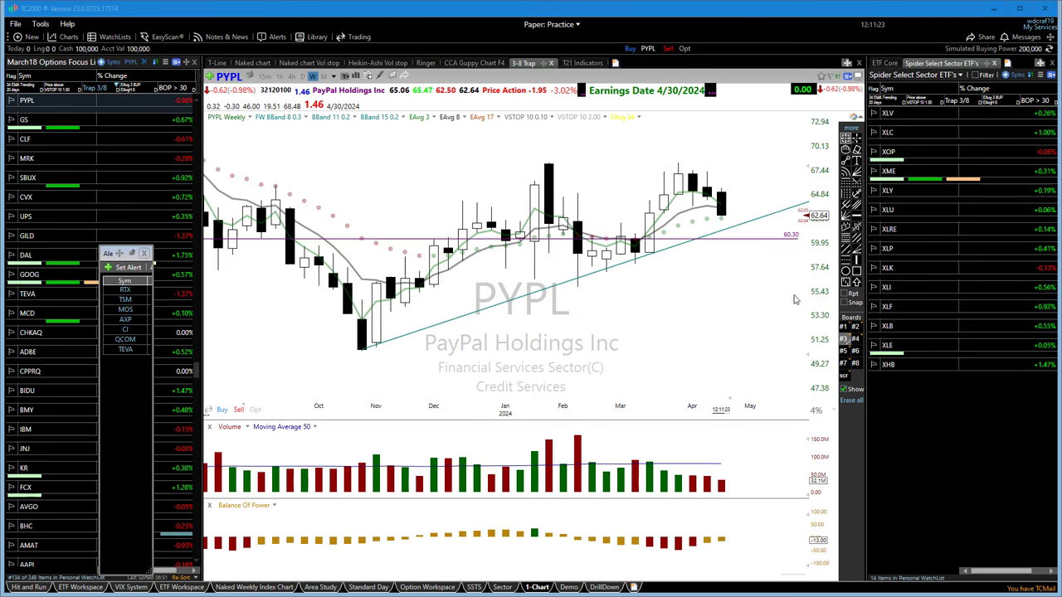
pyautogui.scroll(-2, 682, 356)
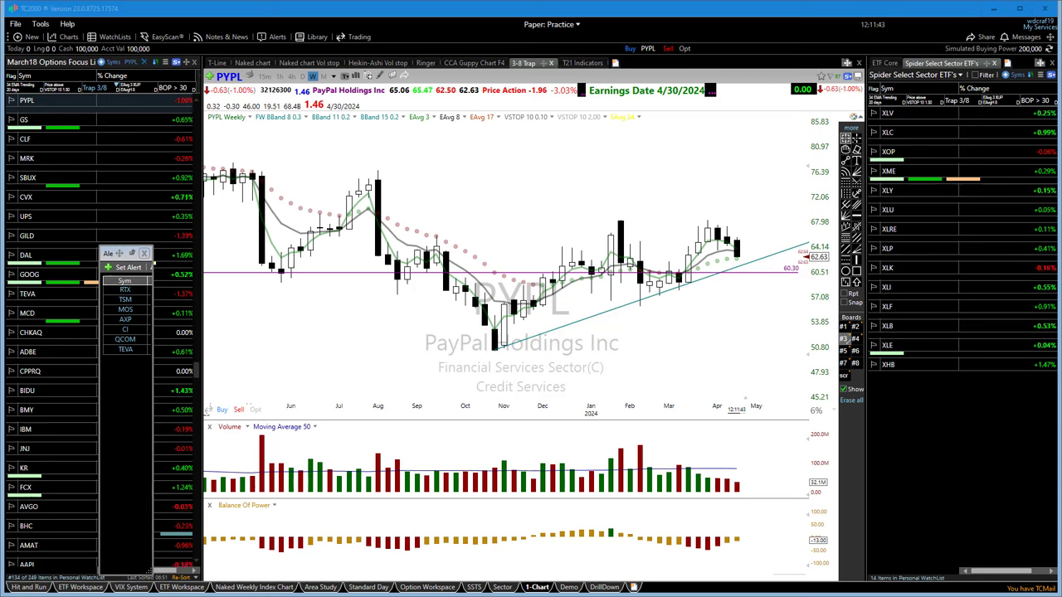
# - Switch to thinkorswim and create a closing order for the PYPL 20 JUN 25 60 call from the position statement
pyautogui.hotkey('alt', 'Tab')
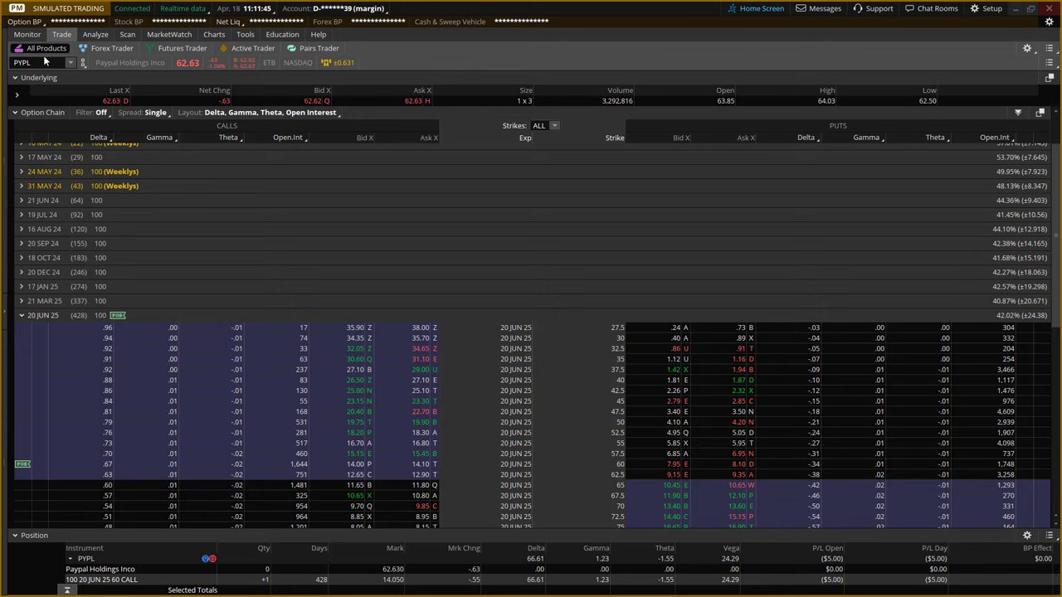
pyautogui.click(27, 34)
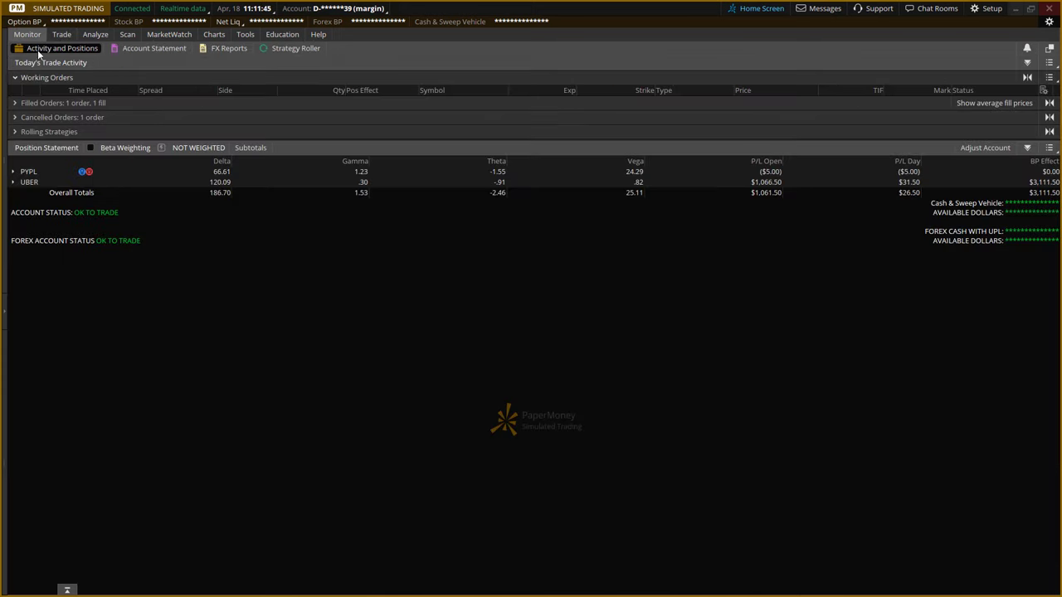
pyautogui.rightClick(28, 172)
pyautogui.moveTo(57, 182)
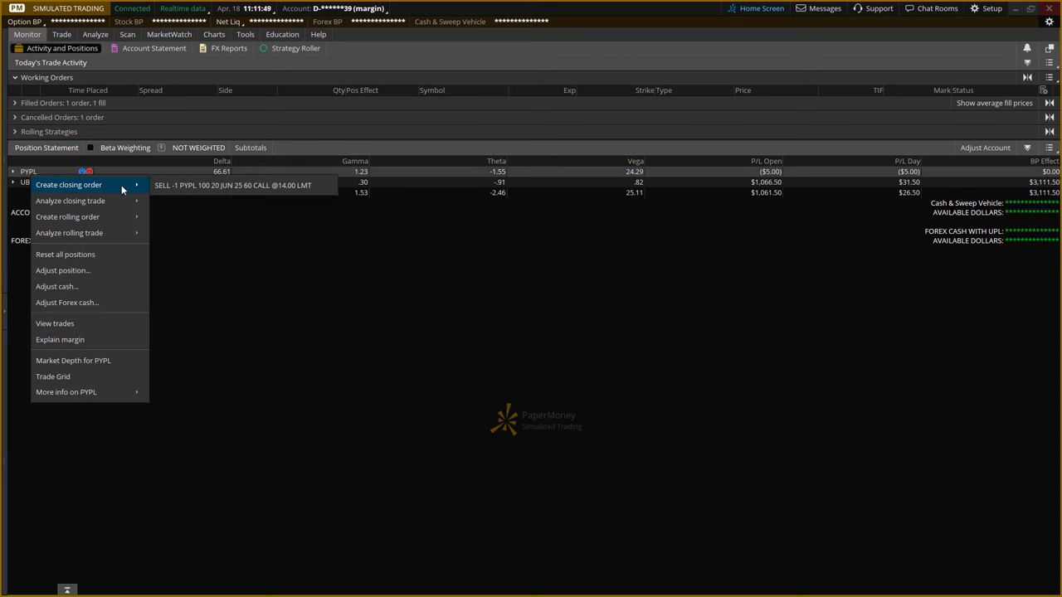
pyautogui.click(175, 184)
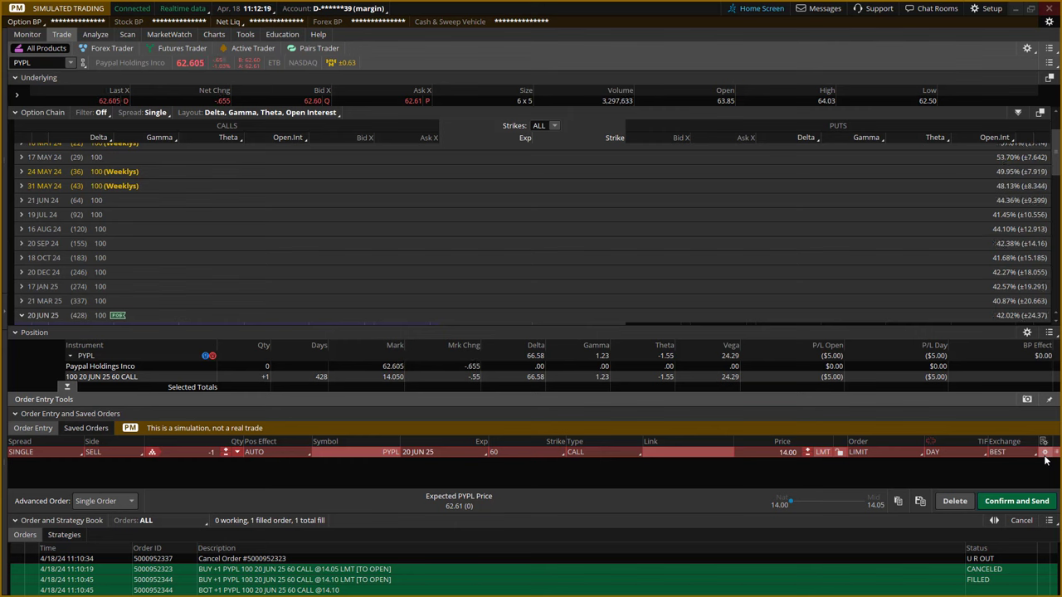
# - In the closing order's rules, set the price rule to MARKET and the time in force to GTC
pyautogui.click(1045, 454)
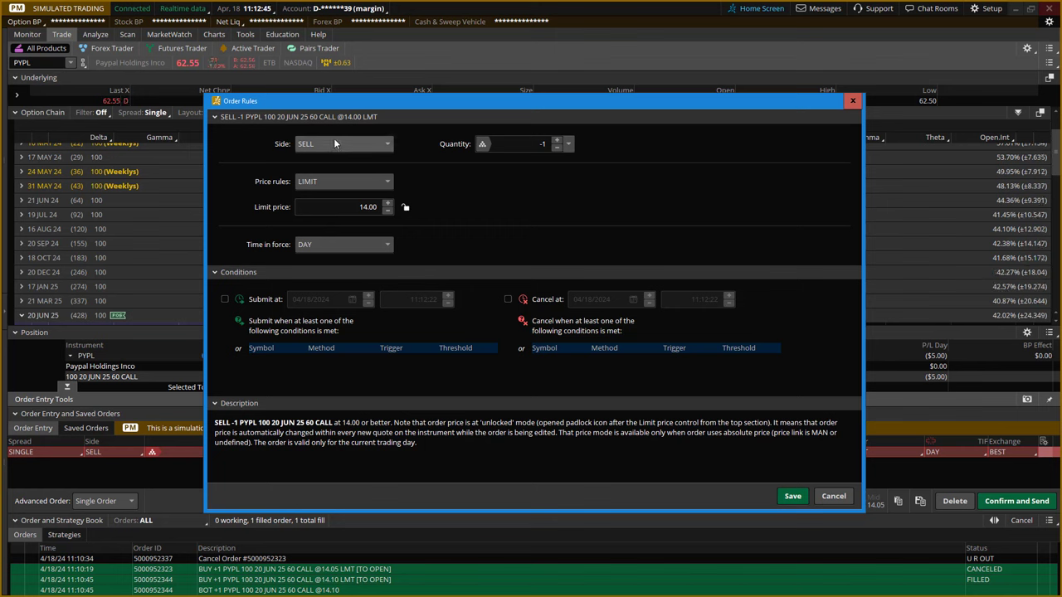
pyautogui.click(390, 186)
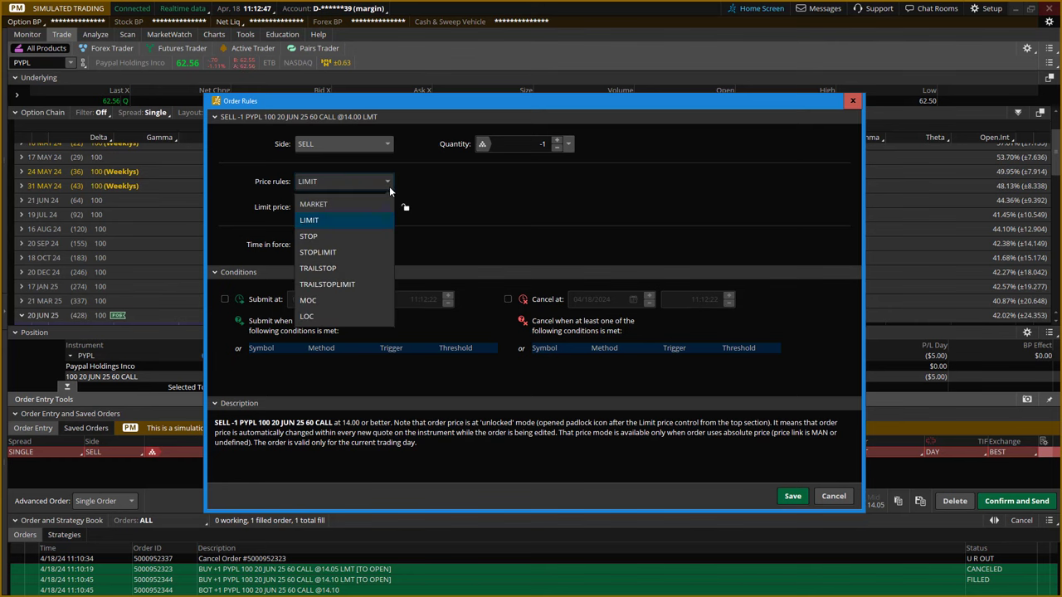
pyautogui.click(324, 209)
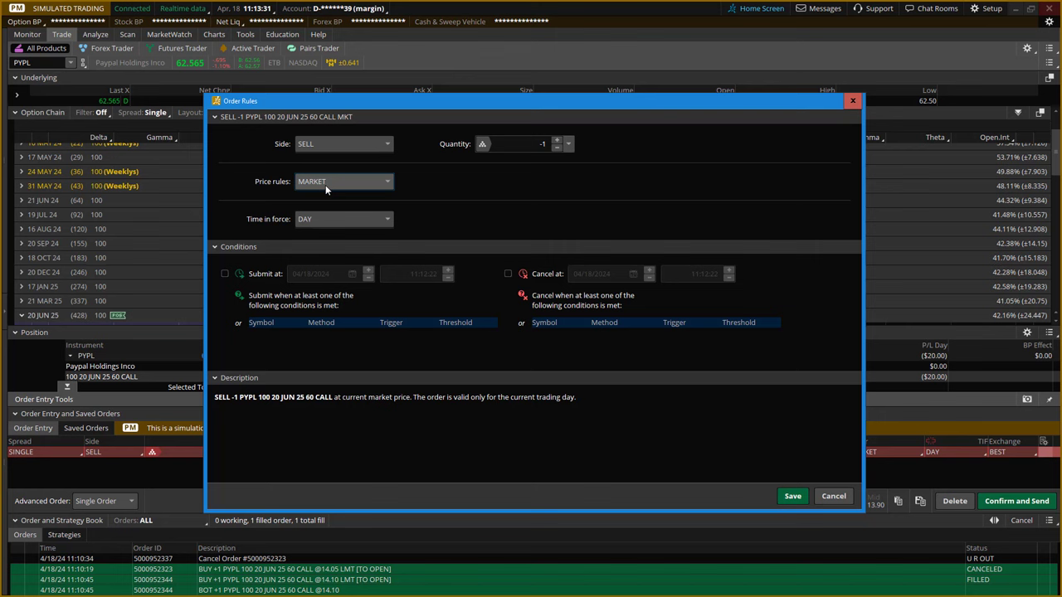
pyautogui.click(373, 220)
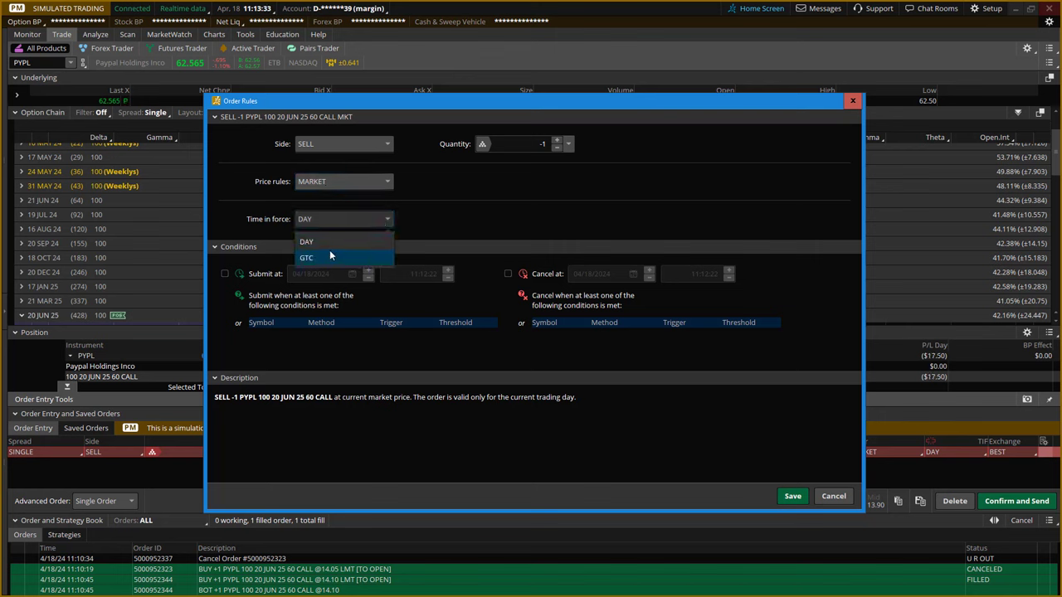
pyautogui.click(308, 260)
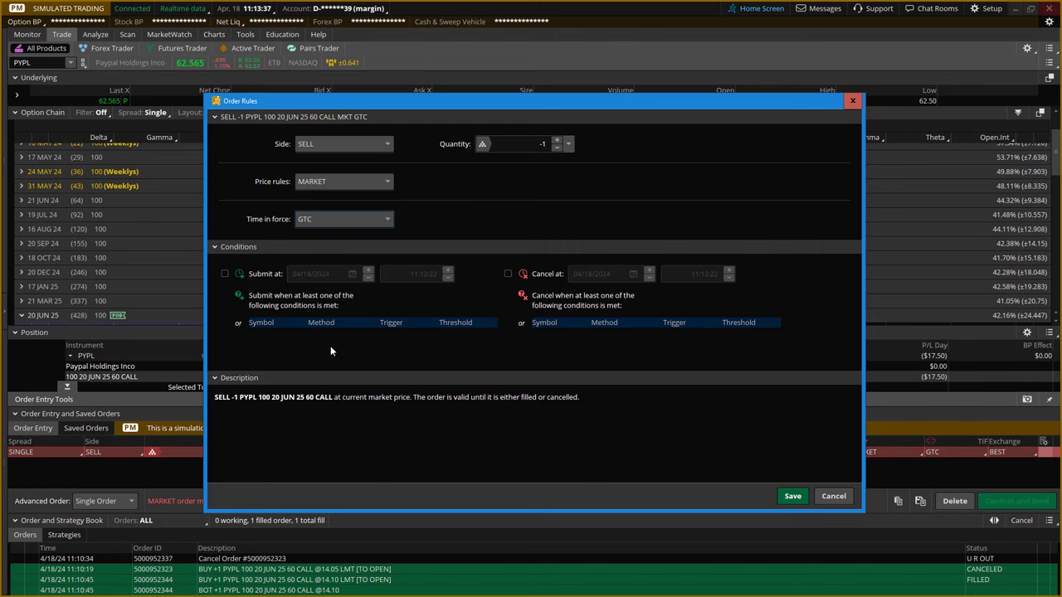
# - Add a submit condition to the closing order: PYPL MARK at or below (<=) a threshold of 60.25
pyautogui.click(267, 333)
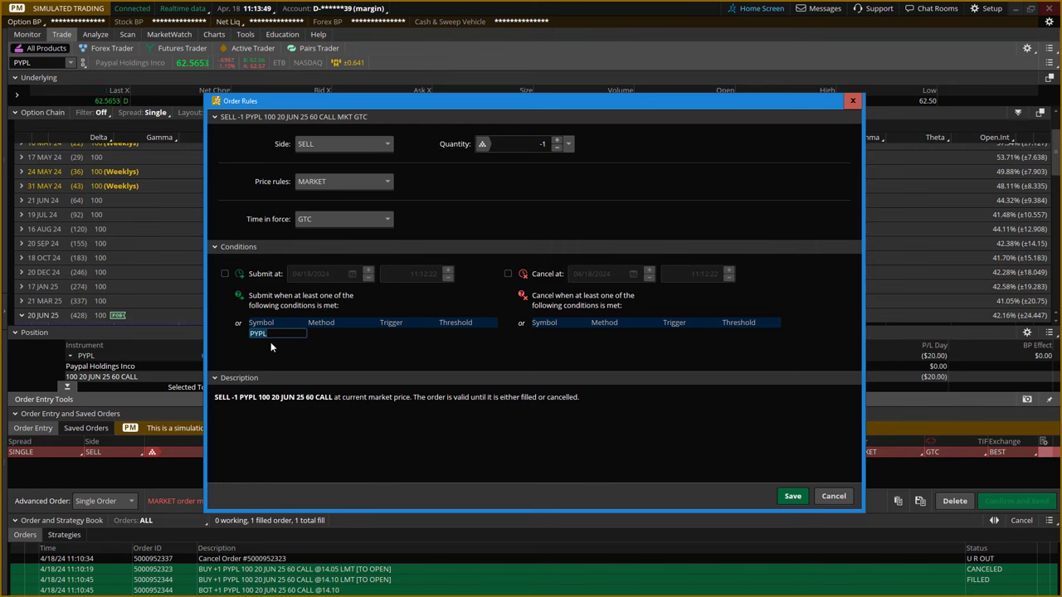
pyautogui.click(318, 333)
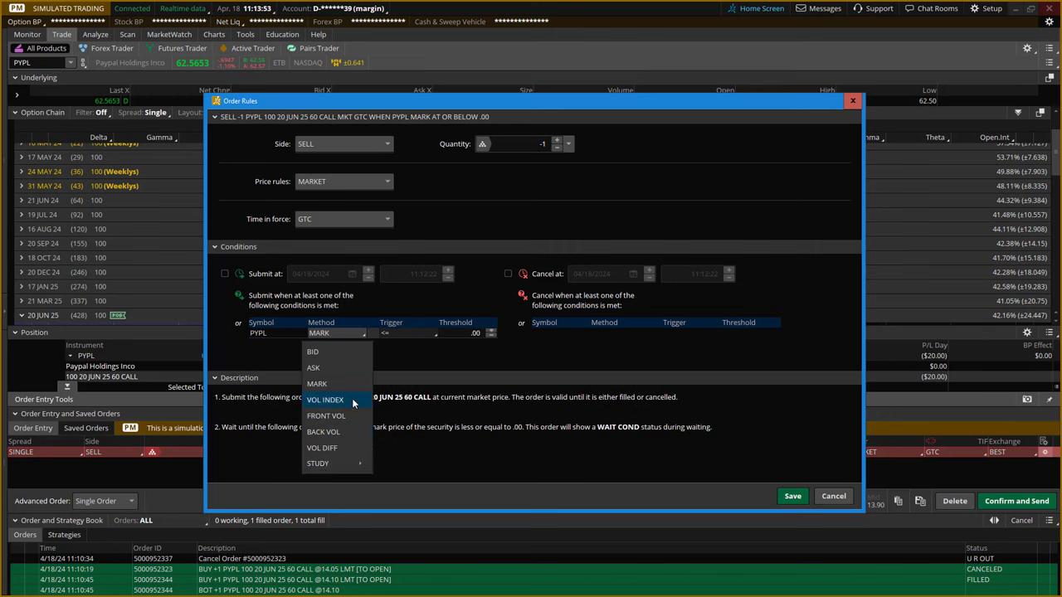
pyautogui.click(317, 384)
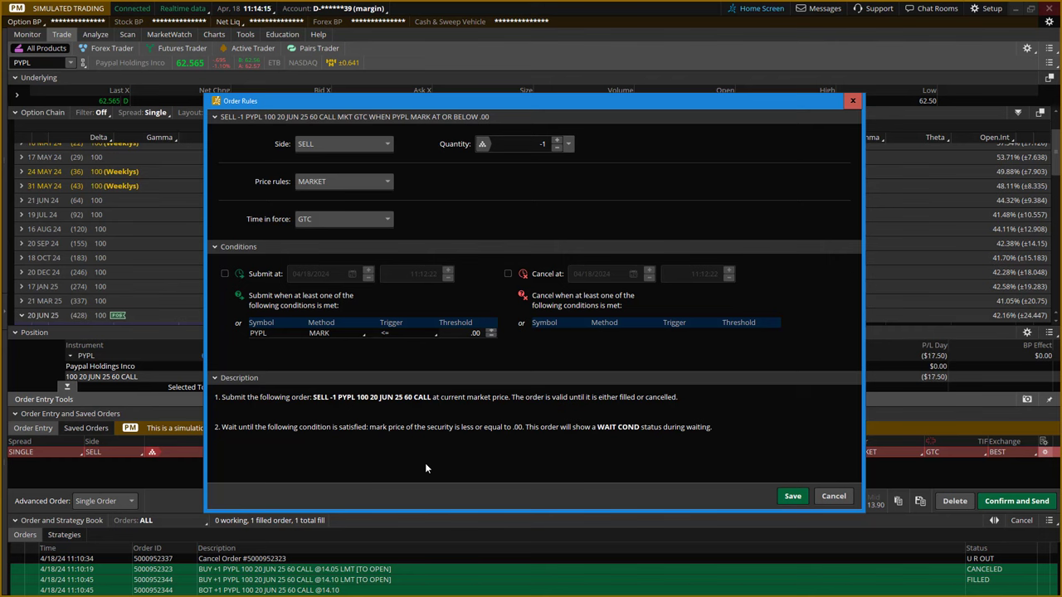
pyautogui.click(433, 336)
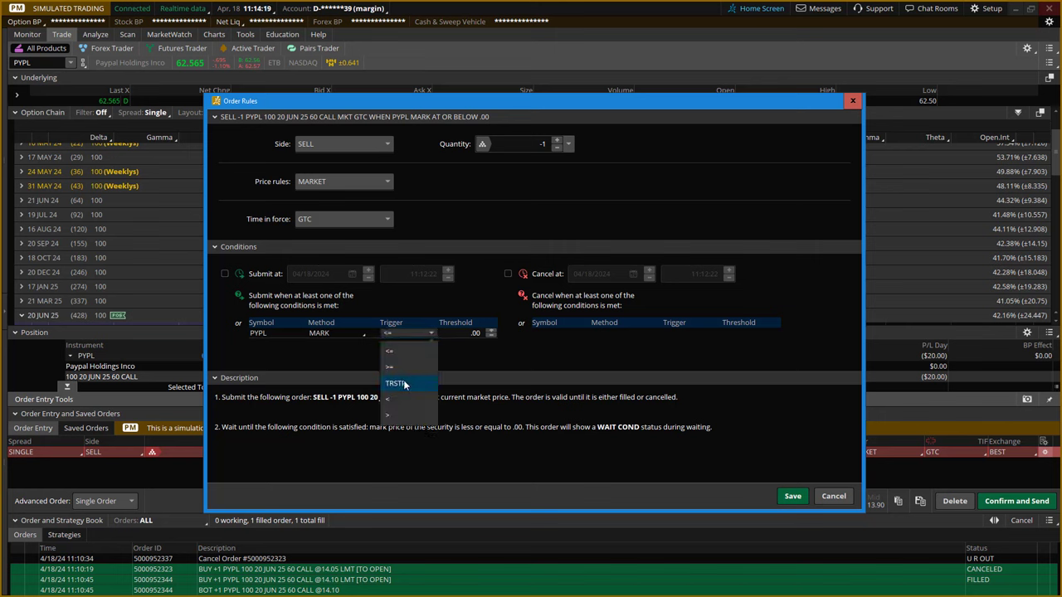
pyautogui.click(391, 356)
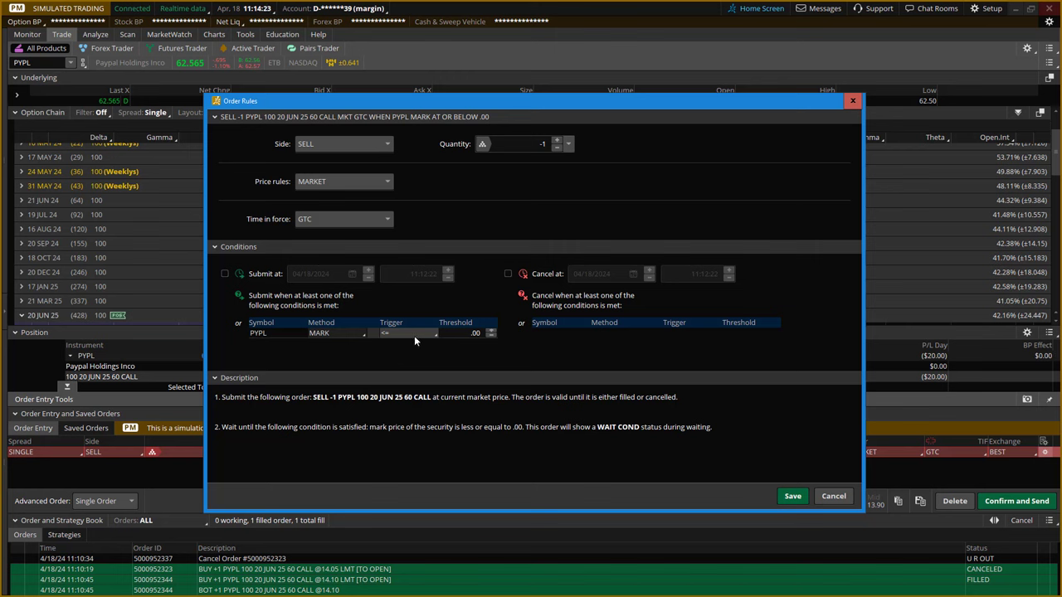
pyautogui.click(449, 333)
pyautogui.write('60.25')
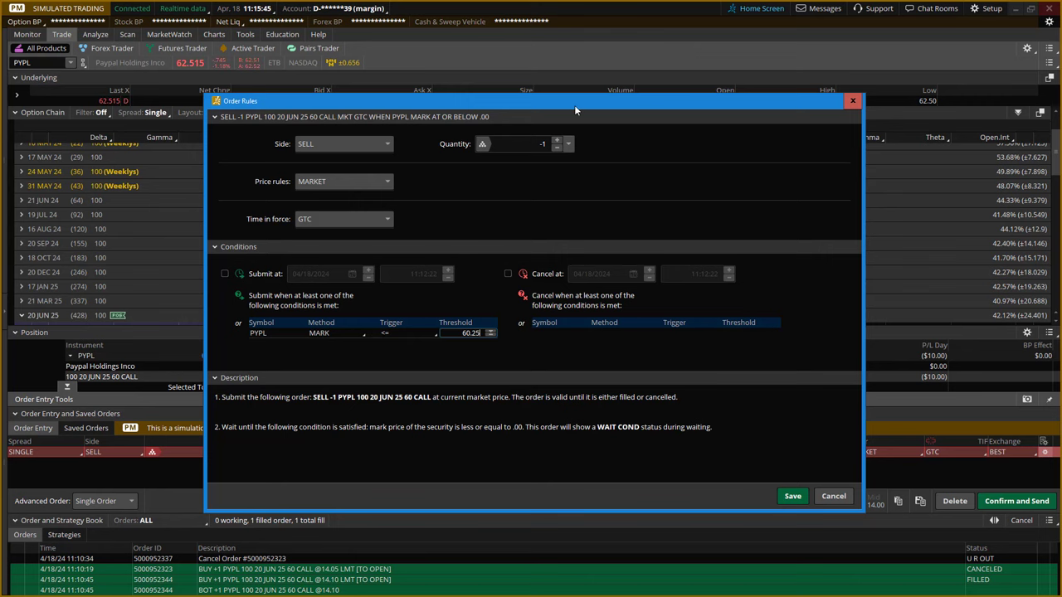
pyautogui.moveTo(574, 105); pyautogui.dragTo(572, 137)
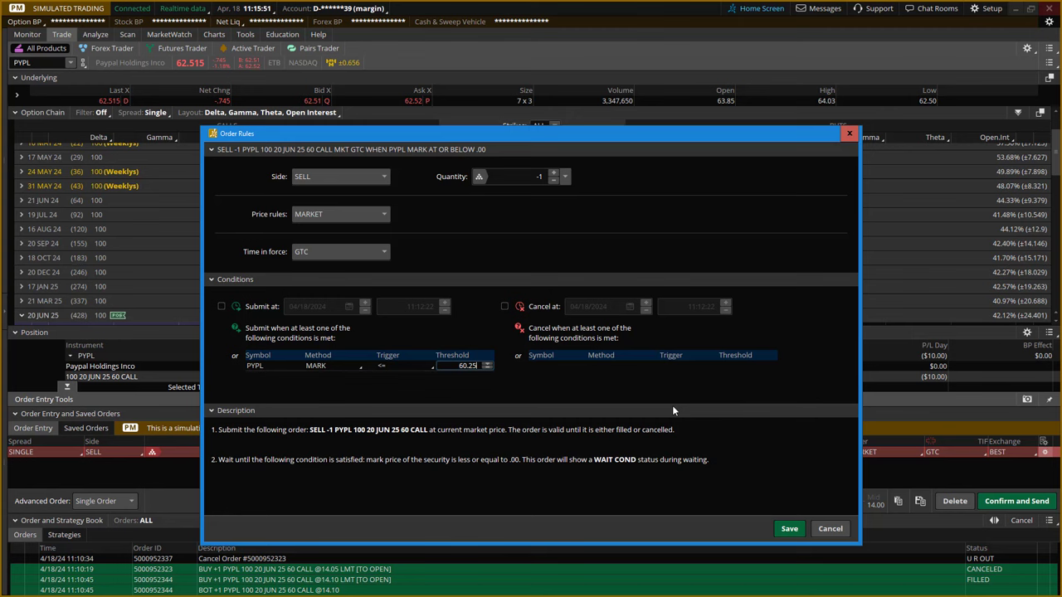
pyautogui.moveTo(623, 137); pyautogui.dragTo(632, 526)
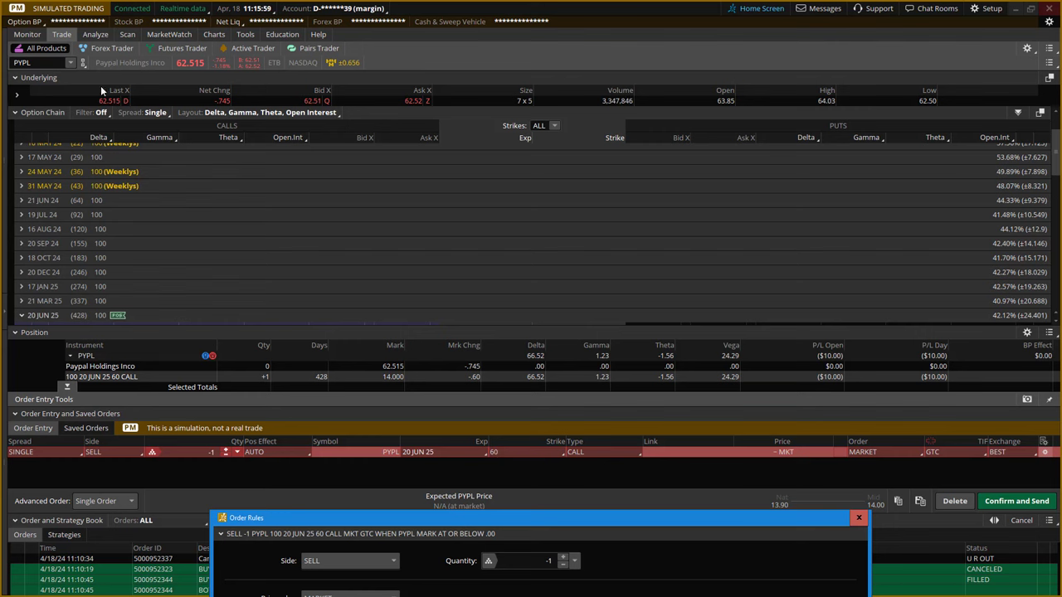
pyautogui.moveTo(619, 524); pyautogui.dragTo(621, 106)
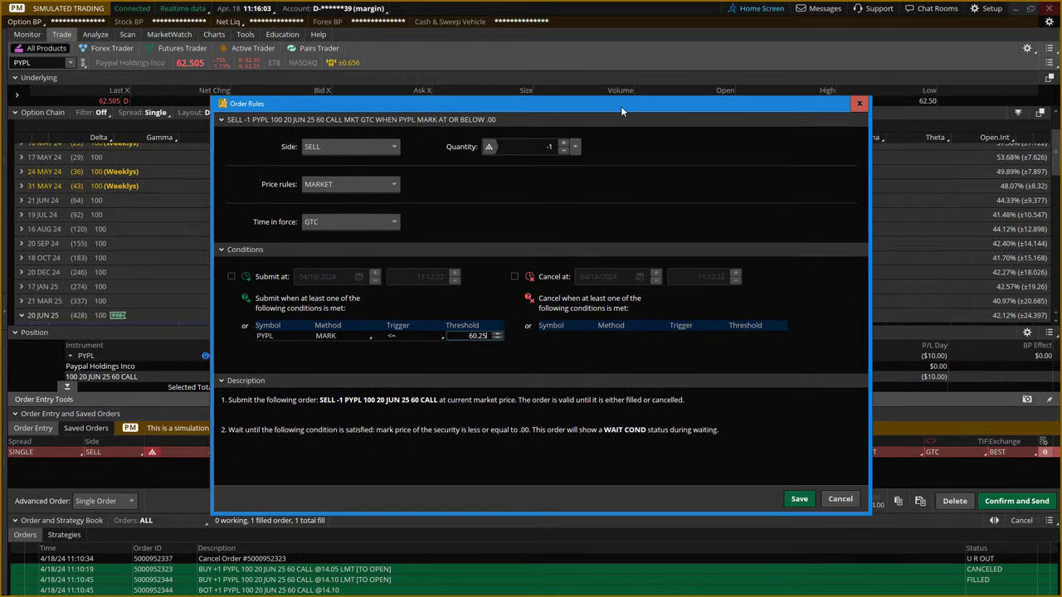
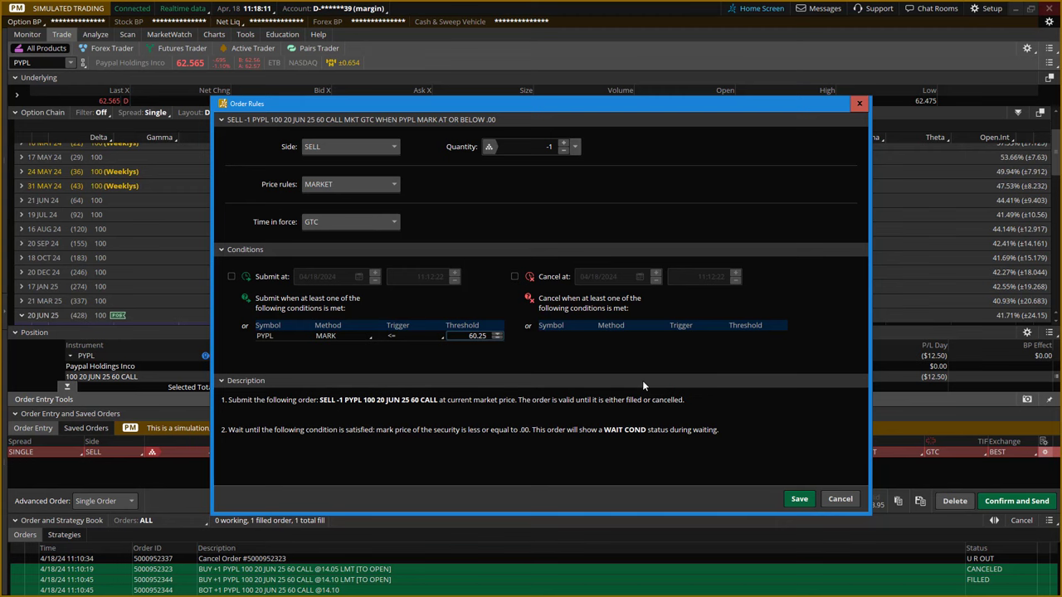
# - Save the order rules and send the conditional GTC market order to sell the PYPL 20 JUN 25 60 call
pyautogui.click(798, 500)
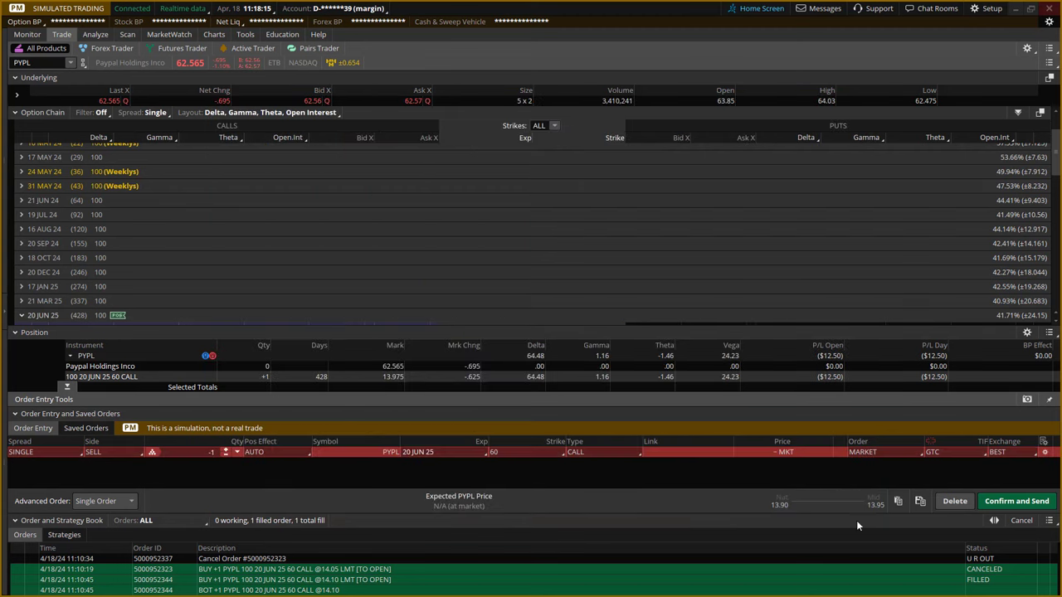
pyautogui.click(1016, 501)
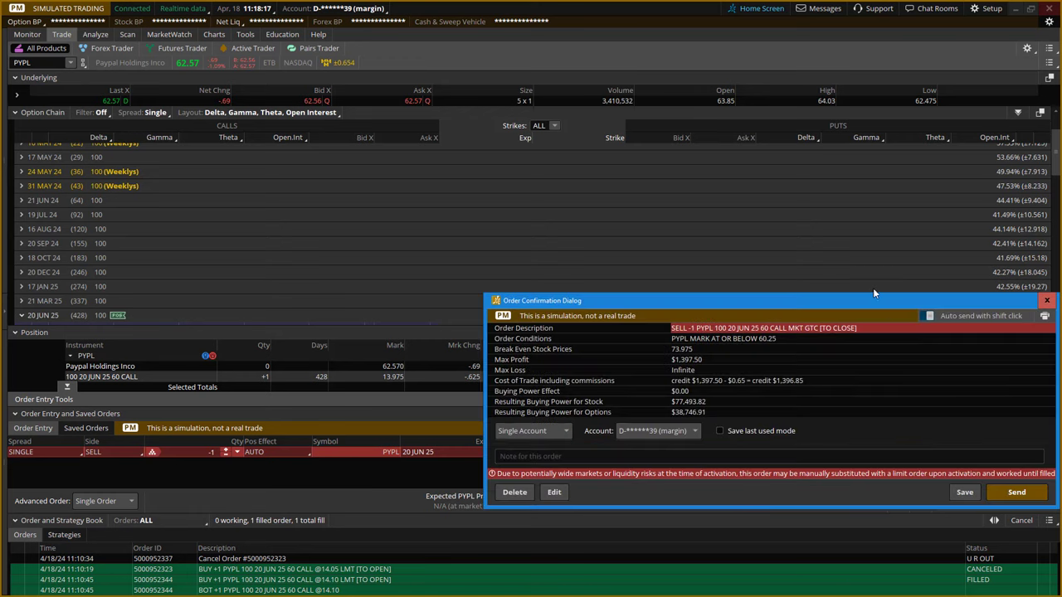
pyautogui.moveTo(848, 299); pyautogui.dragTo(588, 143)
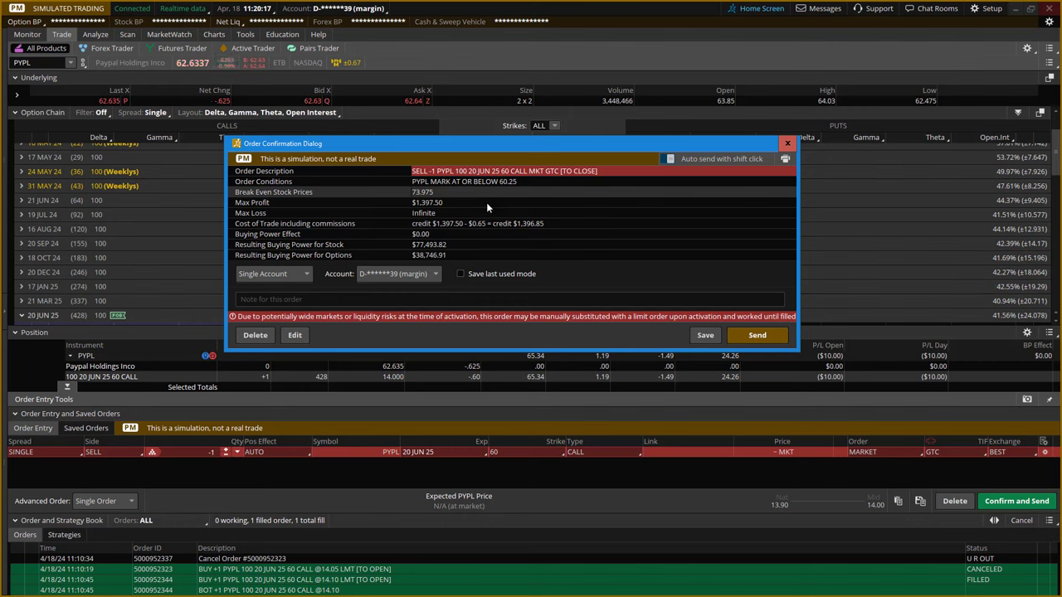
pyautogui.click(761, 336)
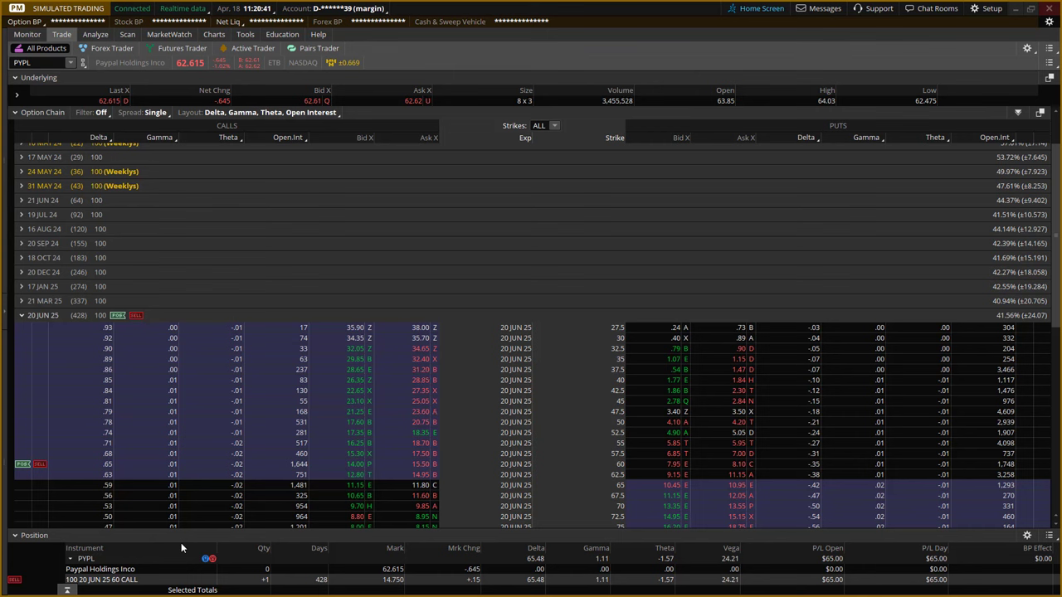
# - Open the working PYPL exit order for cancel/replace, review its order rules, and discard the replacement draft
pyautogui.click(27, 34)
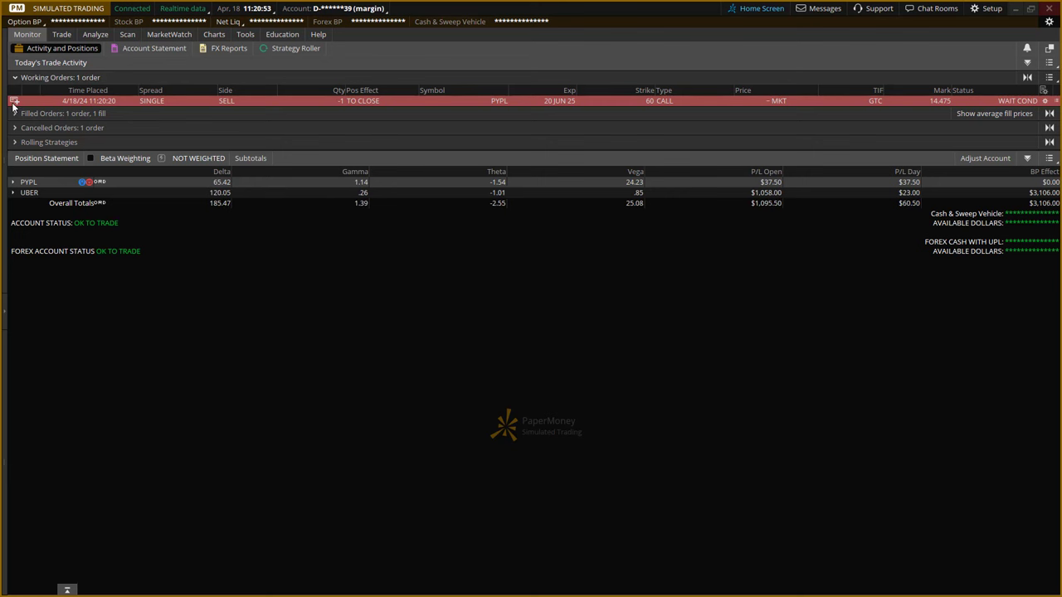
pyautogui.rightClick(15, 105)
pyautogui.click(51, 133)
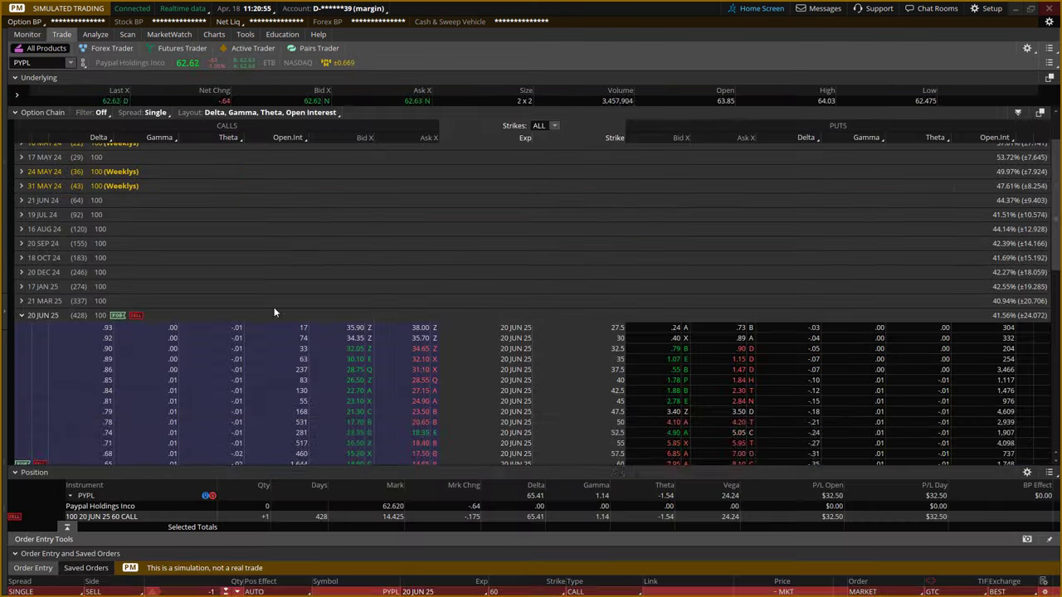
pyautogui.click(1044, 453)
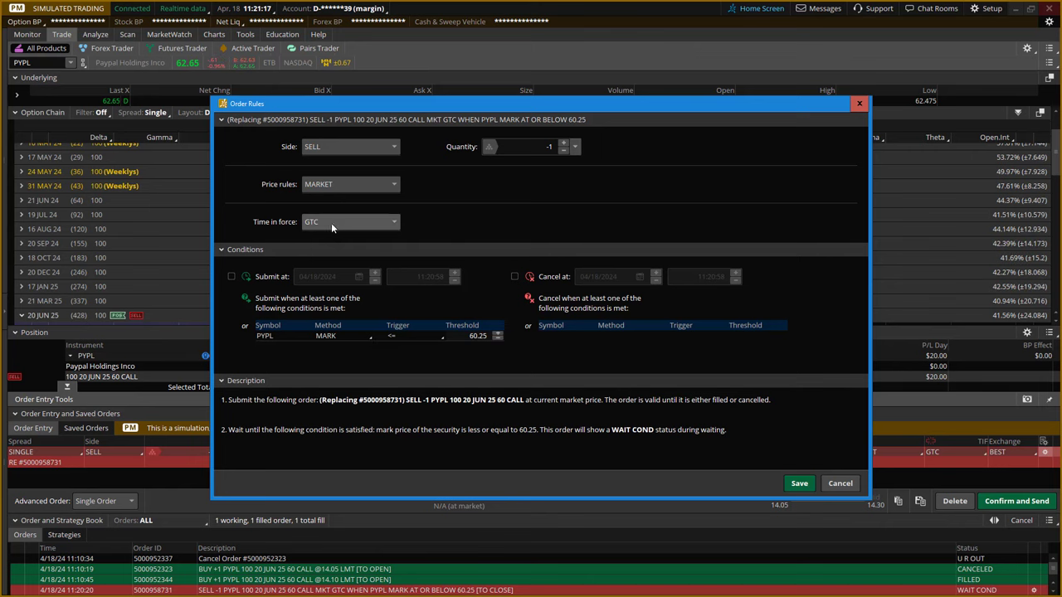
pyautogui.click(859, 106)
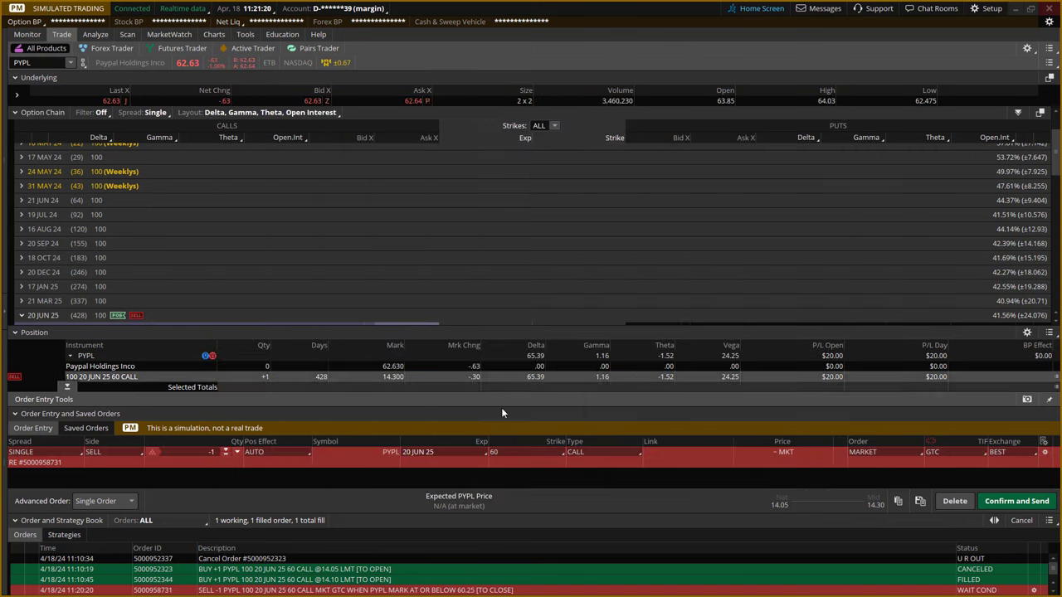
pyautogui.click(955, 501)
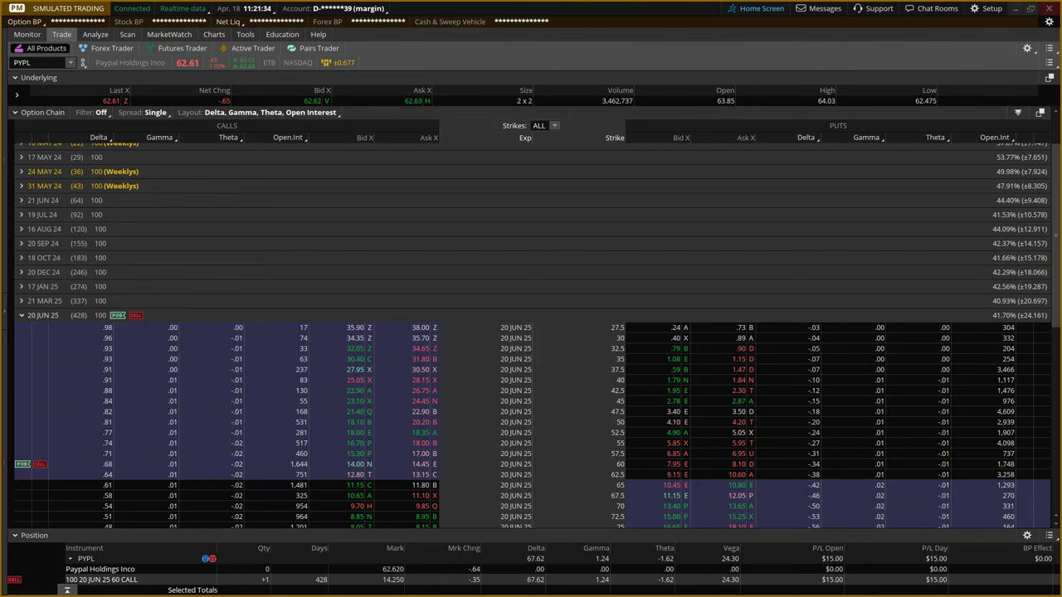
pyautogui.moveTo(371, 232)
pyautogui.mouseDown()
pyautogui.moveTo(374, 214)
pyautogui.moveTo(368, 225)
pyautogui.moveTo(391, 220)
pyautogui.moveTo(391, 231)
pyautogui.moveTo(393, 211)
pyautogui.moveTo(403, 230)
pyautogui.moveTo(396, 214)
pyautogui.moveTo(417, 223)
pyautogui.mouseUp()
pyautogui.press('Escape')
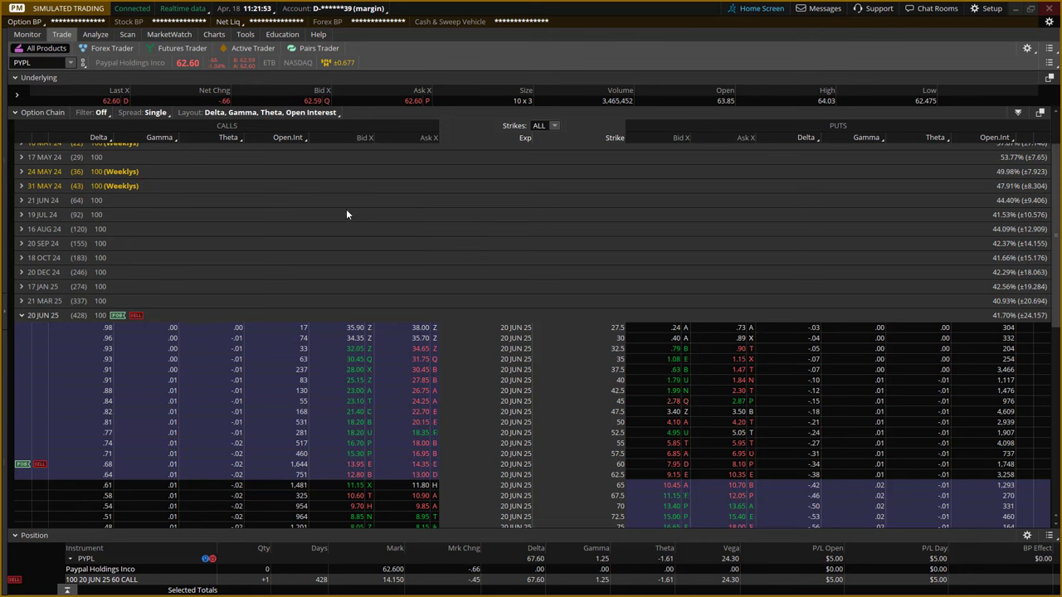
pyautogui.moveTo(374, 209)
pyautogui.mouseDown()
pyautogui.moveTo(402, 236)
pyautogui.moveTo(395, 217)
pyautogui.moveTo(419, 228)
pyautogui.moveTo(414, 212)
pyautogui.mouseUp()
pyautogui.moveTo(401, 212); pyautogui.dragTo(417, 210)
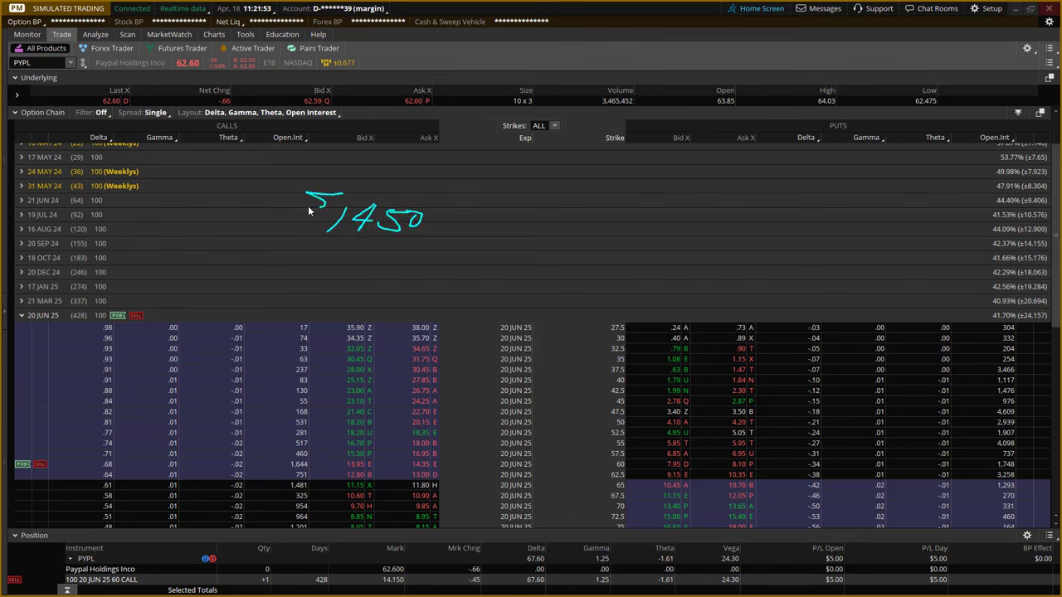
pyautogui.moveTo(329, 190); pyautogui.dragTo(319, 218)
pyautogui.moveTo(292, 249); pyautogui.dragTo(469, 254)
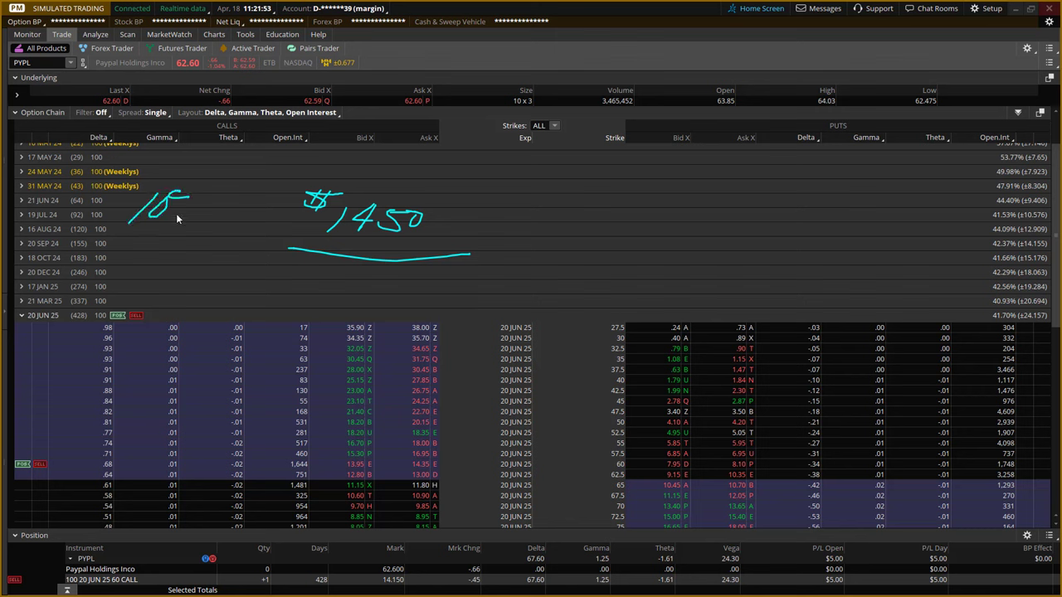
pyautogui.moveTo(131, 235); pyautogui.dragTo(195, 232)
pyautogui.moveTo(268, 204)
pyautogui.mouseDown()
pyautogui.moveTo(286, 215)
pyautogui.moveTo(254, 229)
pyautogui.mouseUp()
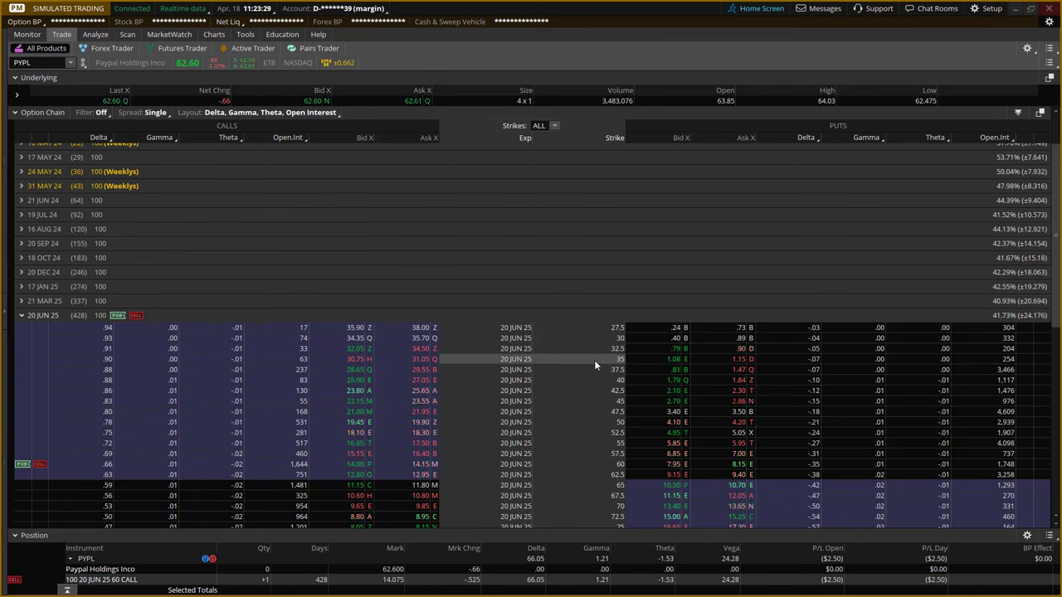
# - Switch to TC2000 and examine PYPL's weekly price action against the rising trendline, the 60.30 support line and earlier highs
pyautogui.click(1016, 8)
pyautogui.scroll(2, 646, 362)
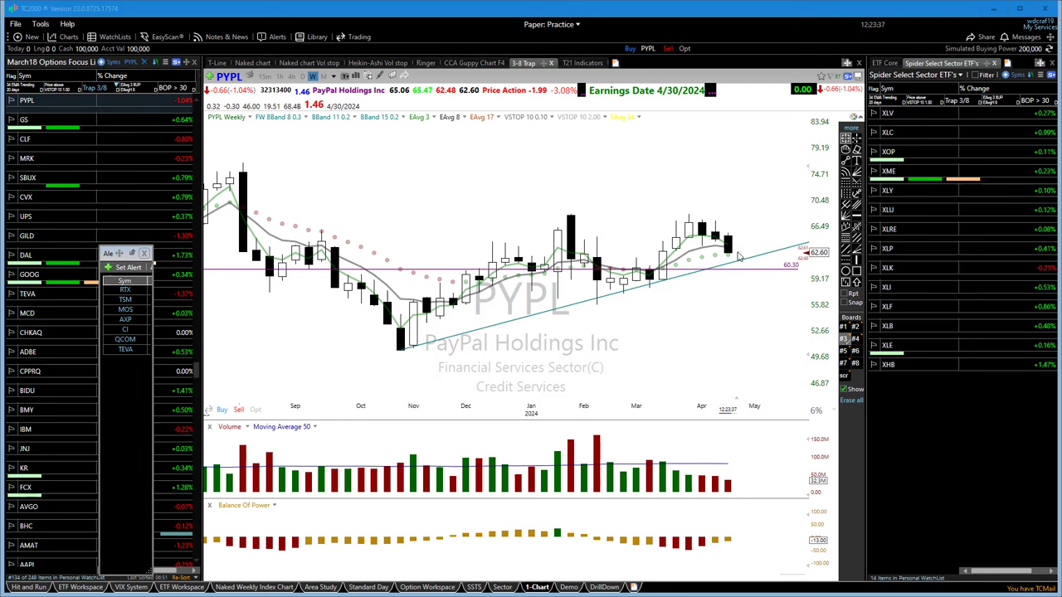
pyautogui.moveTo(736, 234); pyautogui.dragTo(746, 250)
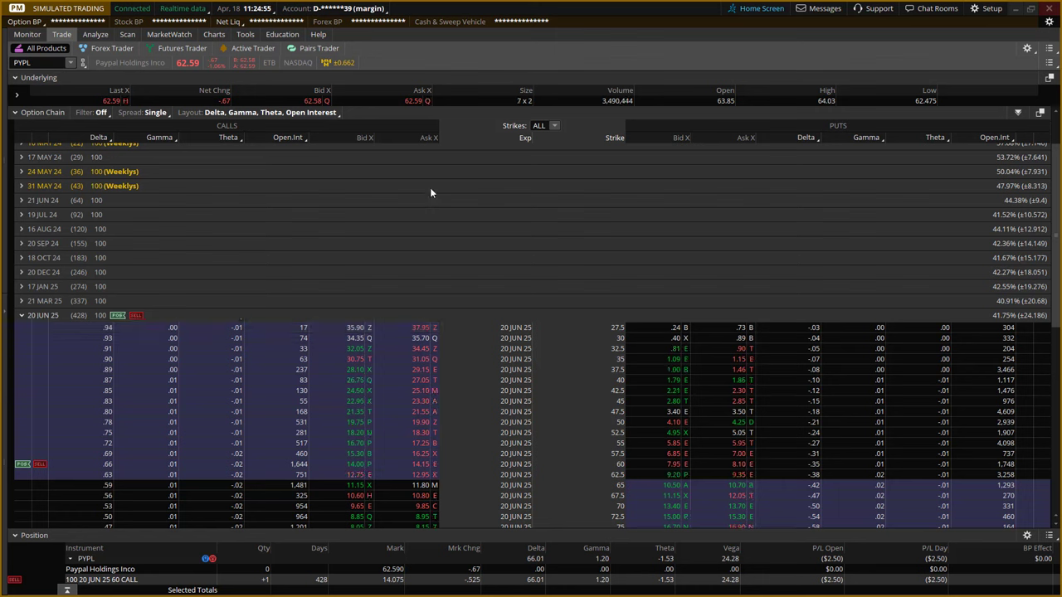
pyautogui.click(1023, 9)
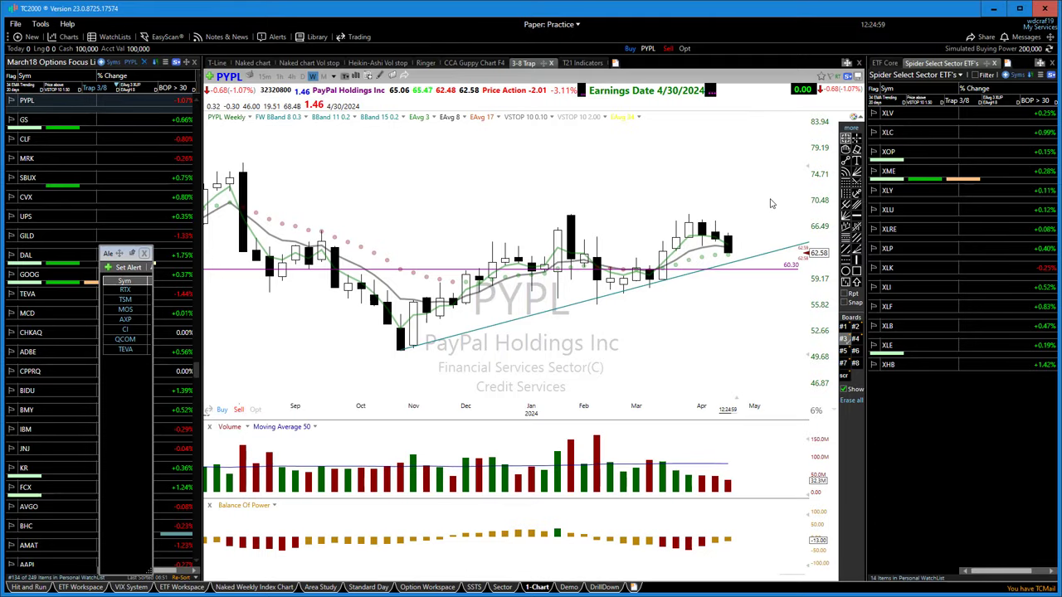
pyautogui.scroll(-3, 699, 317)
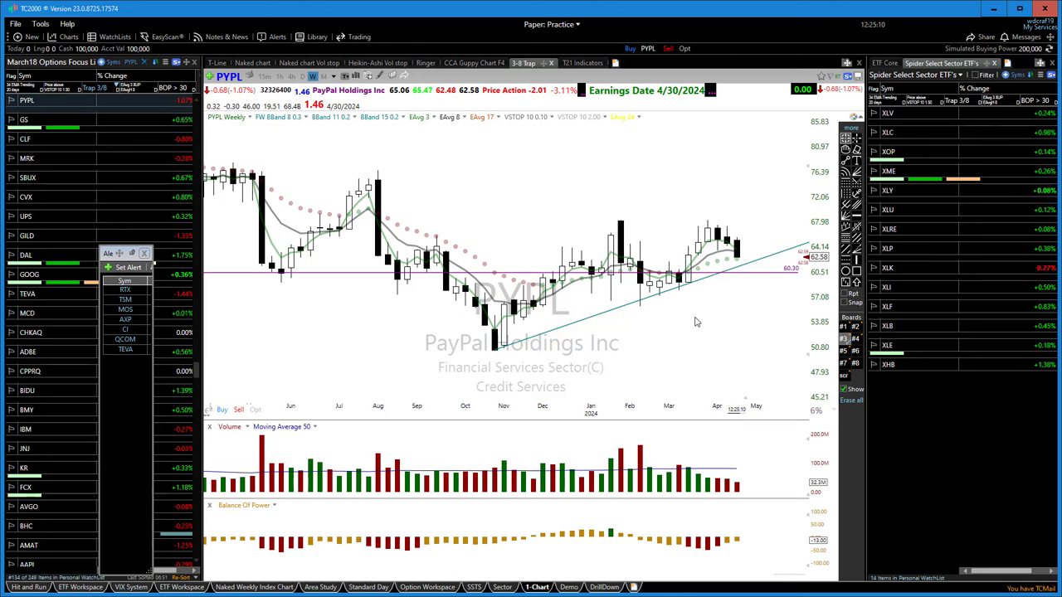
pyautogui.scroll(2, 626, 322)
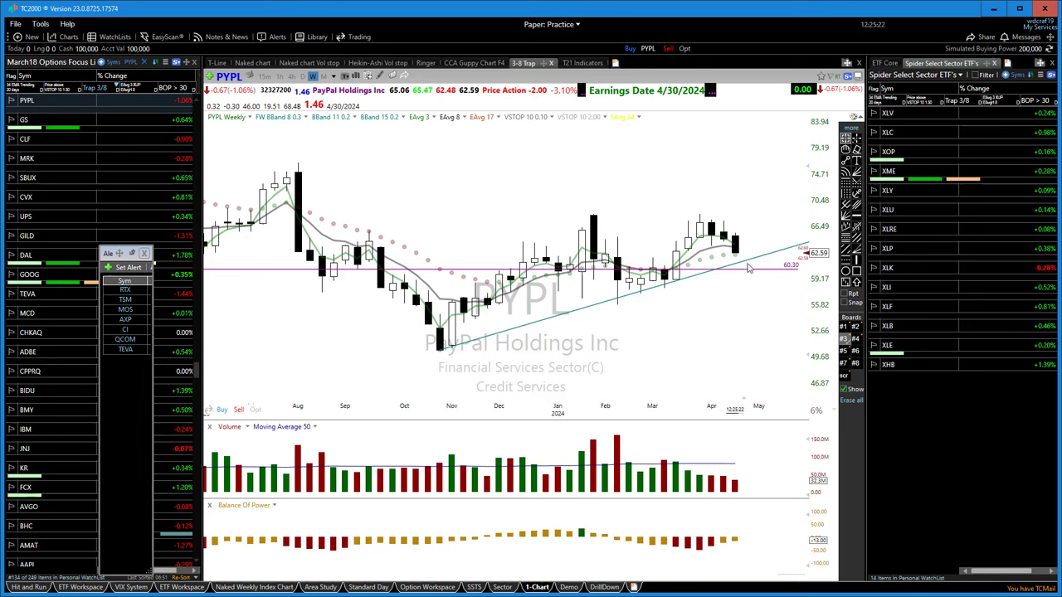
pyautogui.moveTo(748, 266)
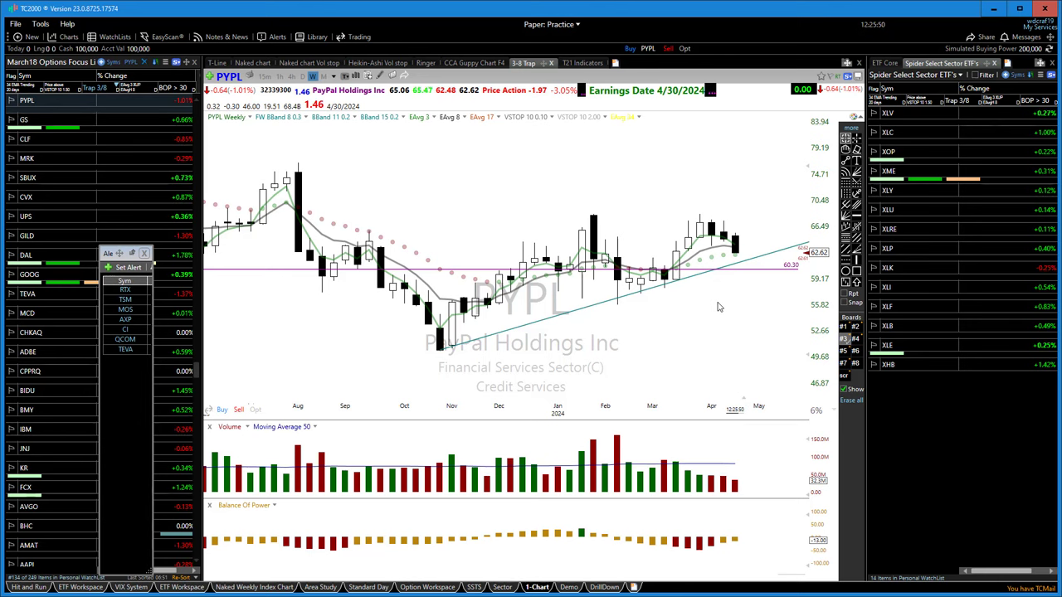
pyautogui.scroll(-4, 627, 303)
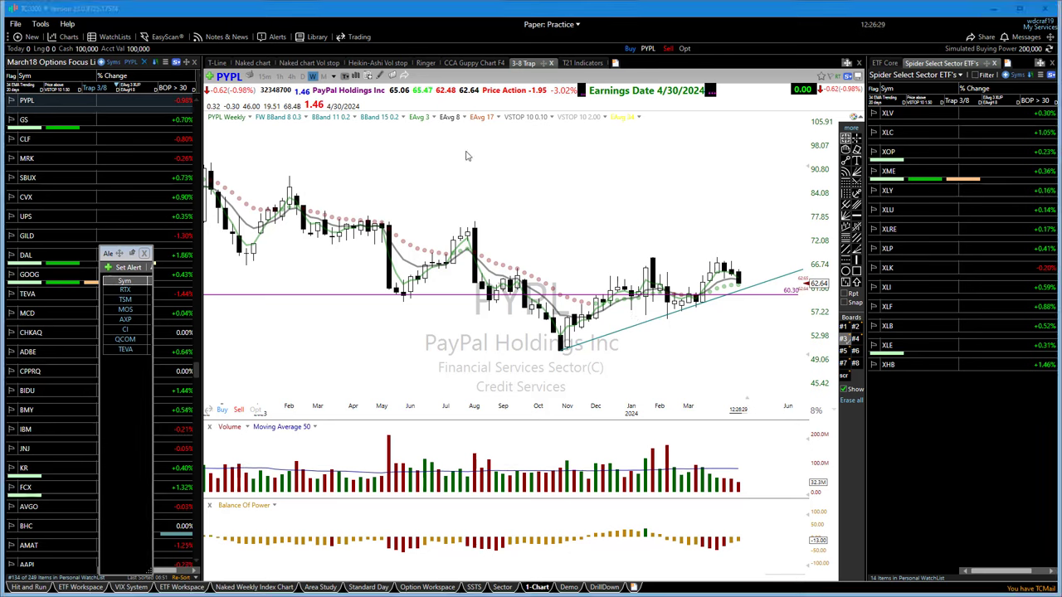
pyautogui.moveTo(664, 133); pyautogui.dragTo(669, 106)
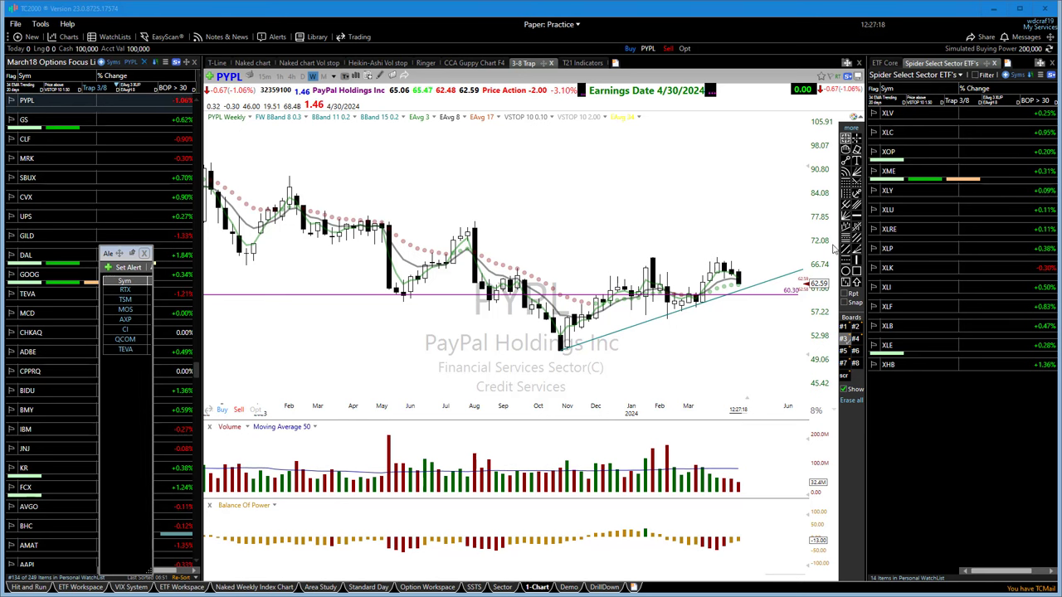
# - Place a horizontal line on PYPL's weekly chart near the earlier highs, at about 75.58
pyautogui.click(857, 215)
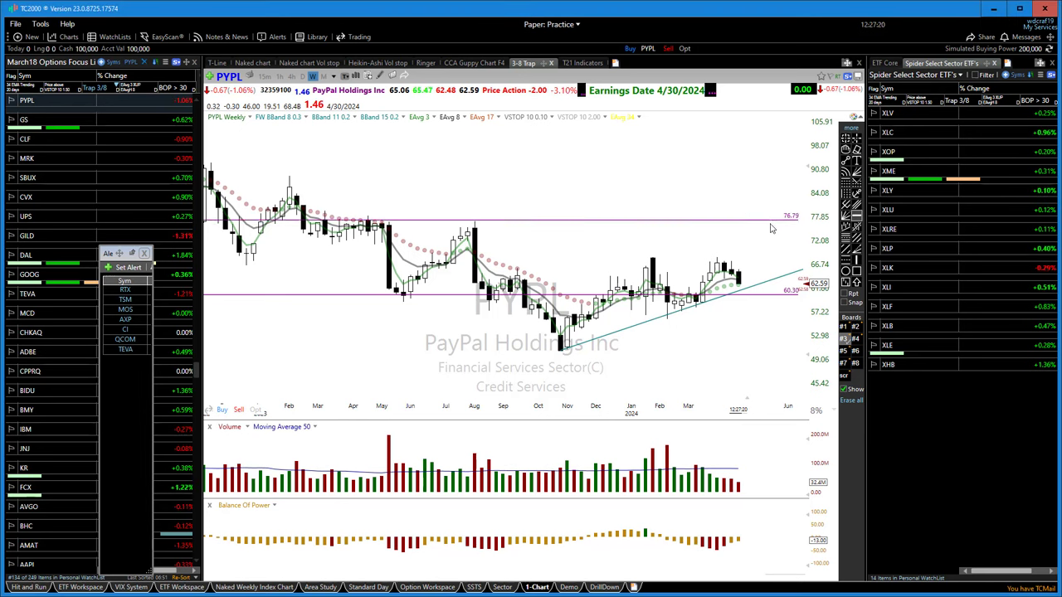
pyautogui.click(771, 222)
pyautogui.moveTo(771, 228); pyautogui.dragTo(773, 232)
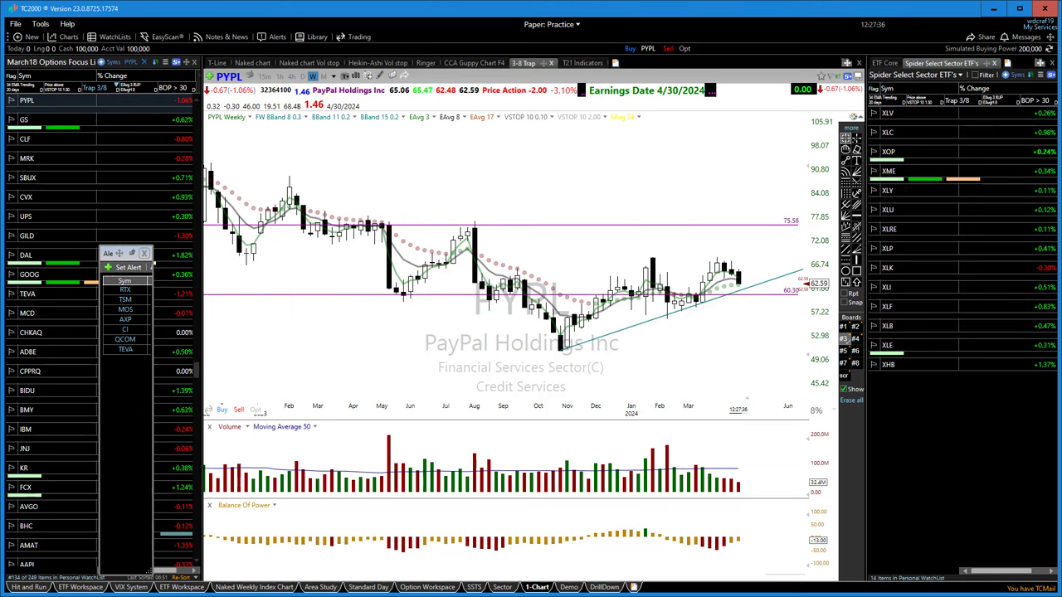
# - Switch to thinkorswim and cancel the working conditional sell order for the PYPL 20 JUN 25 60 call
pyautogui.hotkey('alt', 'Tab')
pyautogui.click(28, 35)
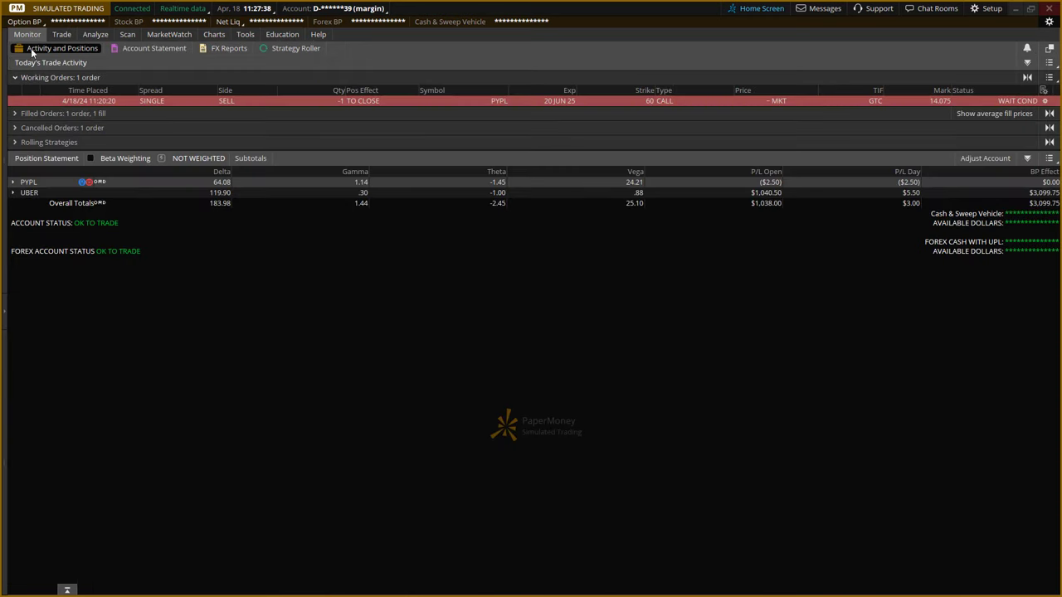
pyautogui.rightClick(14, 104)
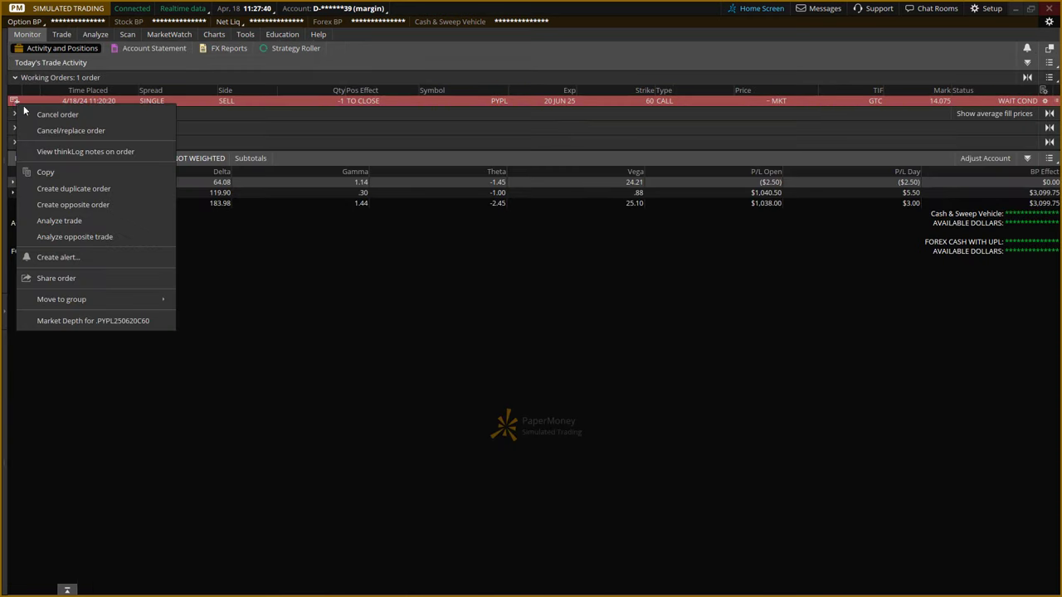
pyautogui.click(49, 113)
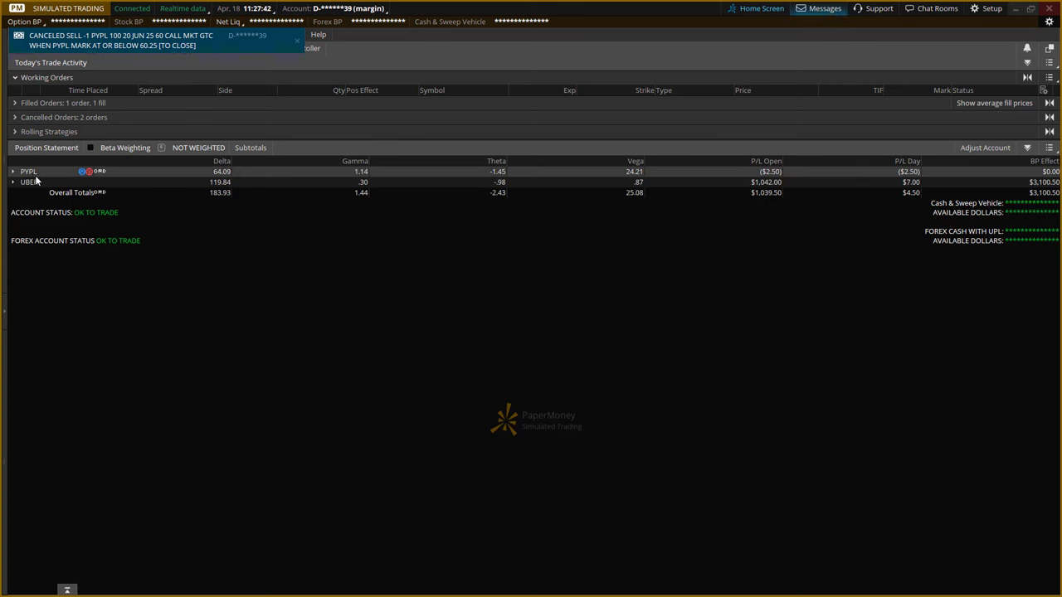
# - Create a closing order from the PYPL position to sell one 20 JUN 25 60 call
pyautogui.rightClick(34, 175)
pyautogui.moveTo(83, 188)
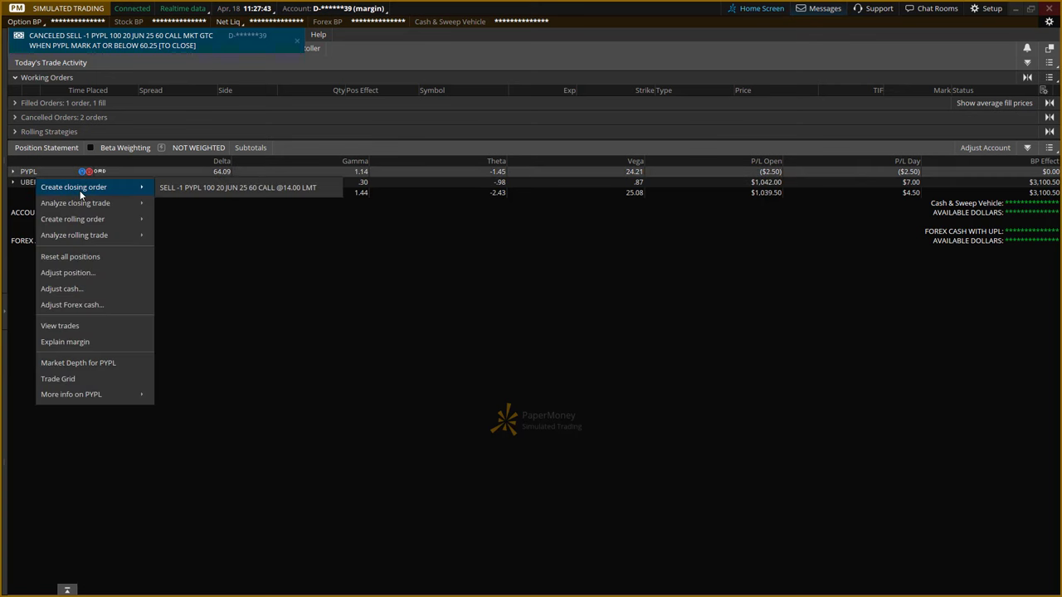
pyautogui.click(178, 191)
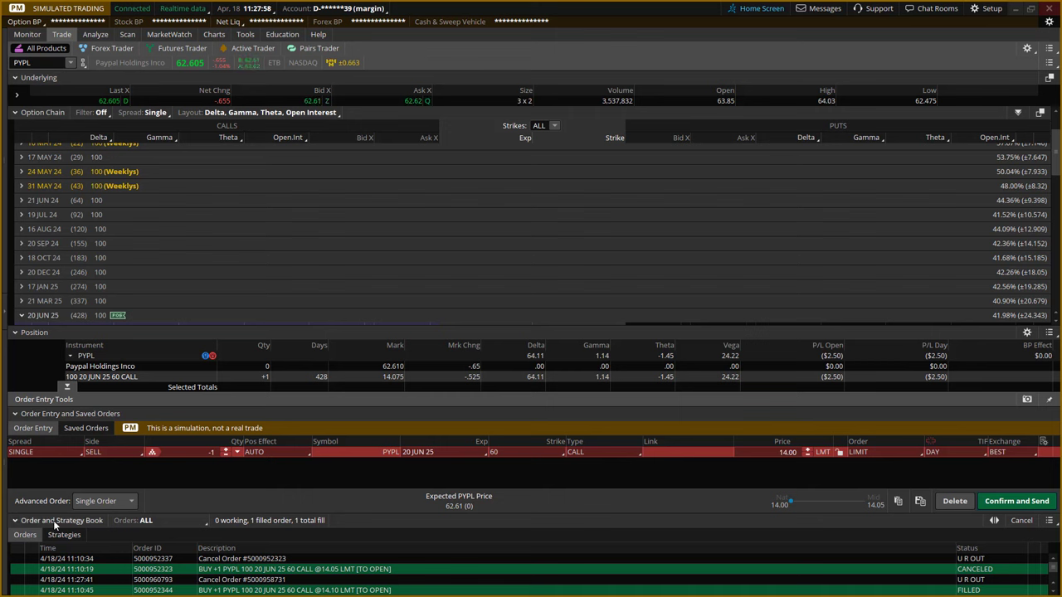
# - Set the advanced order type to OCO and duplicate the PYPL sell order as its second leg
pyautogui.click(127, 502)
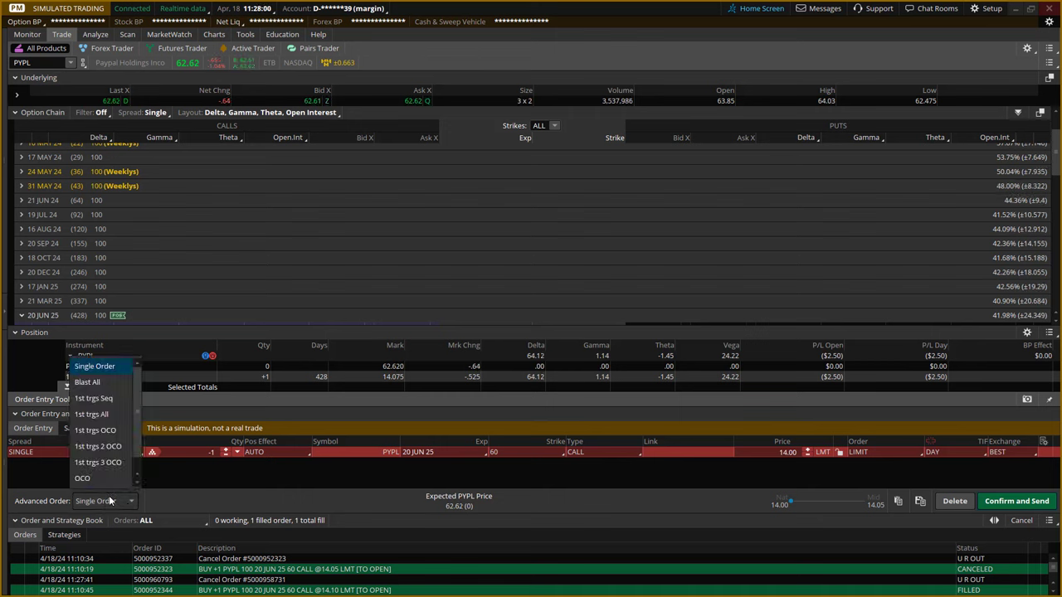
pyautogui.click(83, 482)
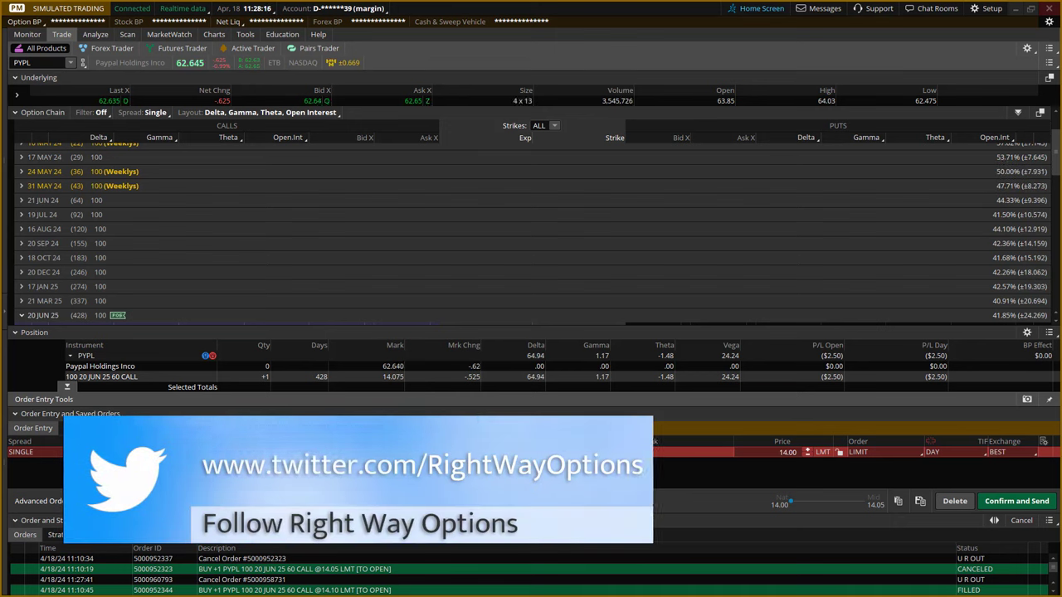
pyautogui.rightClick(684, 453)
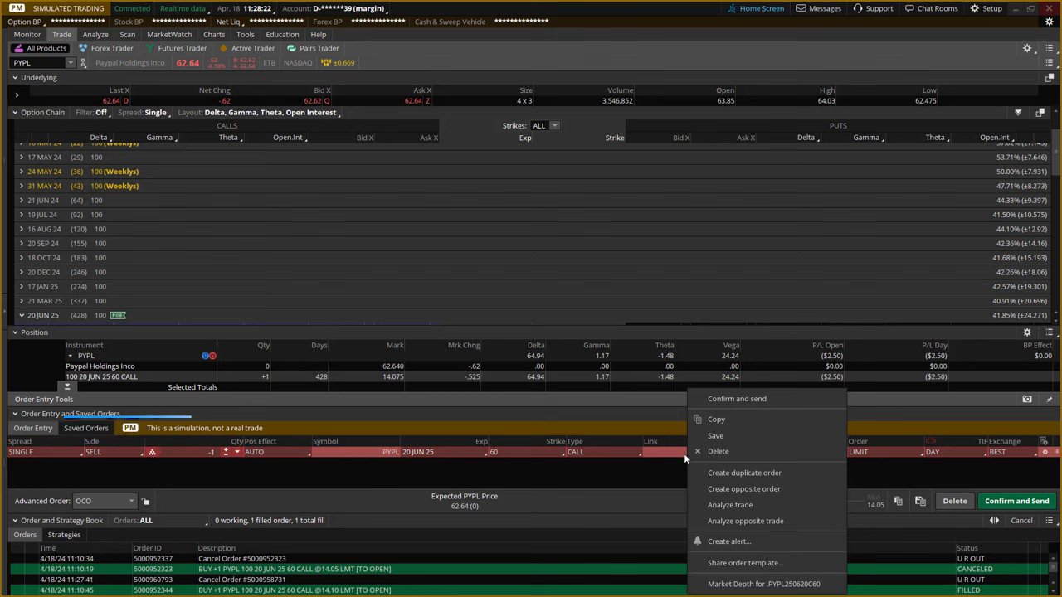
pyautogui.click(723, 472)
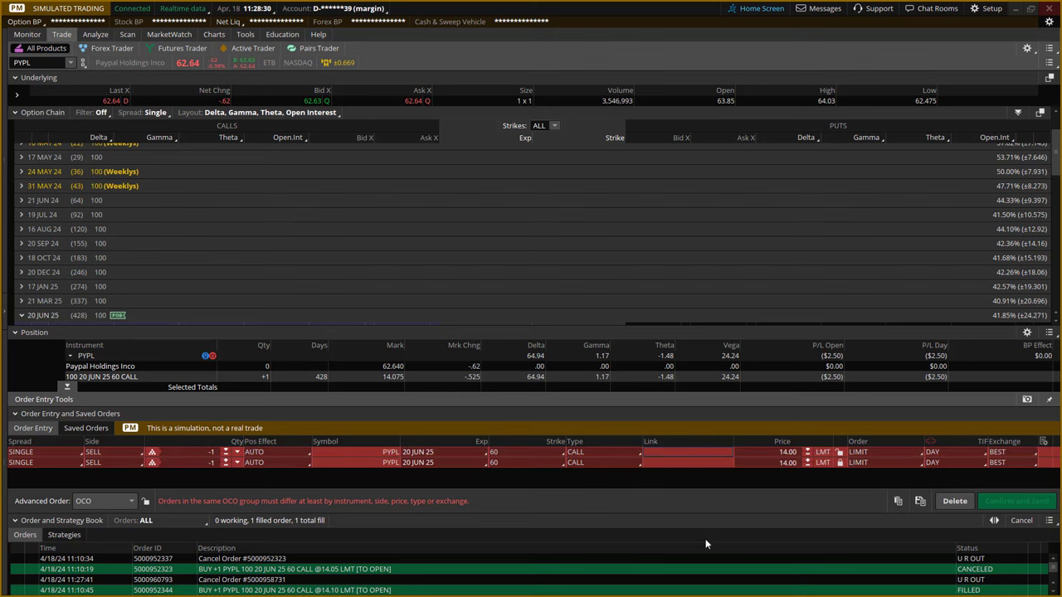
# - Open the order rules of the first OCO sell order and make it a MARKET order with GTC time in force
pyautogui.click(1044, 453)
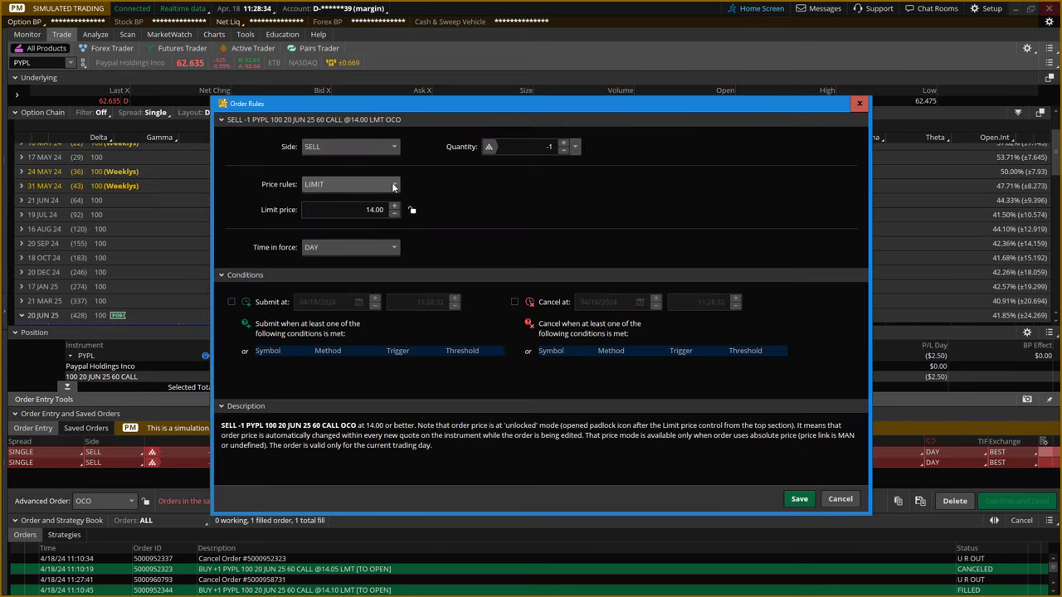
pyautogui.click(394, 186)
pyautogui.click(336, 207)
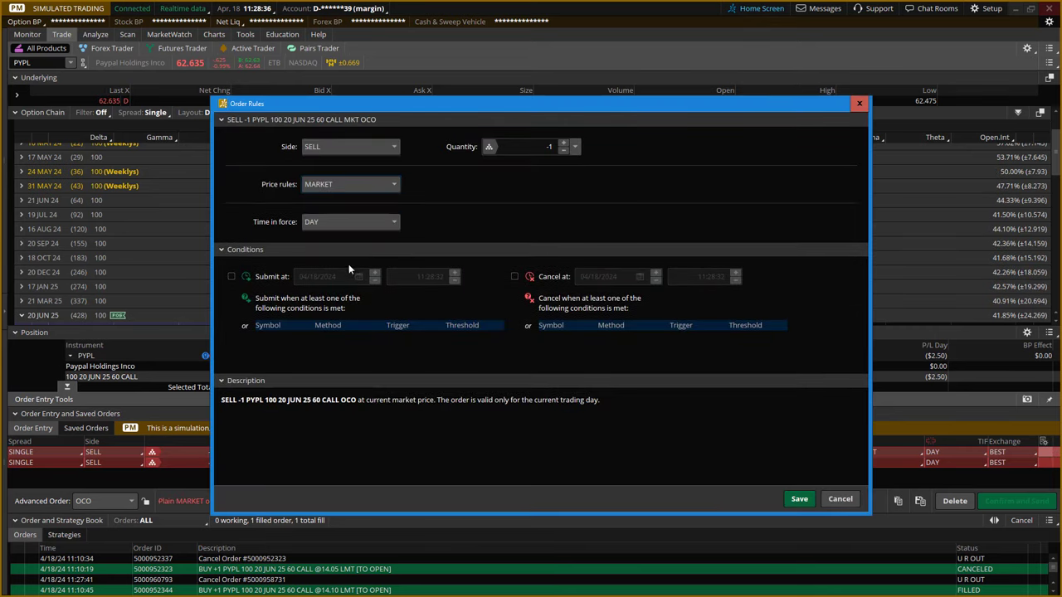
pyautogui.click(340, 221)
pyautogui.click(323, 249)
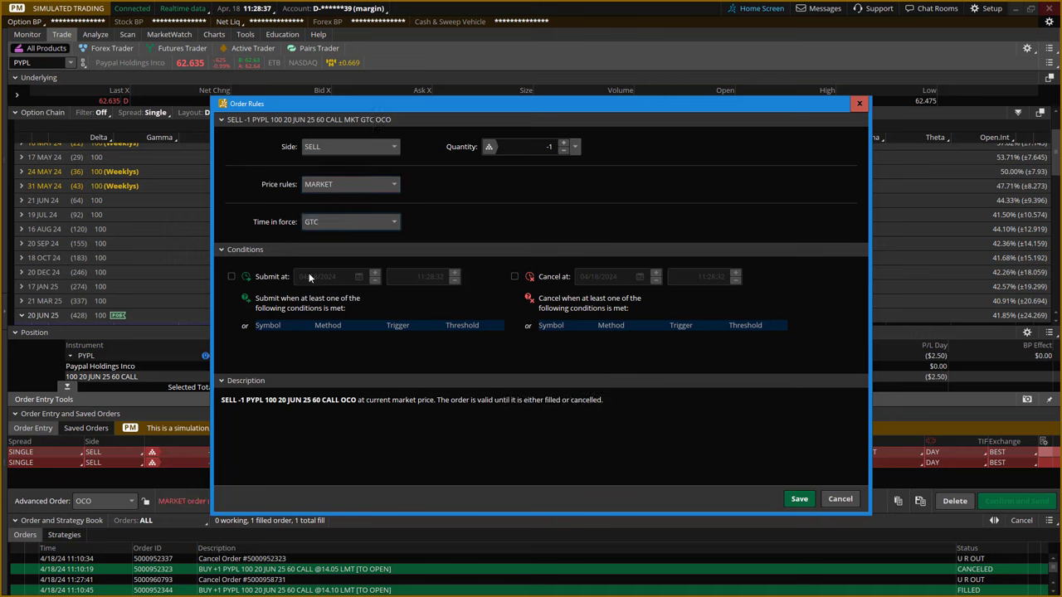
# - Add a submit condition of PYPL MARK at or below 60.25 to the first order and save its rules
pyautogui.click(282, 343)
pyautogui.click(328, 342)
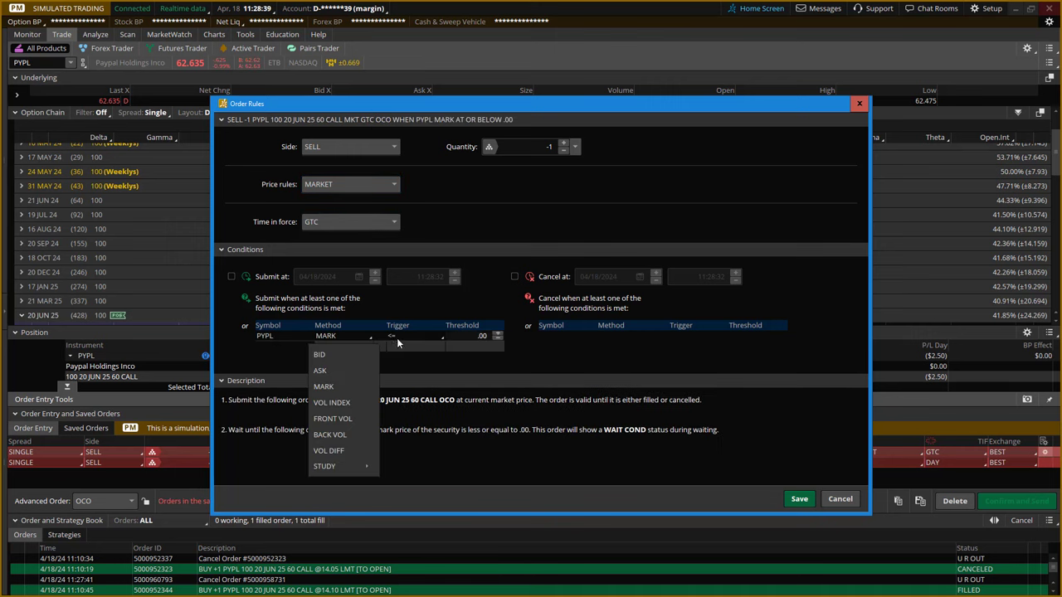
pyautogui.click(462, 336)
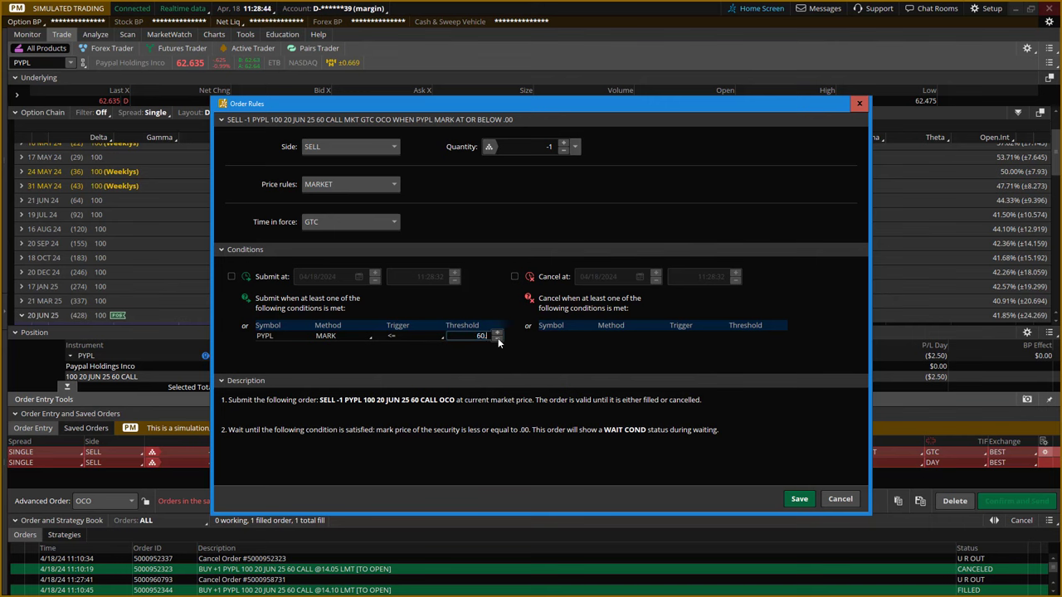
pyautogui.write('60.25')
pyautogui.click(798, 498)
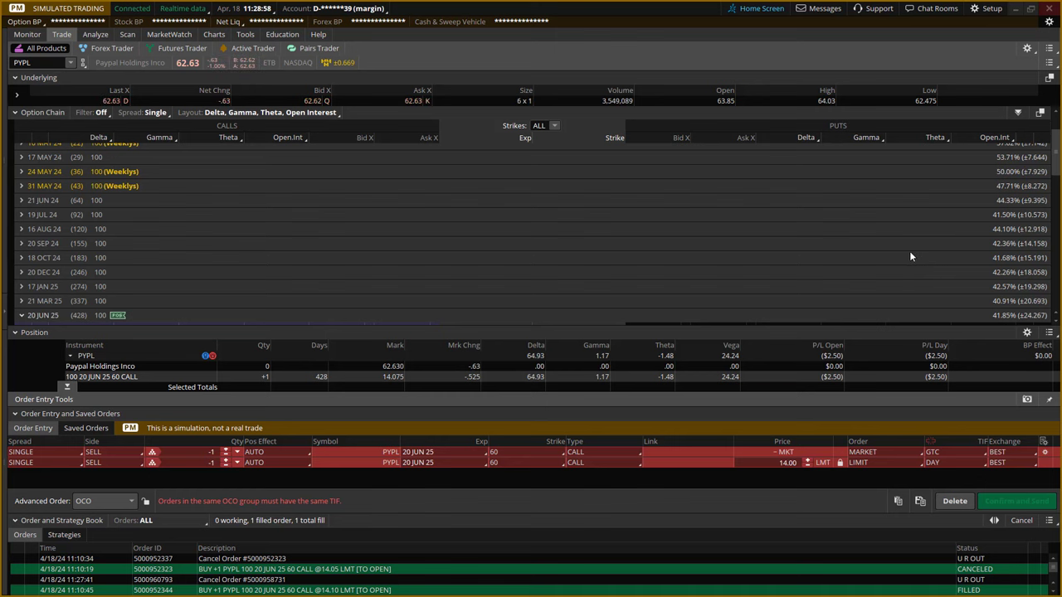
# - Open the order rules of the second OCO sell order and make it a MARKET order with GTC time in force
pyautogui.click(1045, 462)
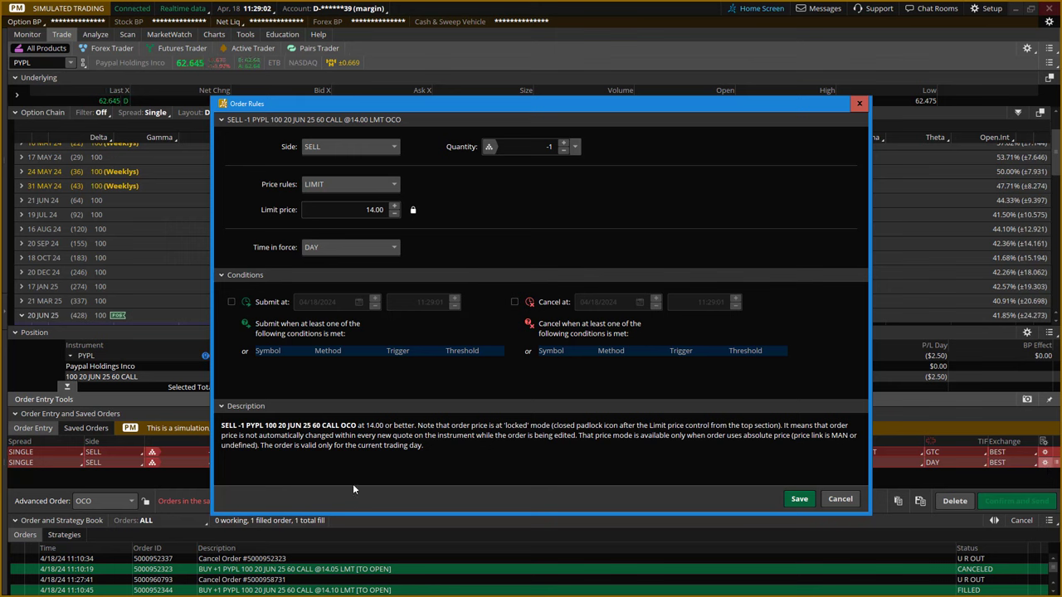
pyautogui.click(395, 149)
pyautogui.click(396, 150)
pyautogui.click(357, 185)
pyautogui.click(328, 207)
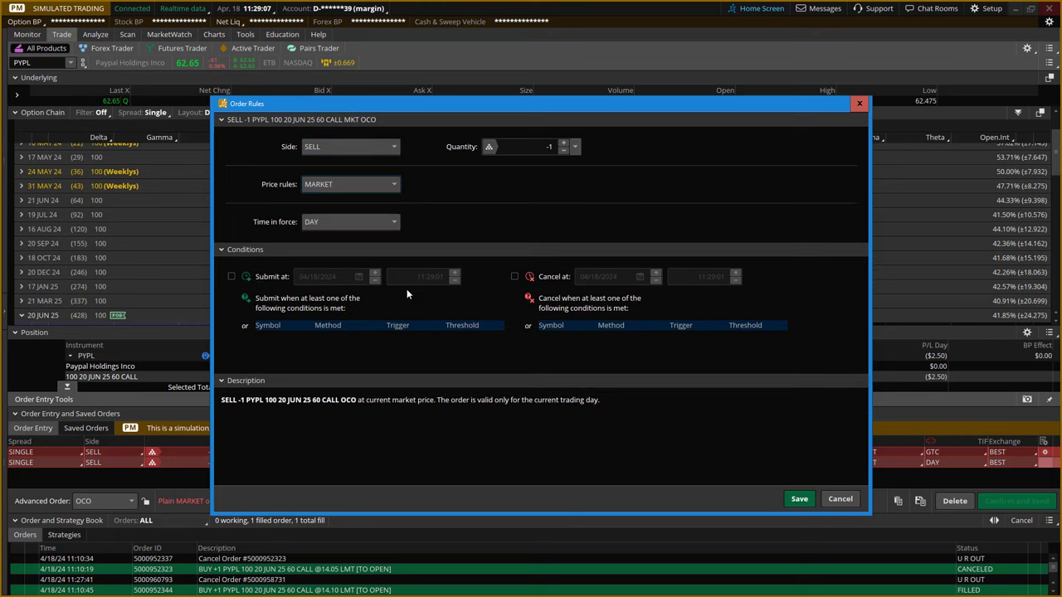
pyautogui.click(395, 222)
pyautogui.click(322, 251)
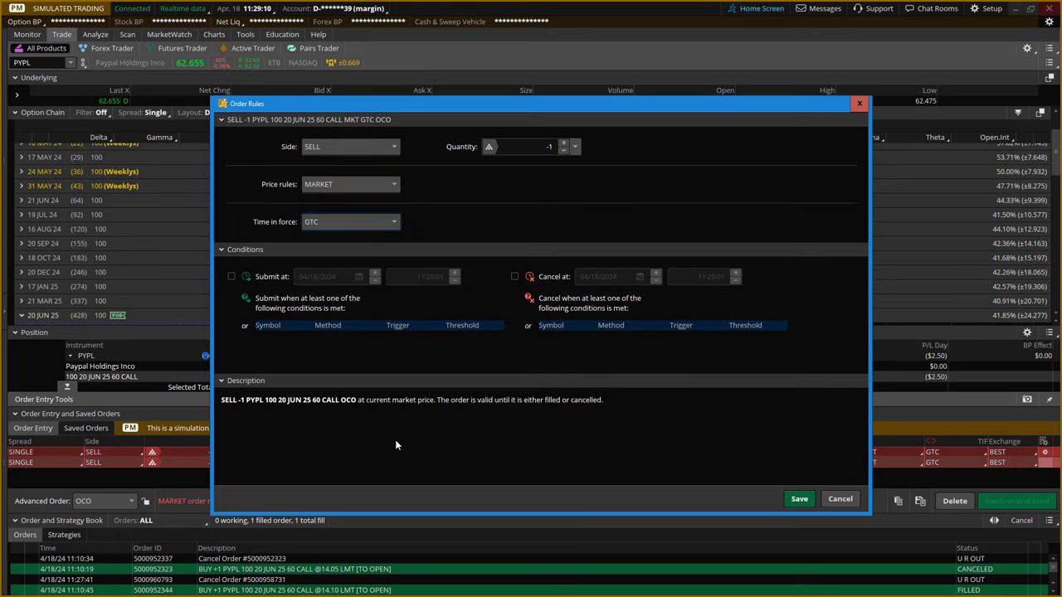
# - Add a submit condition of PYPL MARK at or above 75.50 to the second order and save its rules
pyautogui.click(279, 334)
pyautogui.click(332, 337)
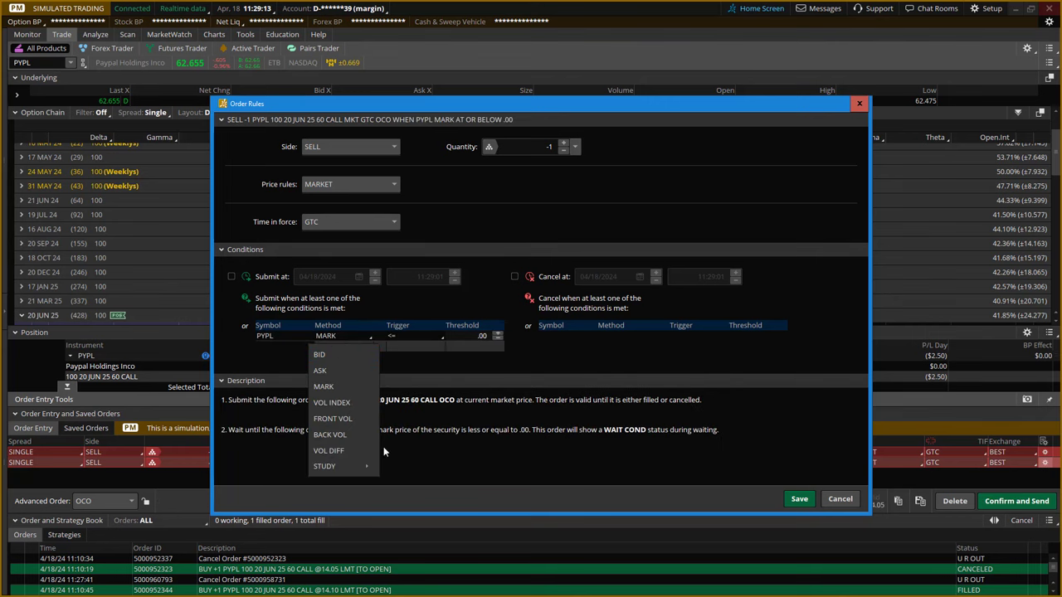
pyautogui.click(440, 337)
pyautogui.click(397, 367)
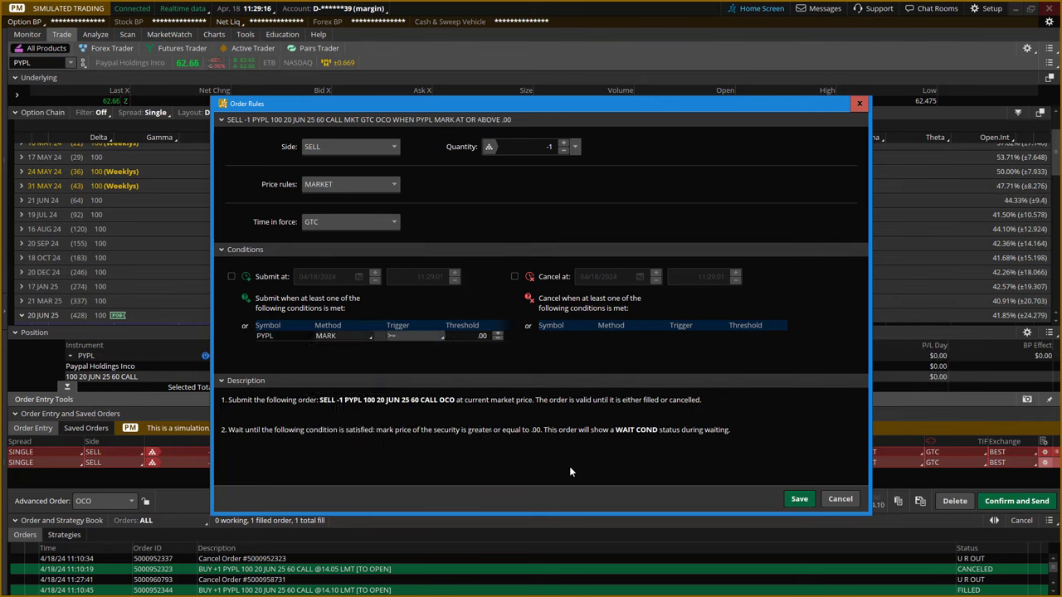
pyautogui.click(488, 337)
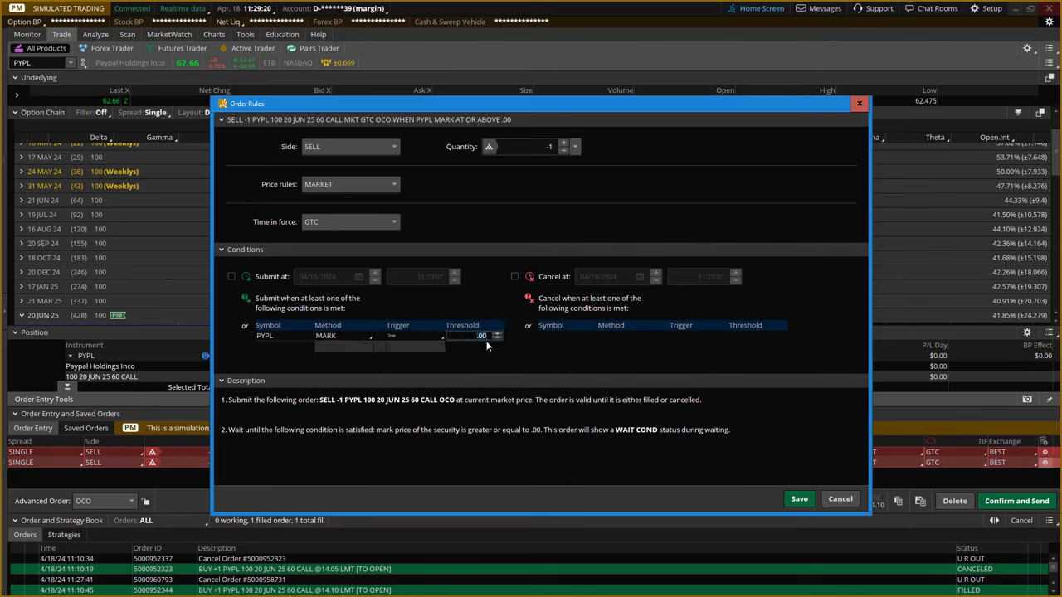
pyautogui.write('75')
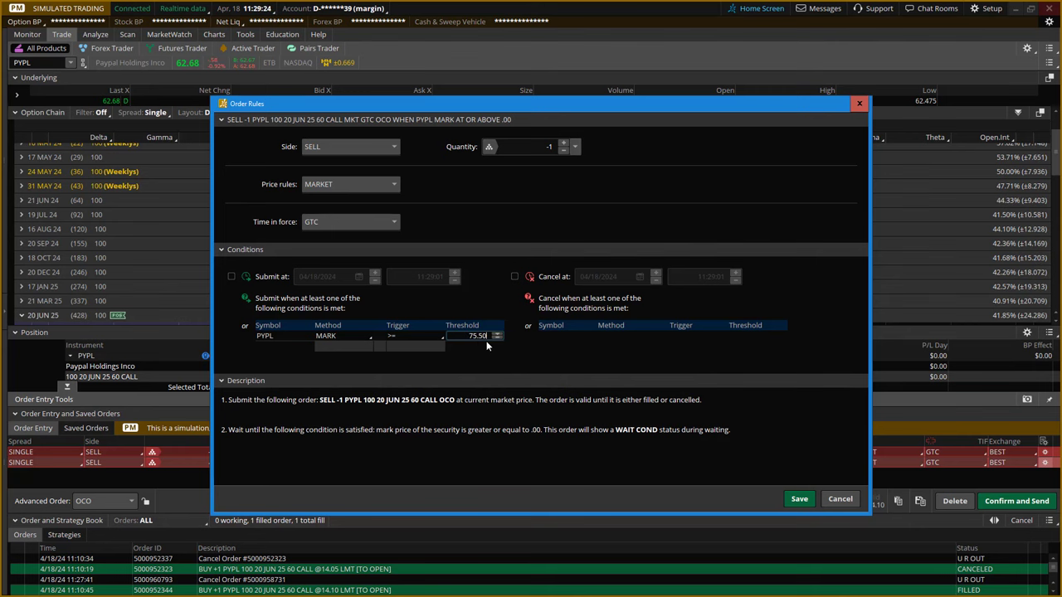
pyautogui.write('.50')
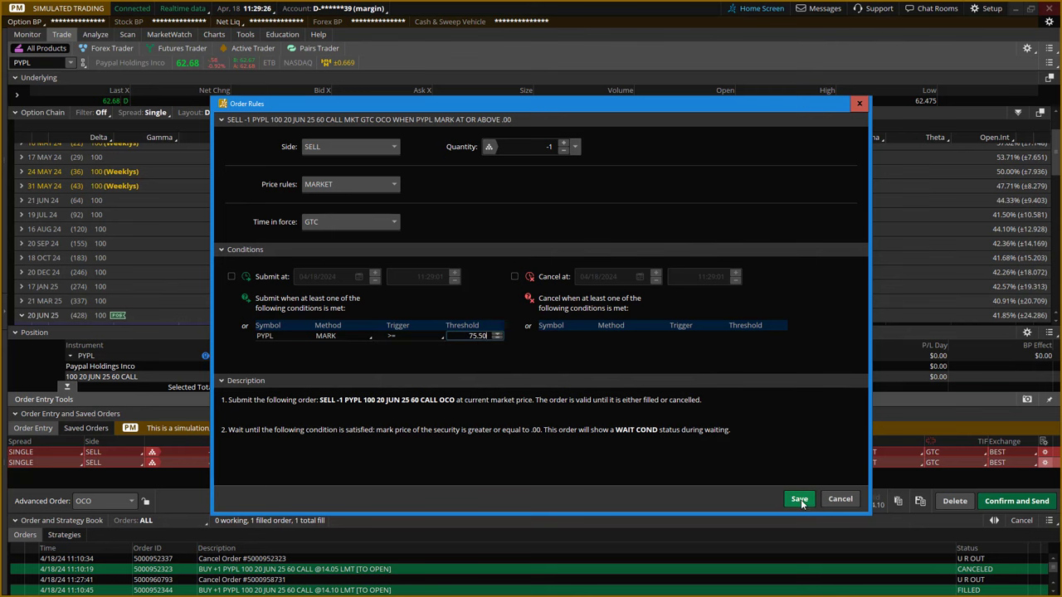
pyautogui.click(799, 500)
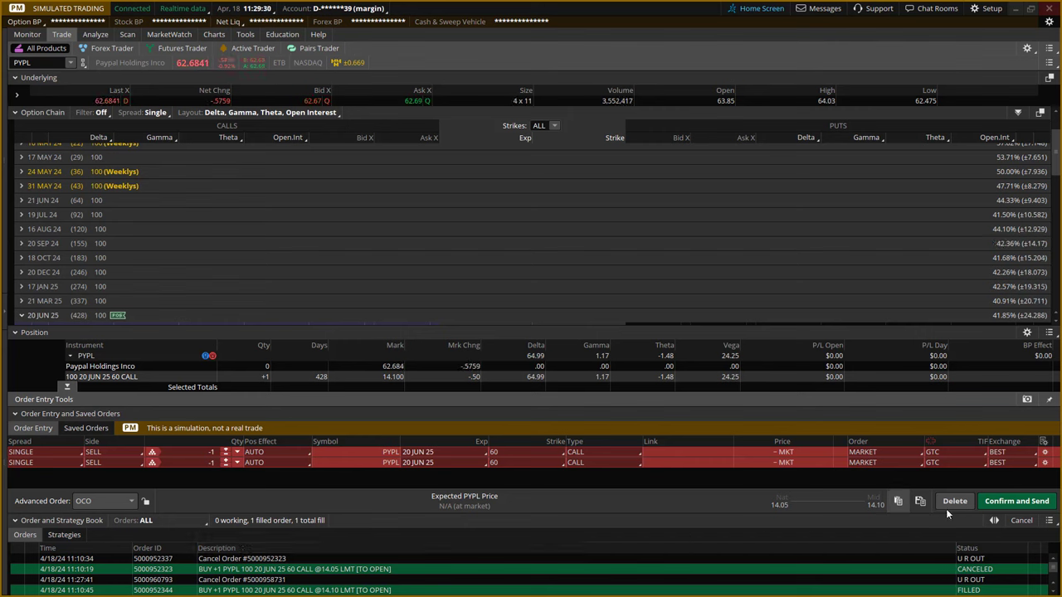
# - Review and send the OCO pair of PYPL sell orders, and show them among the working orders
pyautogui.click(1016, 502)
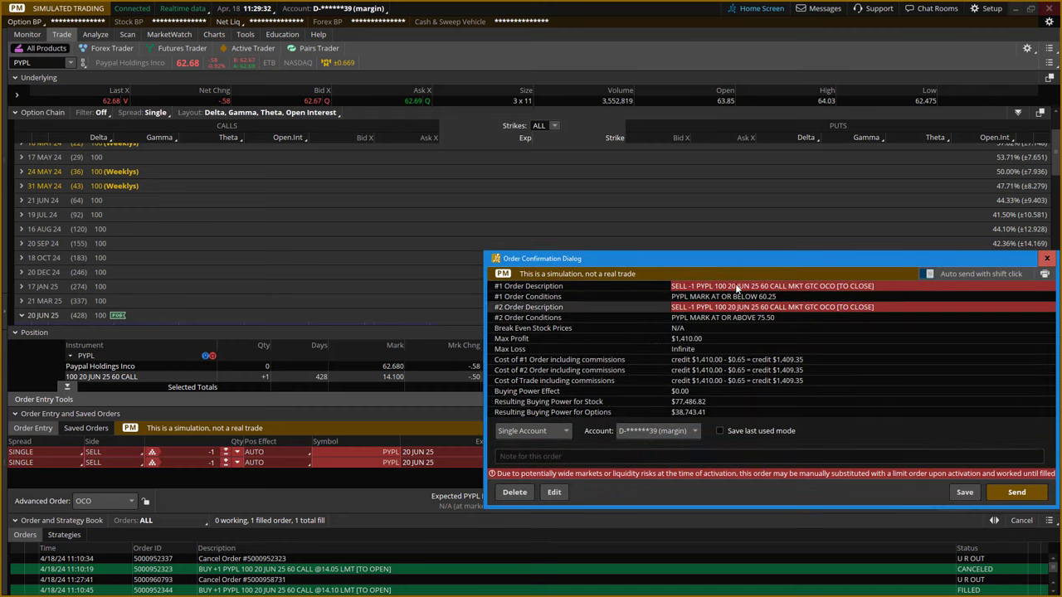
pyautogui.moveTo(819, 255); pyautogui.dragTo(537, 156)
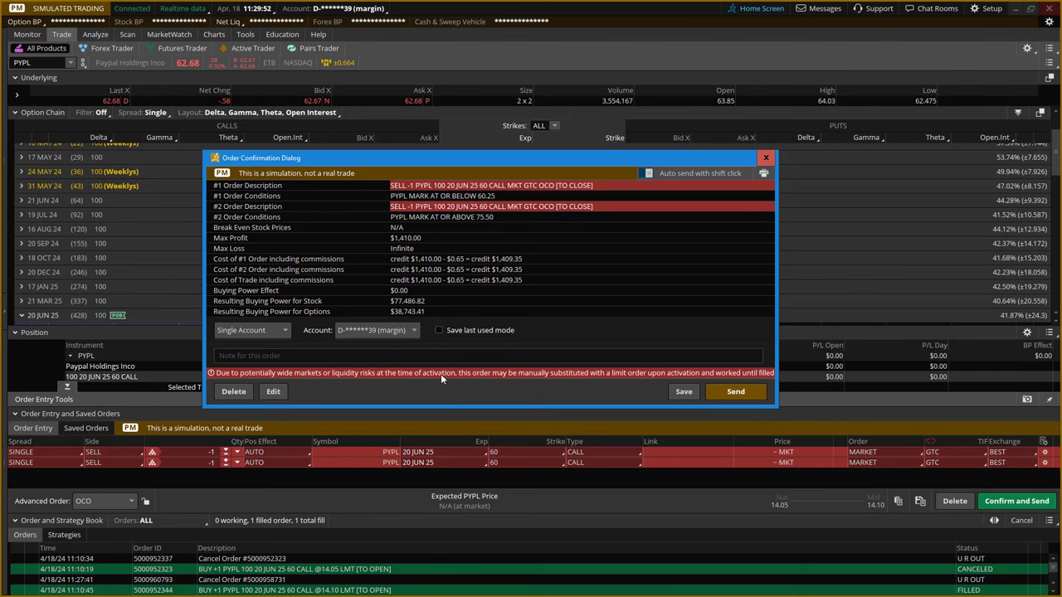
pyautogui.click(721, 392)
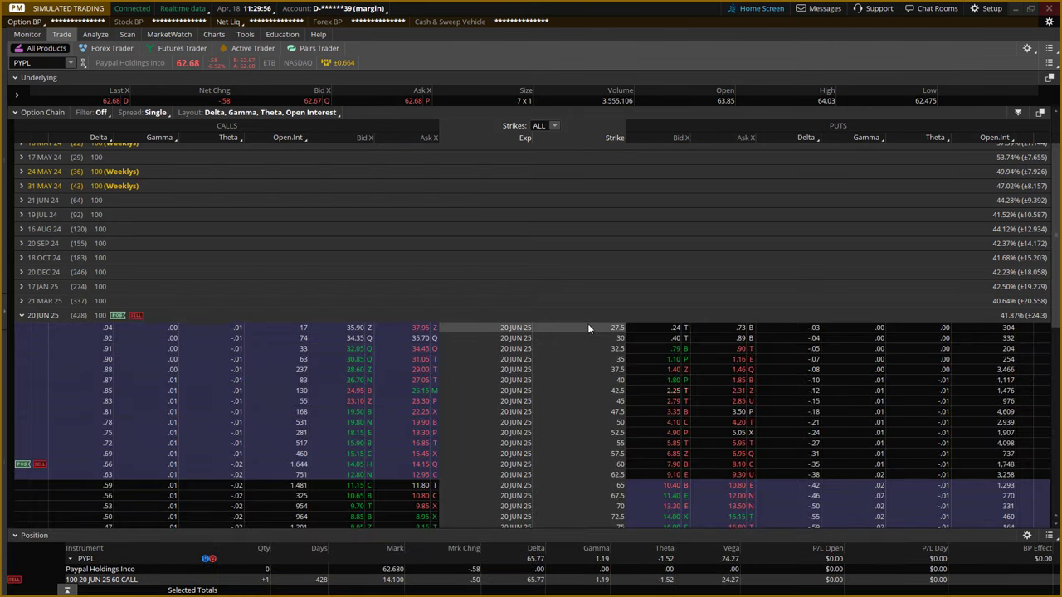
pyautogui.click(27, 34)
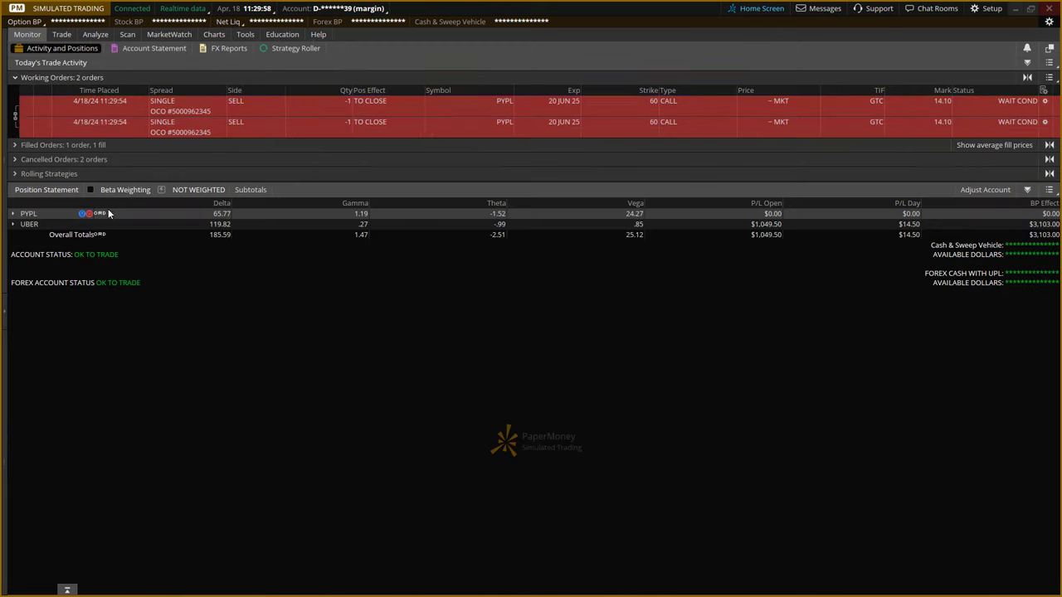
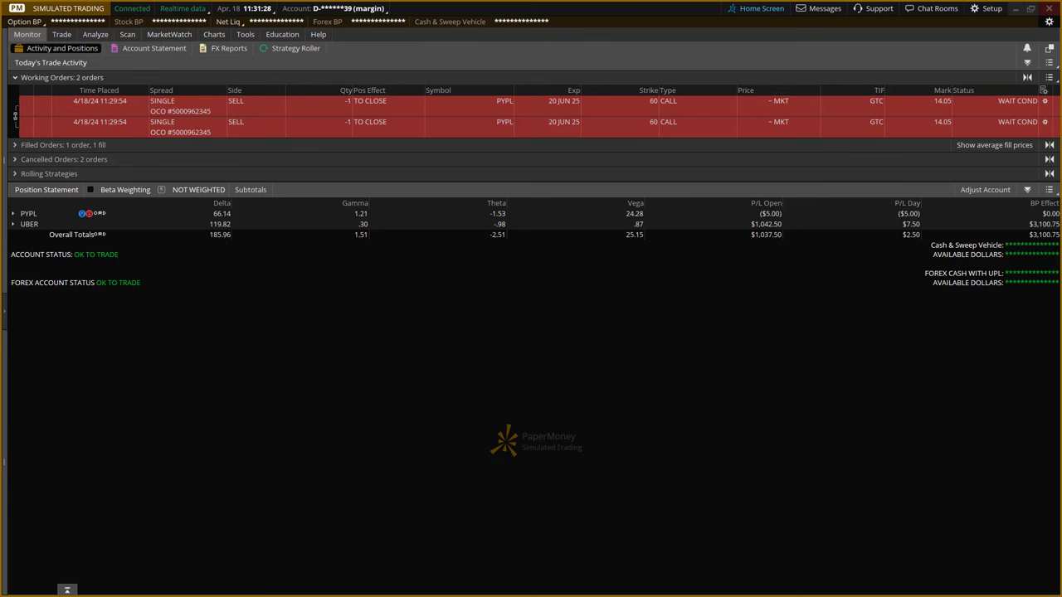
pyautogui.moveTo(220, 357)
pyautogui.mouseDown()
pyautogui.moveTo(218, 396)
pyautogui.moveTo(197, 377)
pyautogui.mouseUp()
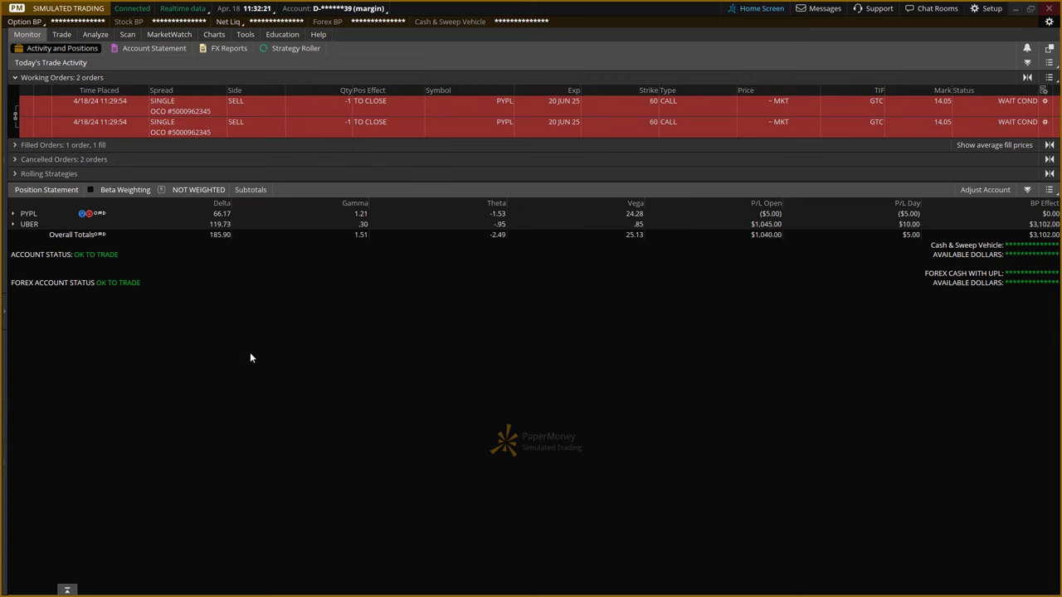
# - Open the working PYPL exit order conditioned at 60.25 for cancel/replace, review its order rules, and discard the replacement draft
pyautogui.rightClick(29, 126)
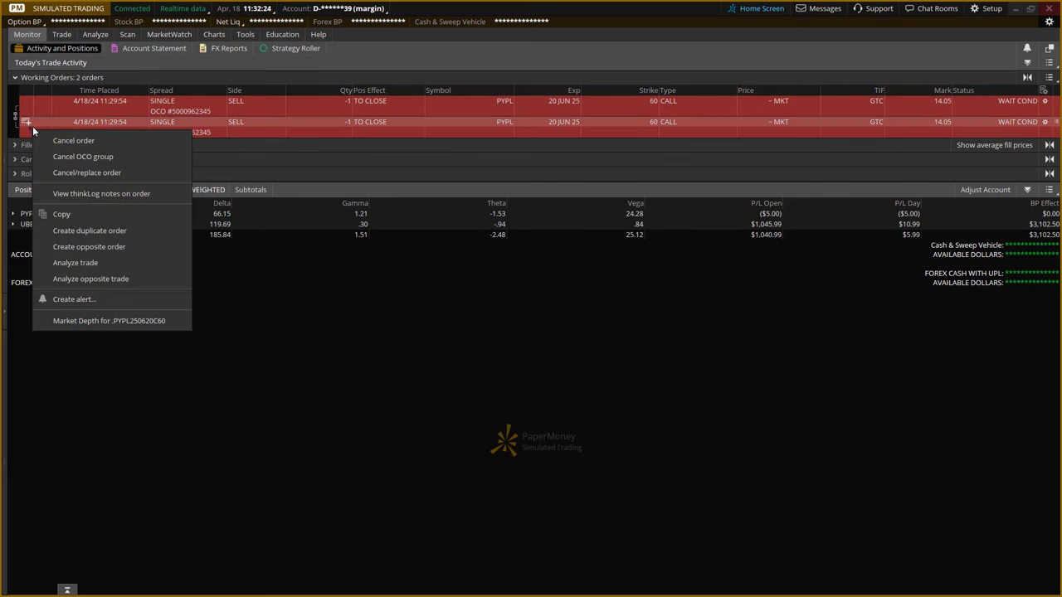
pyautogui.click(68, 176)
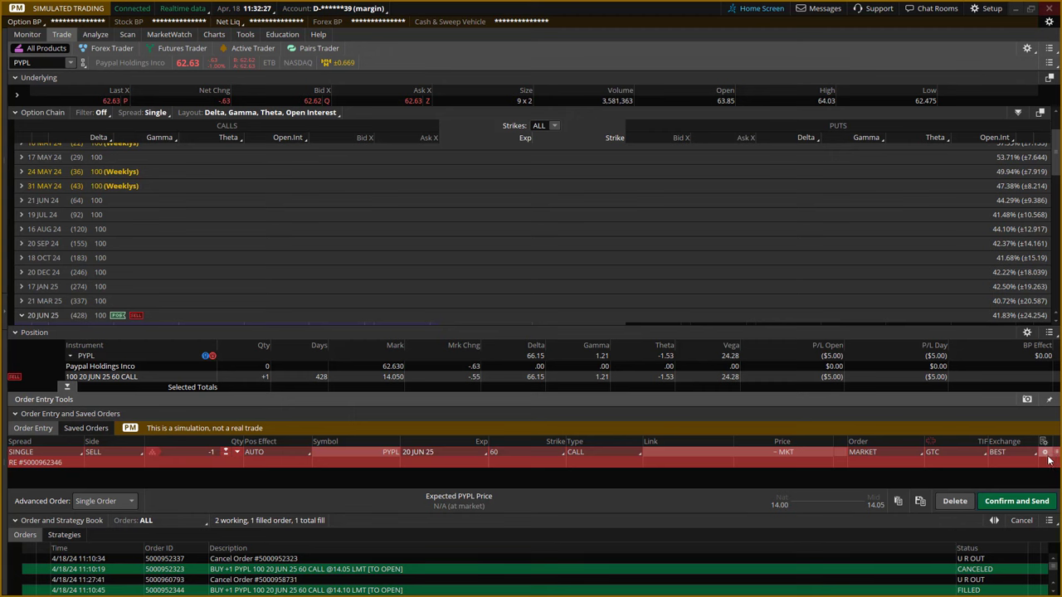
pyautogui.click(1042, 453)
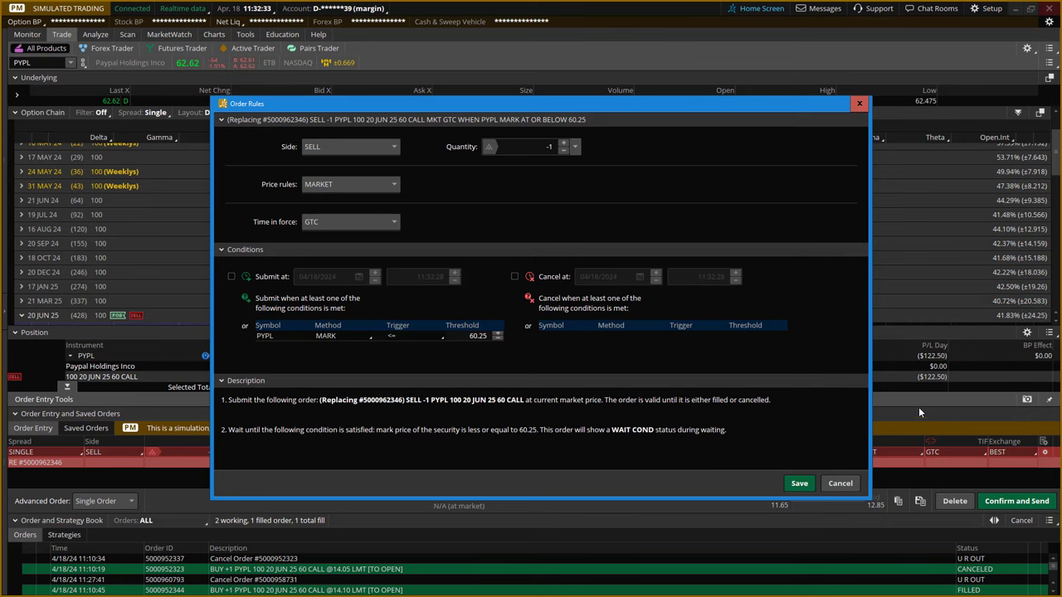
pyautogui.click(859, 103)
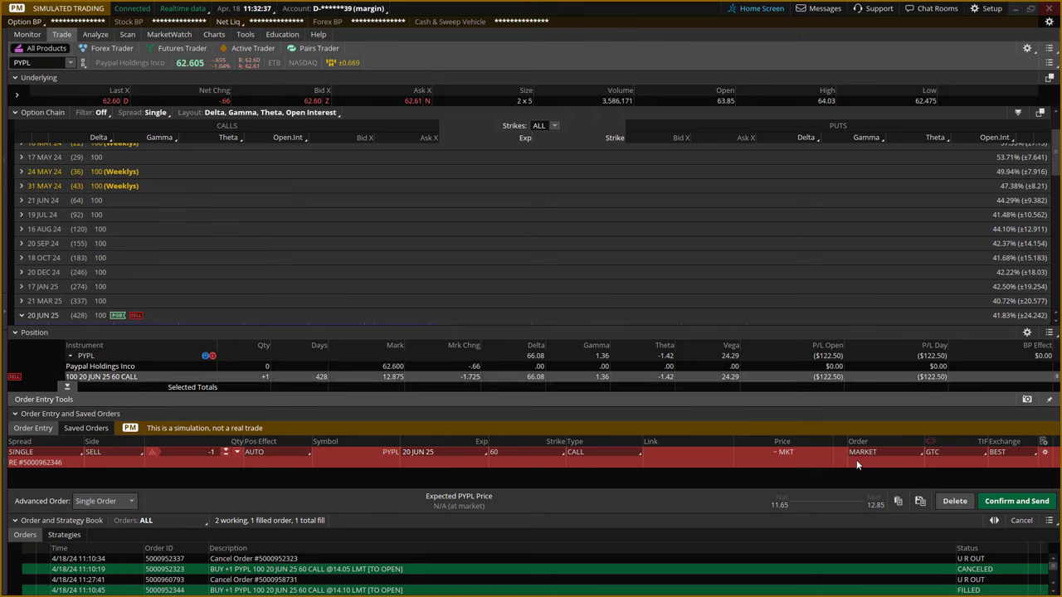
pyautogui.click(953, 501)
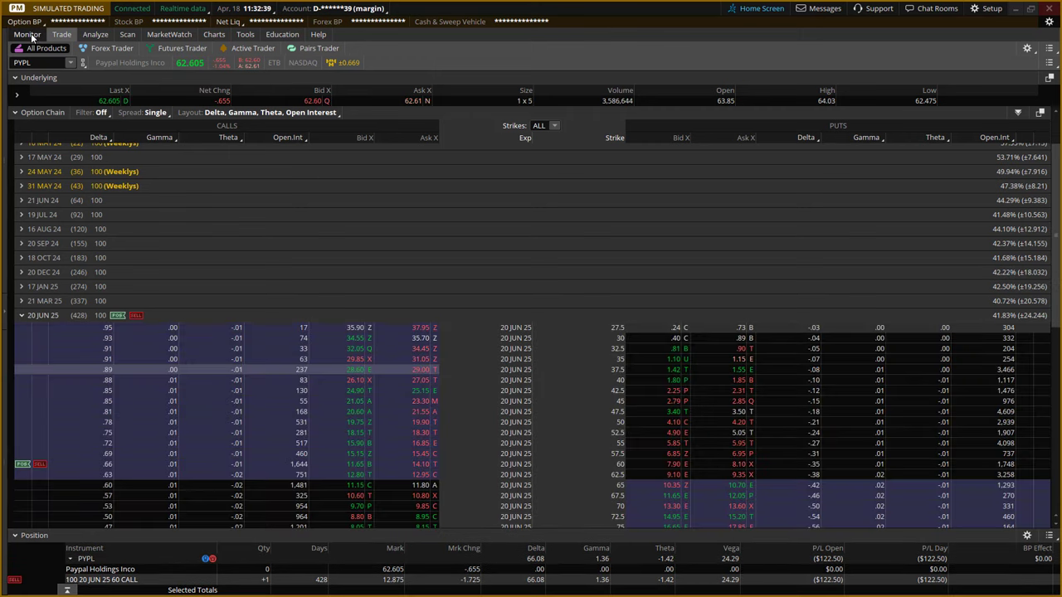
# - Open the working PYPL exit order conditioned at 75.50 for cancel/replace and display its order rules
pyautogui.click(27, 34)
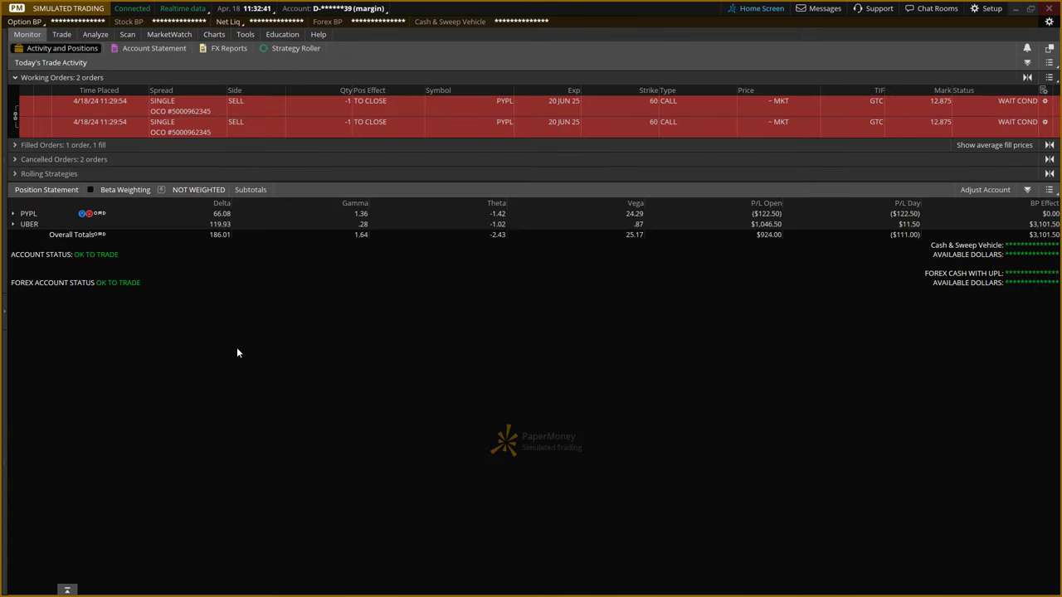
pyautogui.rightClick(30, 106)
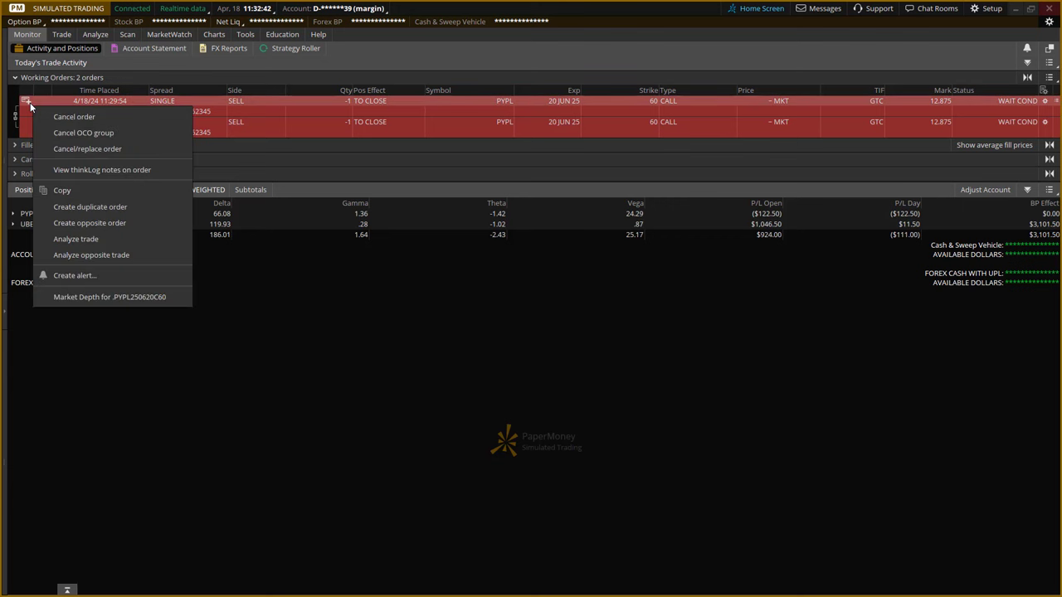
pyautogui.click(75, 149)
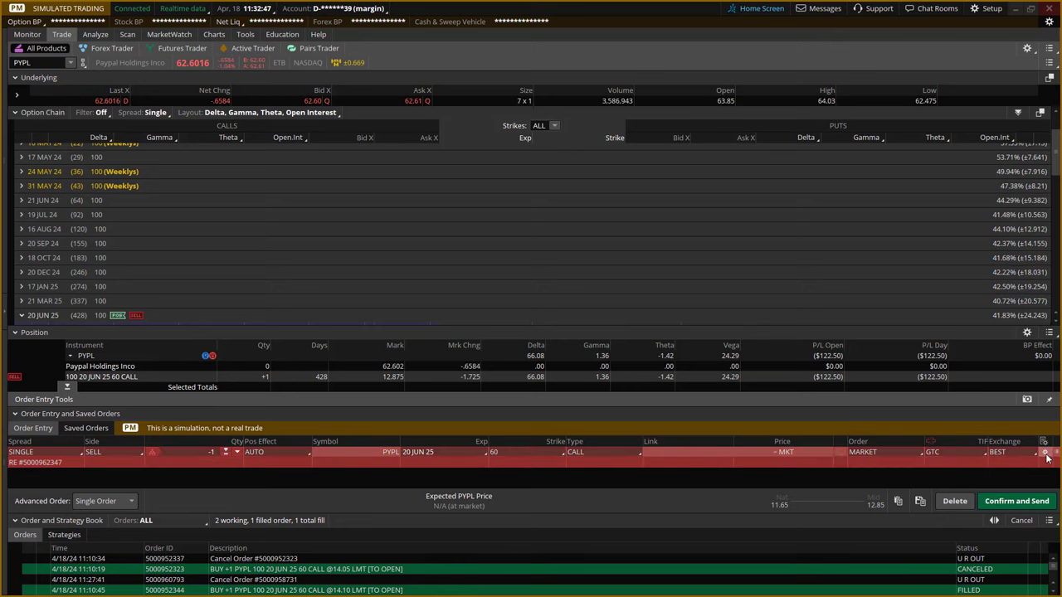
pyautogui.click(1045, 452)
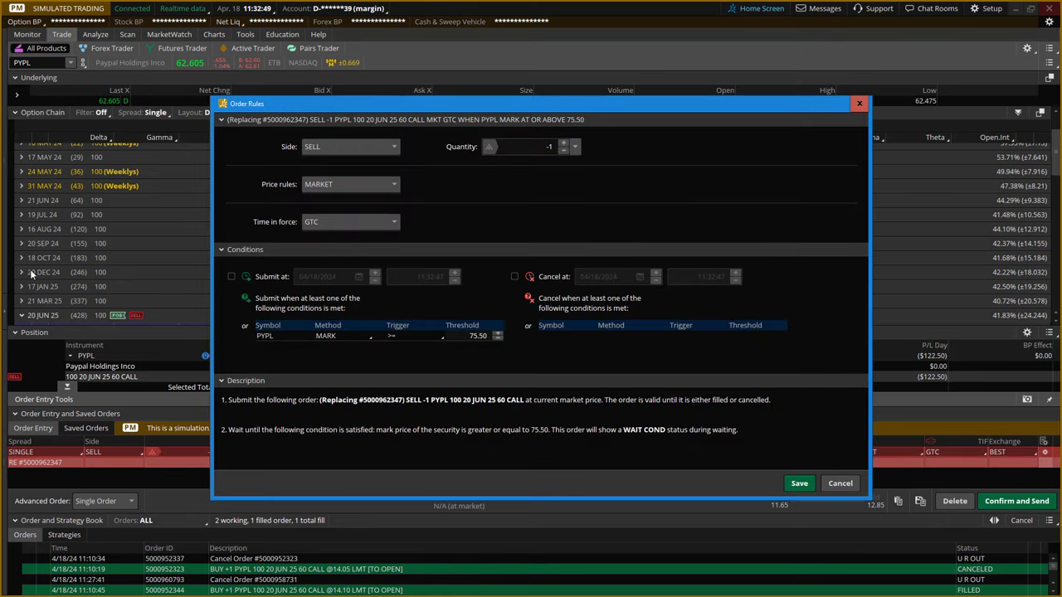
# - Set the PYPL MARK submit condition's threshold to 75.25 and save the order rules
pyautogui.click(485, 336)
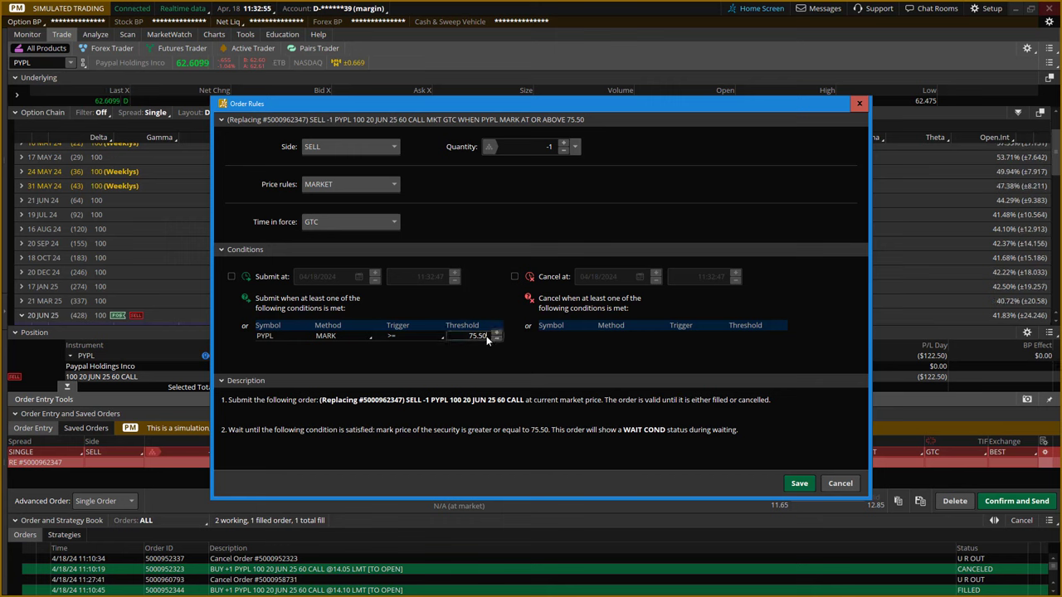
pyautogui.press('BackSpace')
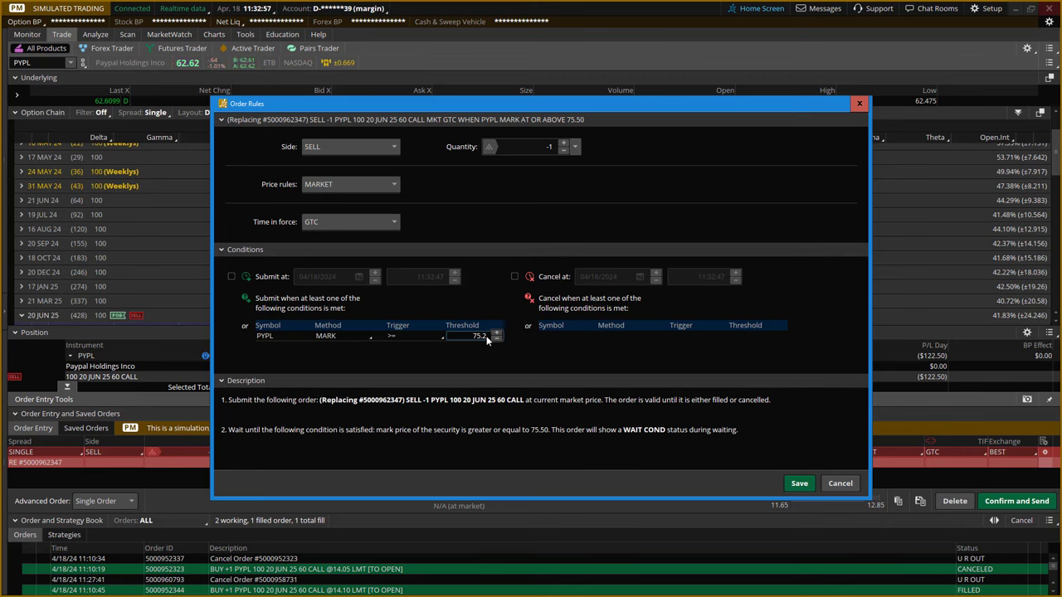
pyautogui.write('5')
pyautogui.click(805, 487)
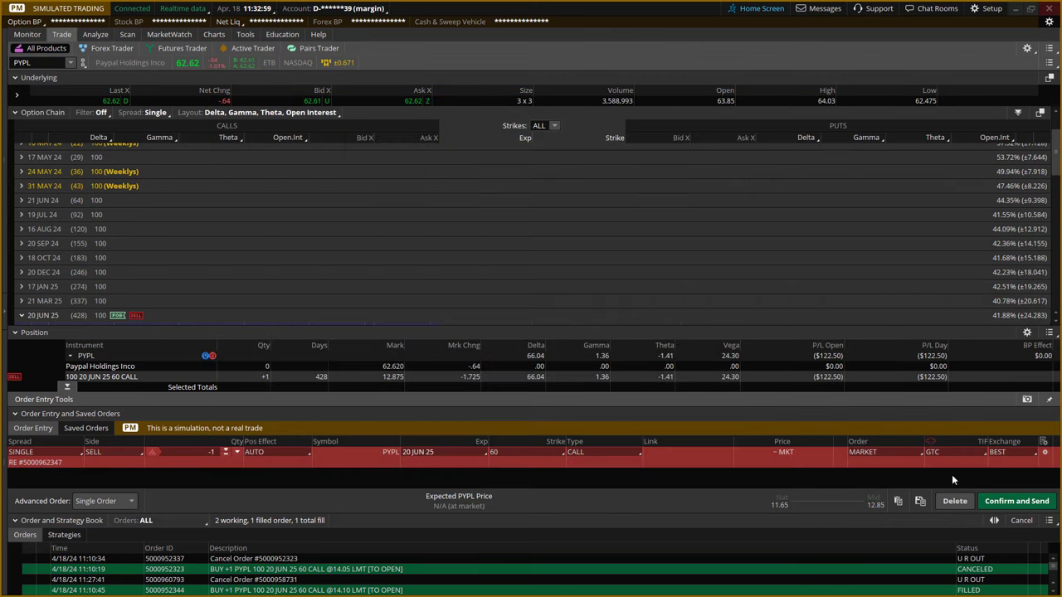
# - Review and send the replacement PYPL sell order, and show the account's working orders
pyautogui.click(1010, 501)
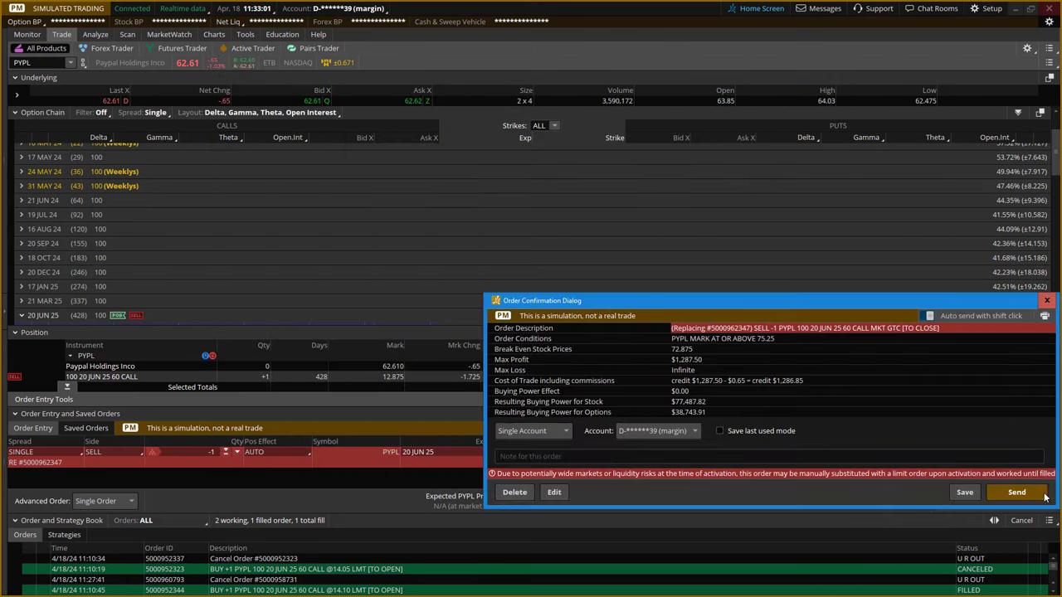
pyautogui.click(1016, 492)
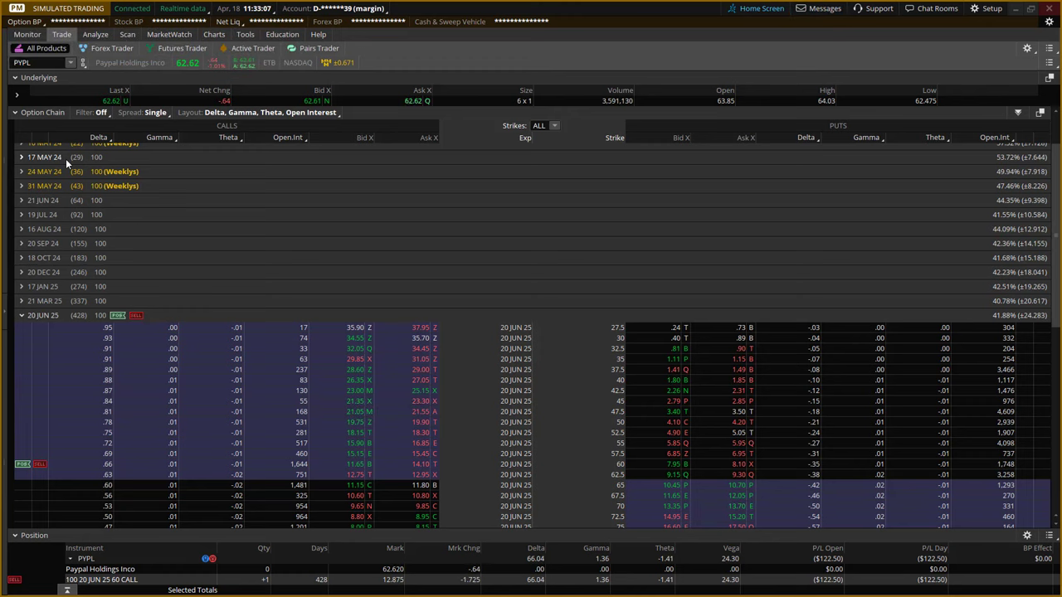
pyautogui.click(26, 34)
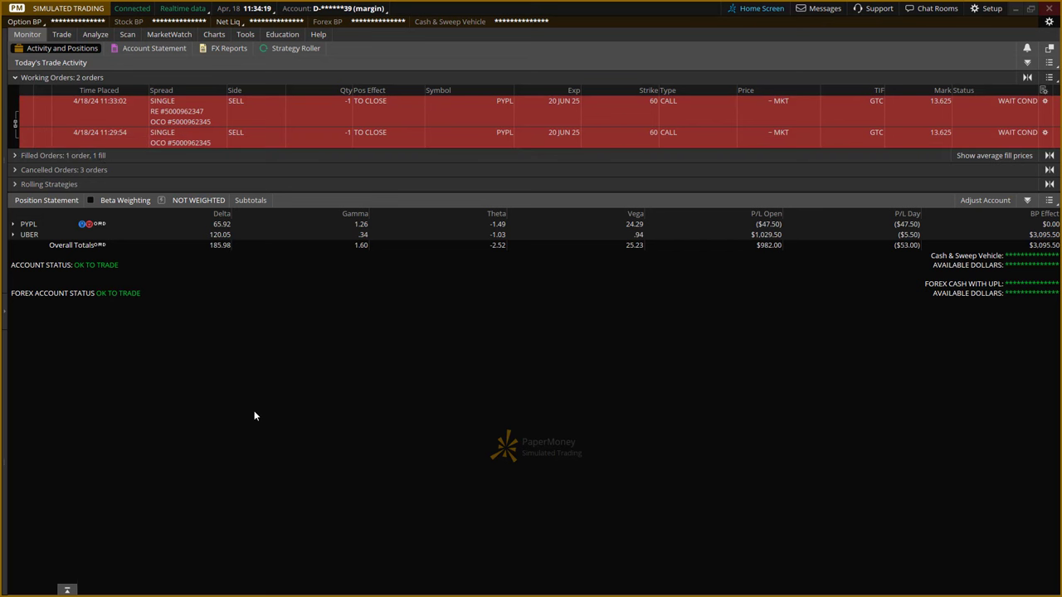
# - Switch to TC2000 and examine the PYPL weekly chart around the rising trendline, the 60.30 support and the 75.58 target
pyautogui.click(1016, 8)
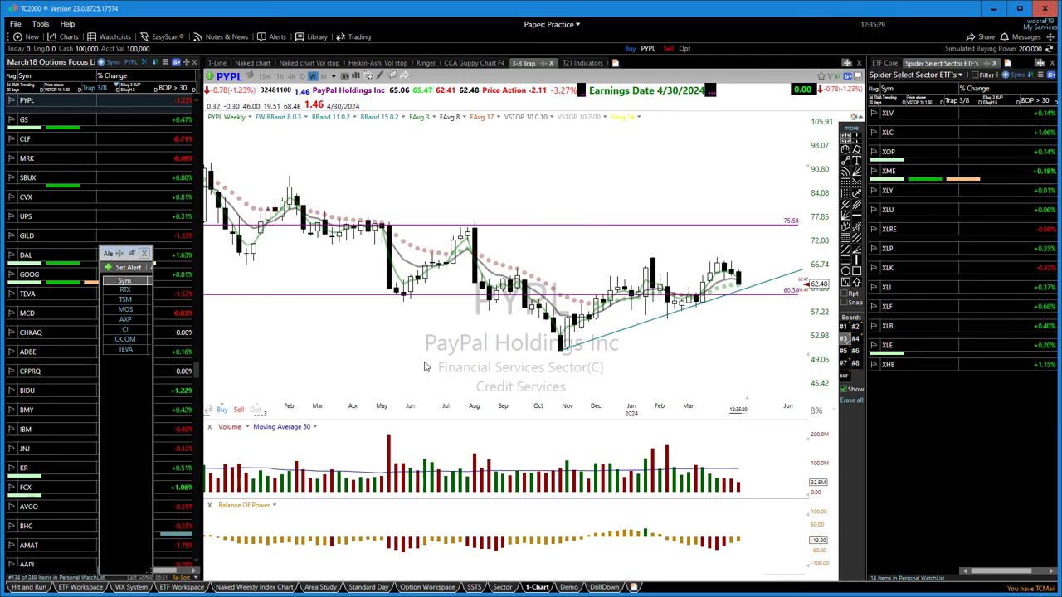
pyautogui.scroll(2, 425, 367)
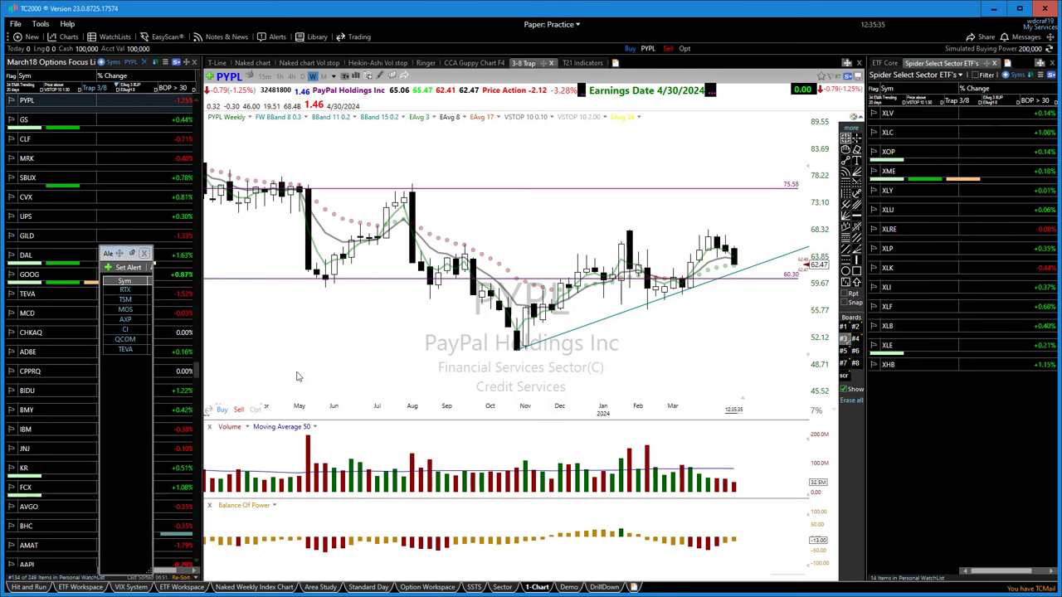
pyautogui.scroll(-2, 345, 362)
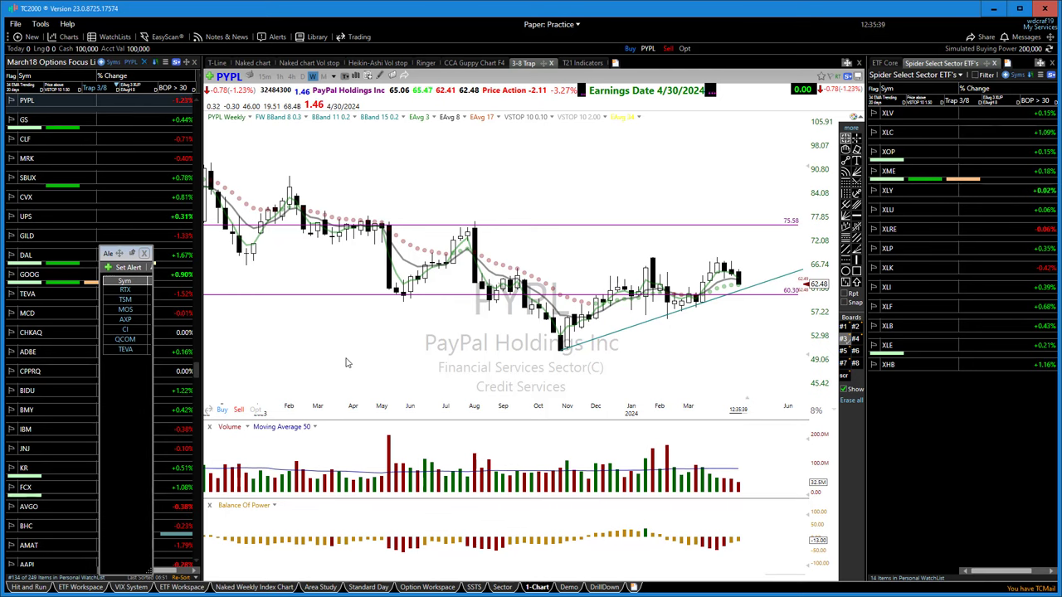
pyautogui.scroll(1, 316, 370)
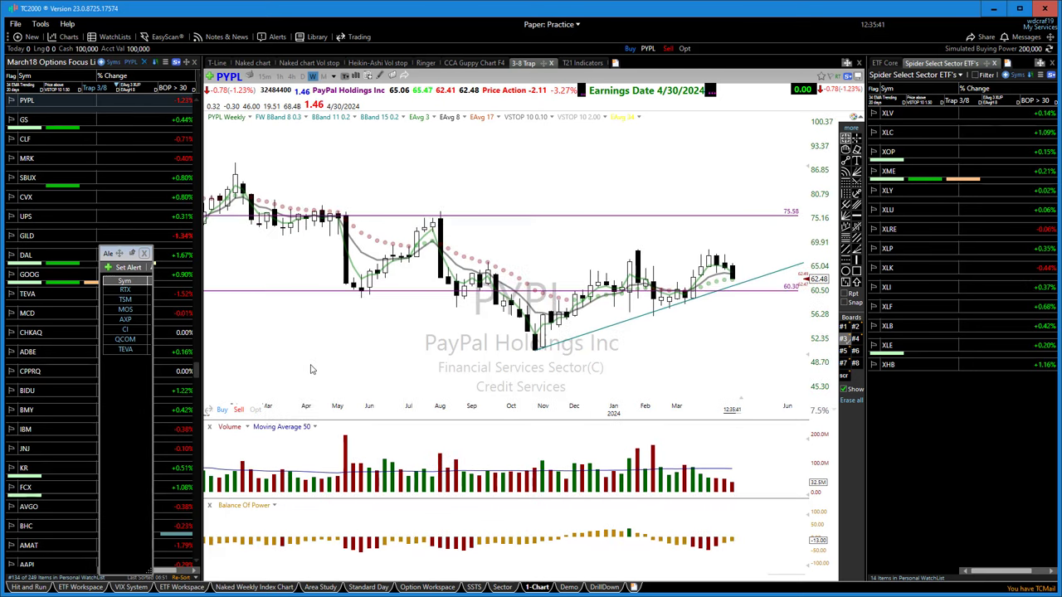
pyautogui.scroll(1, 312, 370)
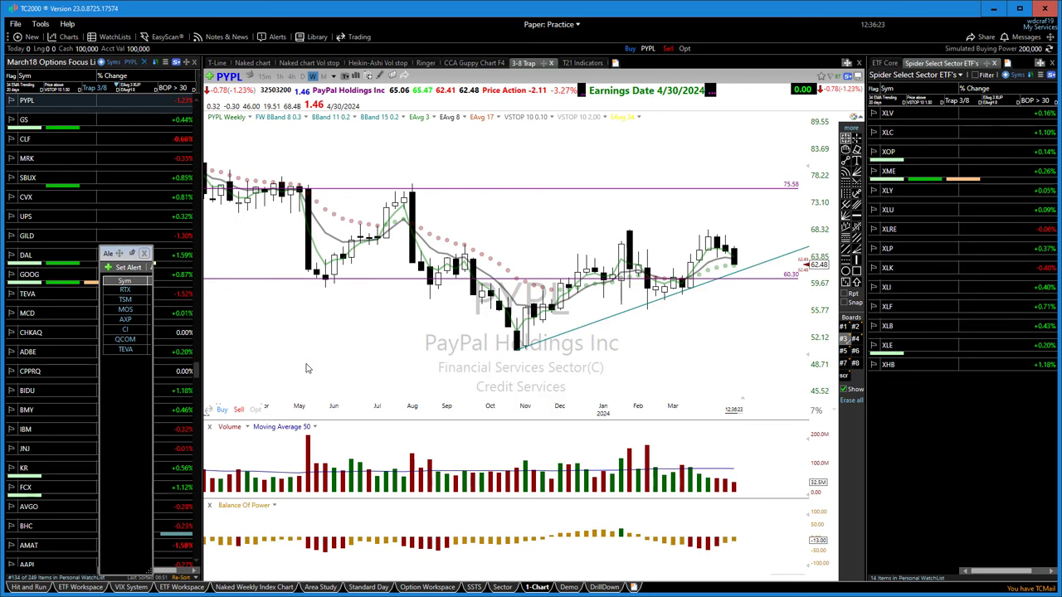
pyautogui.scroll(2, 490, 353)
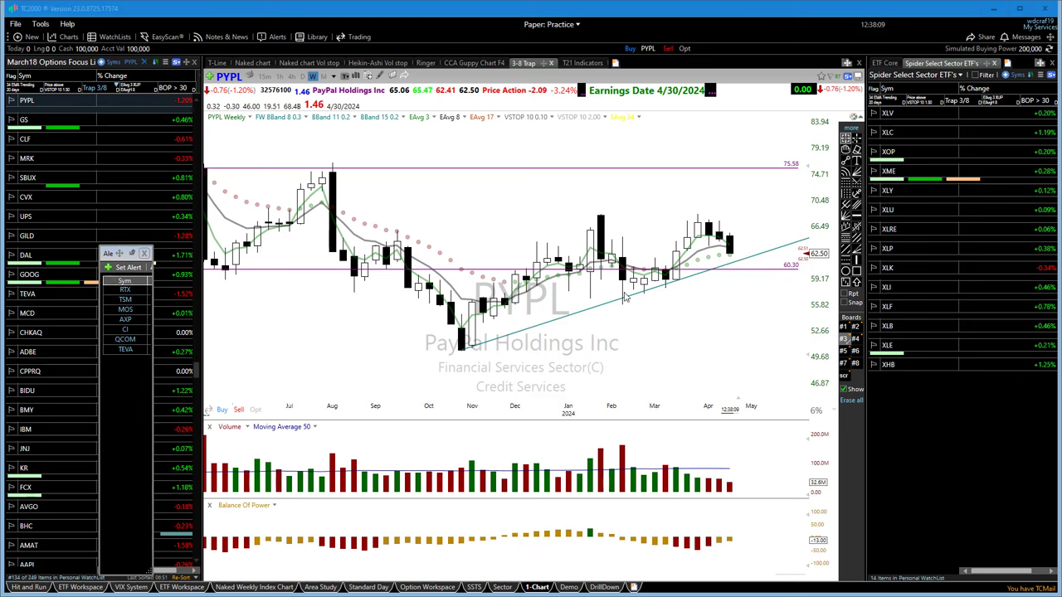
# - Annotate PYPL's February low, rising trendline, support and recent highs with arrows, a box and a cyan line, and clear the markup
pyautogui.moveTo(615, 298); pyautogui.dragTo(738, 309)
pyautogui.moveTo(617, 300); pyautogui.dragTo(722, 306)
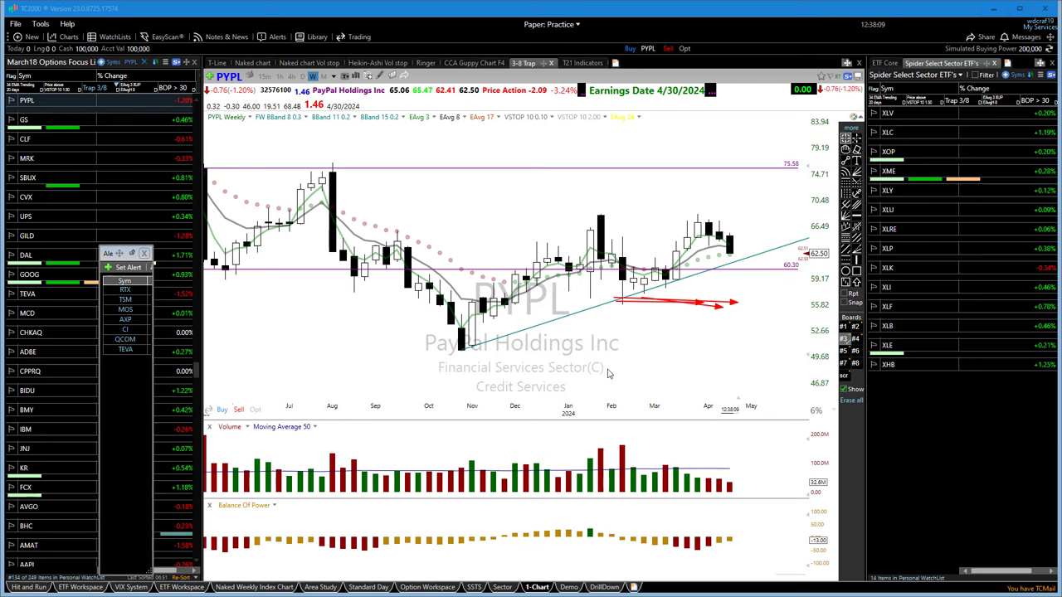
pyautogui.moveTo(459, 356)
pyautogui.mouseDown()
pyautogui.moveTo(700, 301)
pyautogui.moveTo(827, 234)
pyautogui.mouseUp()
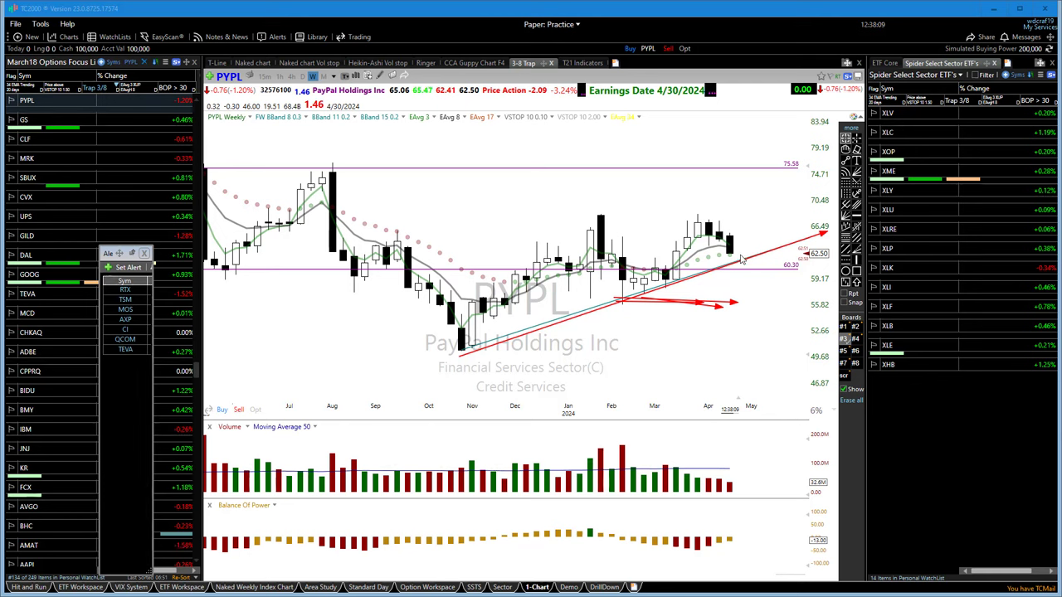
pyautogui.moveTo(740, 255); pyautogui.dragTo(751, 234)
pyautogui.moveTo(719, 264); pyautogui.dragTo(795, 267)
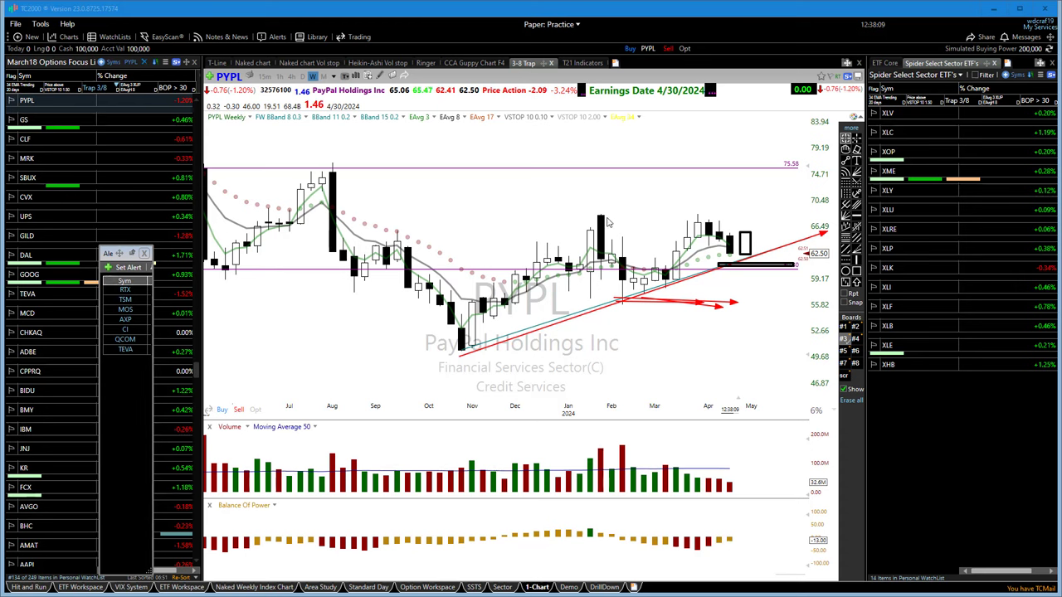
pyautogui.moveTo(599, 217)
pyautogui.mouseDown()
pyautogui.moveTo(720, 226)
pyautogui.moveTo(704, 231)
pyautogui.mouseUp()
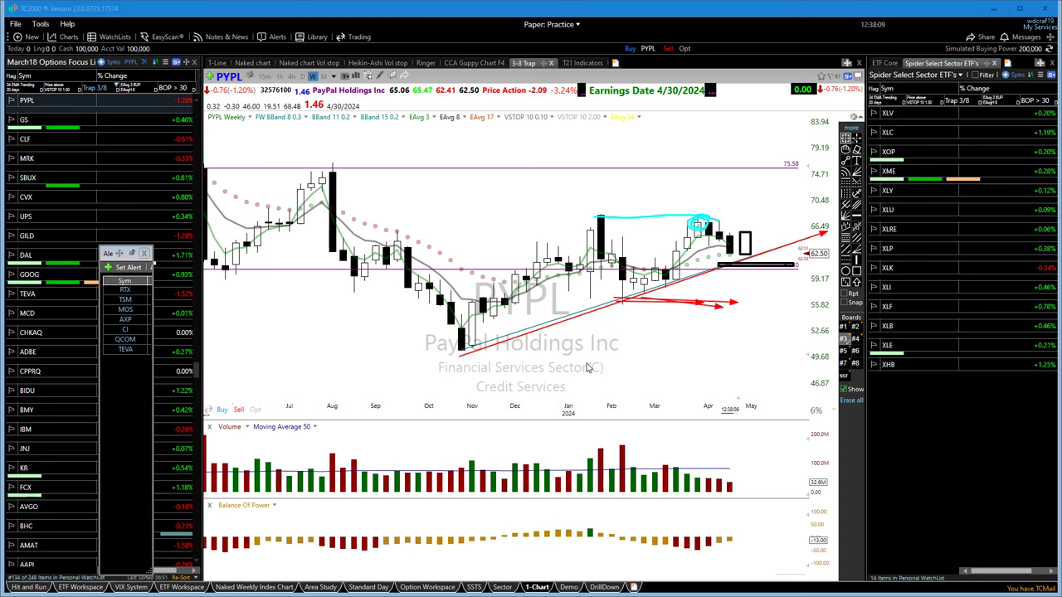
pyautogui.press('Delete')
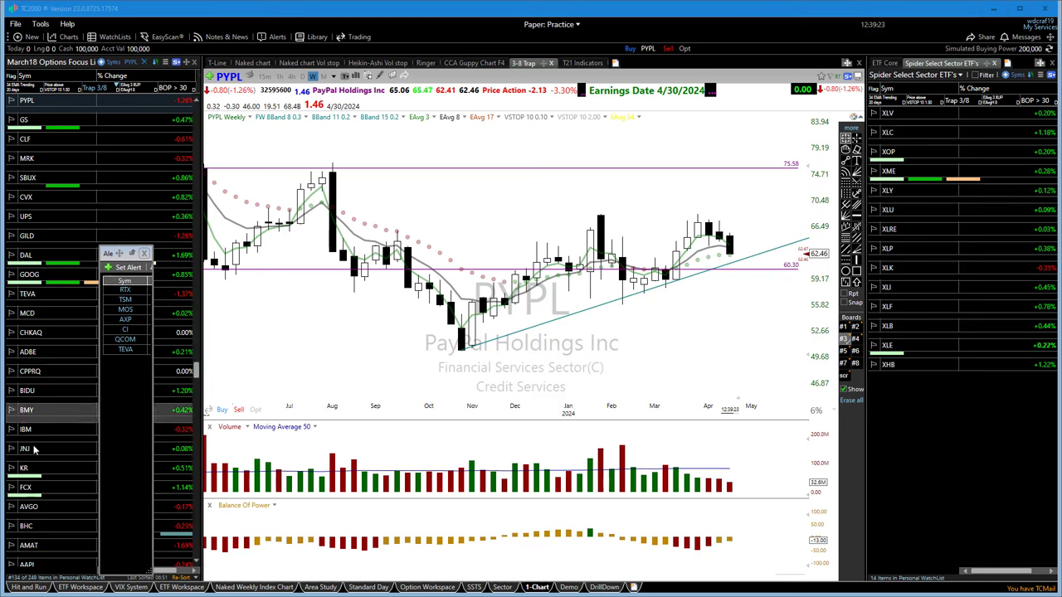
# - Mark PYPL's March rally and the area above its recent highs with red arrows, and clear them
pyautogui.moveTo(662, 279); pyautogui.dragTo(701, 222)
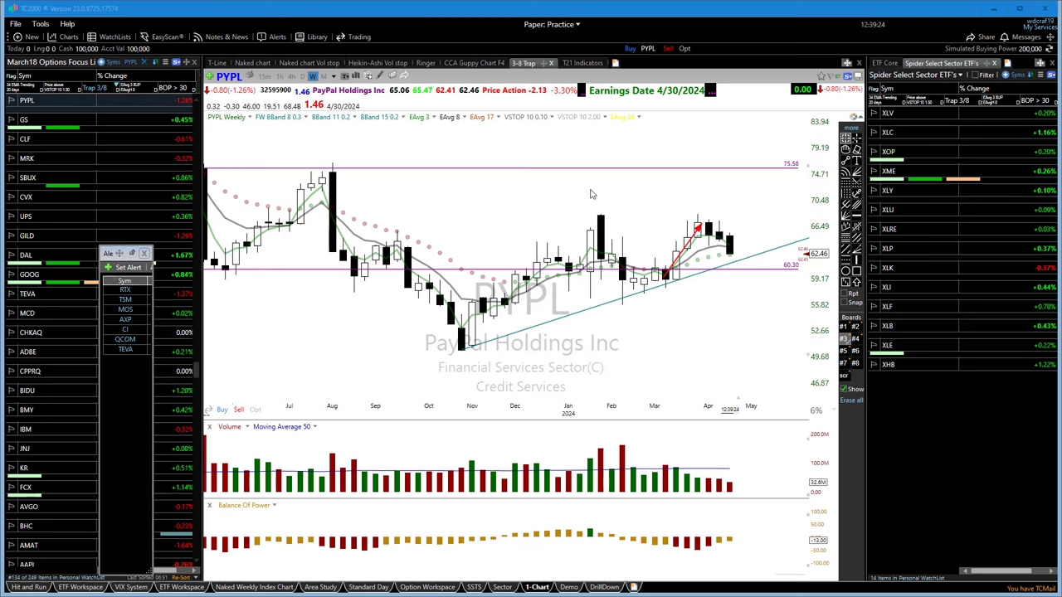
pyautogui.moveTo(569, 193)
pyautogui.mouseDown()
pyautogui.moveTo(711, 202)
pyautogui.moveTo(660, 182)
pyautogui.mouseUp()
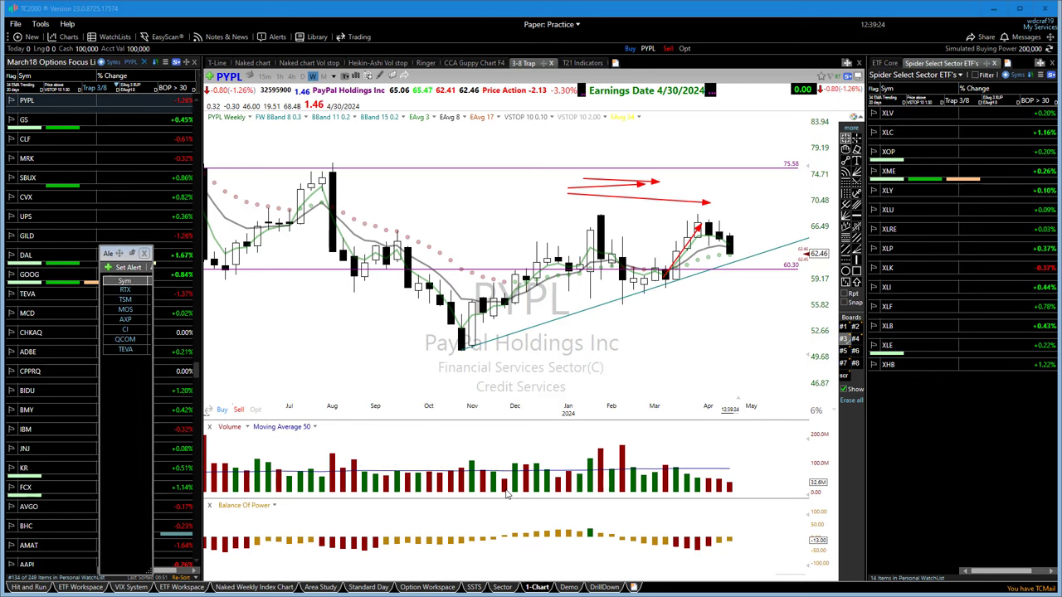
pyautogui.press('Delete')
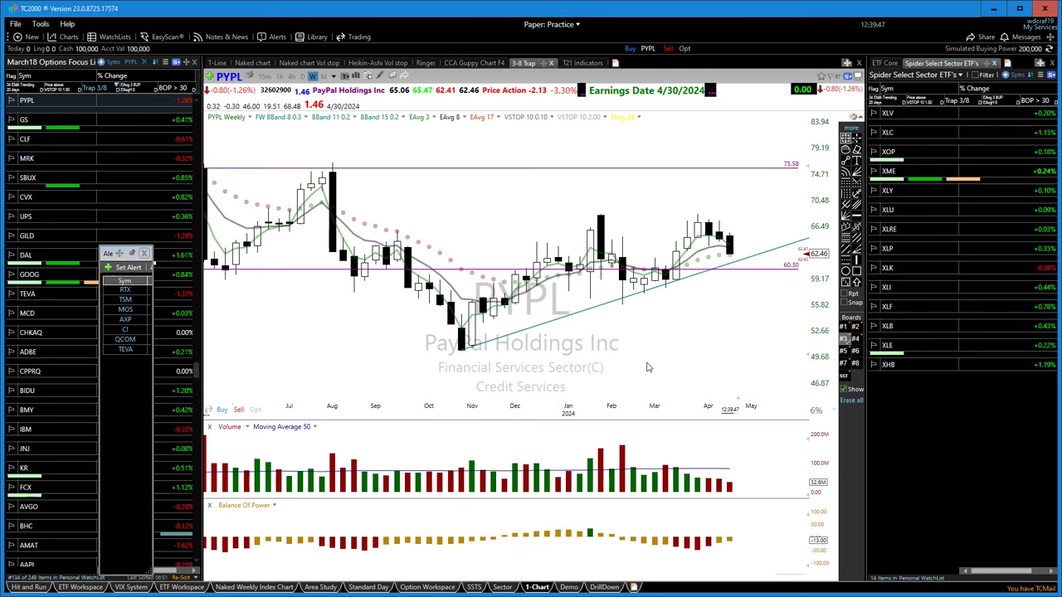
# - Load the MCD chart and switch it to the daily timeframe
pyautogui.write('md')
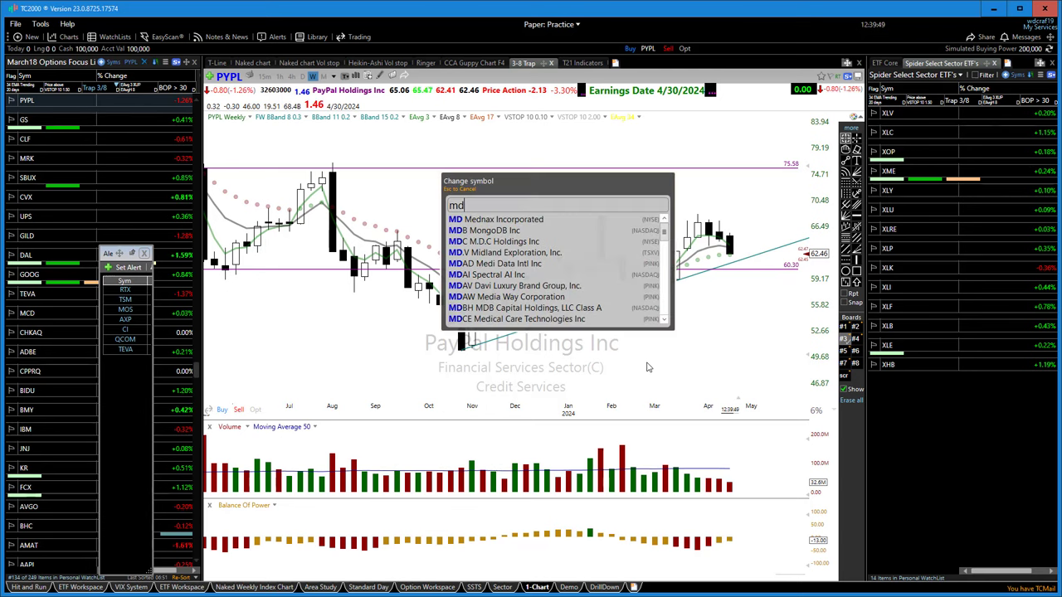
pyautogui.press('BackSpace')
pyautogui.write('cd')
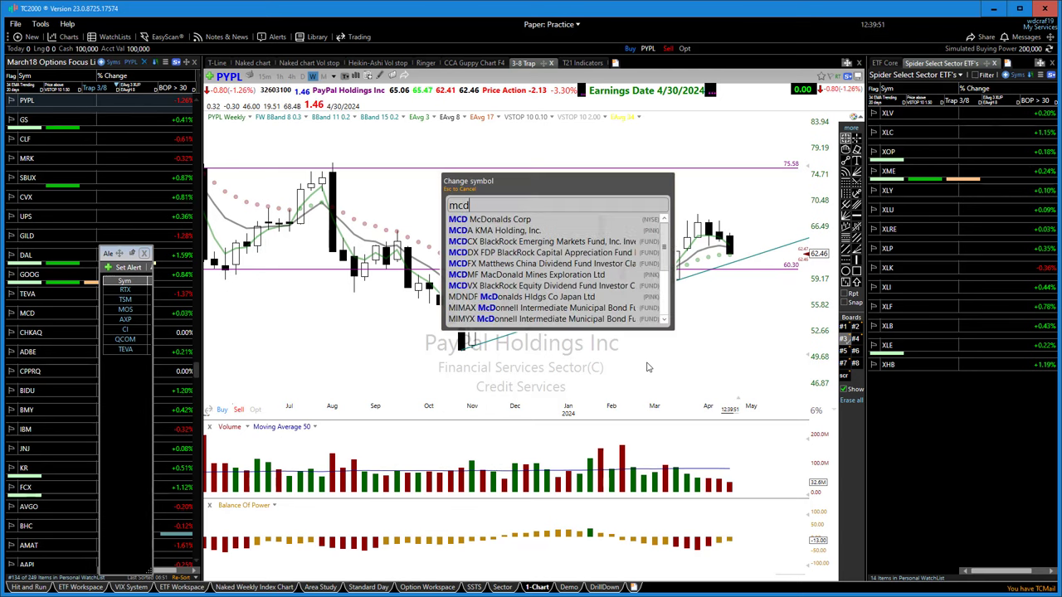
pyautogui.press('Return')
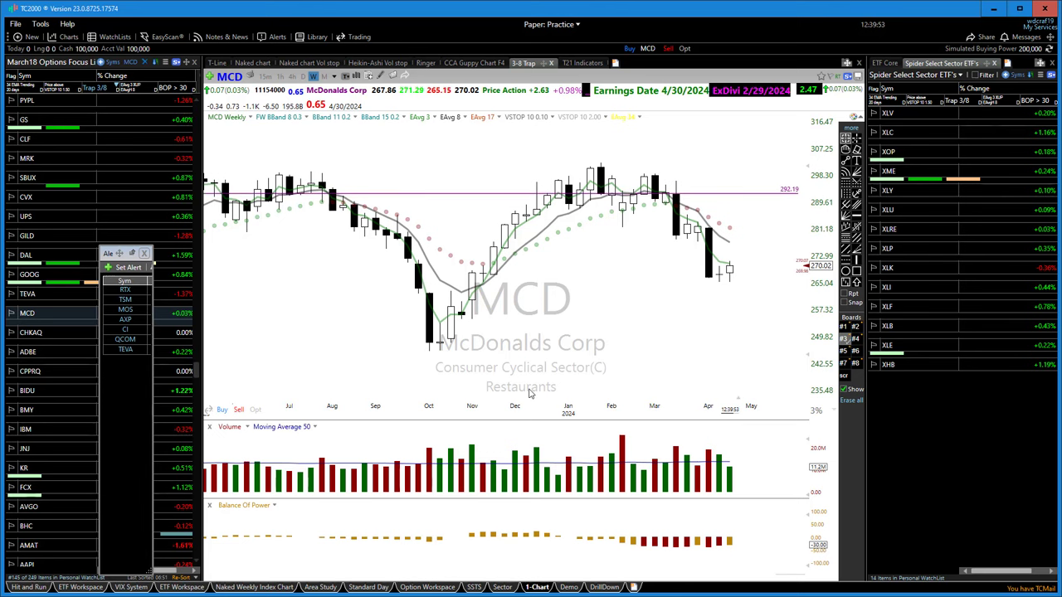
pyautogui.press('d')
# - Show the MCD drawings of board #4 and take the daily chart back to end at 12/22/2023
pyautogui.scroll(-3, 431, 365)
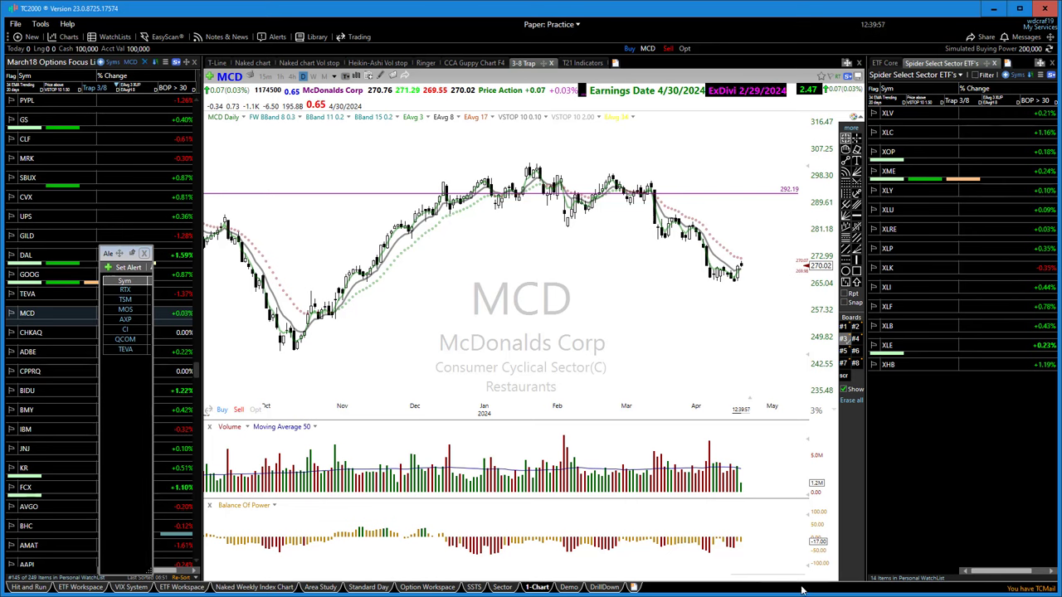
pyautogui.click(855, 340)
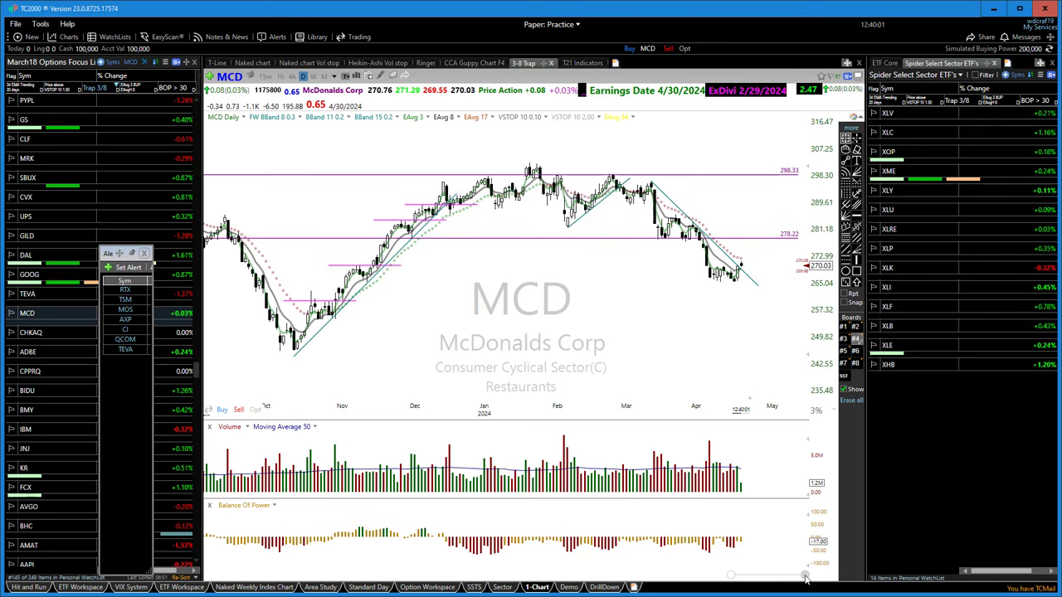
pyautogui.moveTo(797, 576); pyautogui.dragTo(772, 566)
pyautogui.scroll(-2, 771, 566)
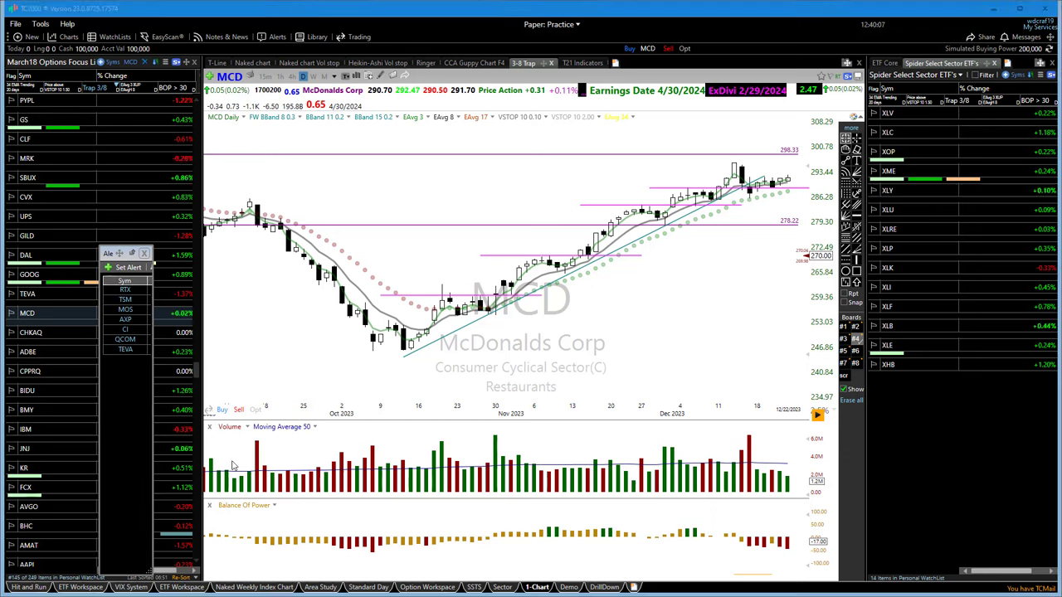
# - Annotate the MCD daily uptrend with red arrows at the early-November pullback, the breakout and along the rising trendline
pyautogui.moveTo(465, 320); pyautogui.dragTo(530, 320)
pyautogui.moveTo(476, 331); pyautogui.dragTo(491, 328)
pyautogui.moveTo(501, 303); pyautogui.dragTo(531, 302)
pyautogui.moveTo(413, 357)
pyautogui.mouseDown()
pyautogui.moveTo(507, 332)
pyautogui.moveTo(767, 196)
pyautogui.moveTo(763, 178)
pyautogui.mouseUp()
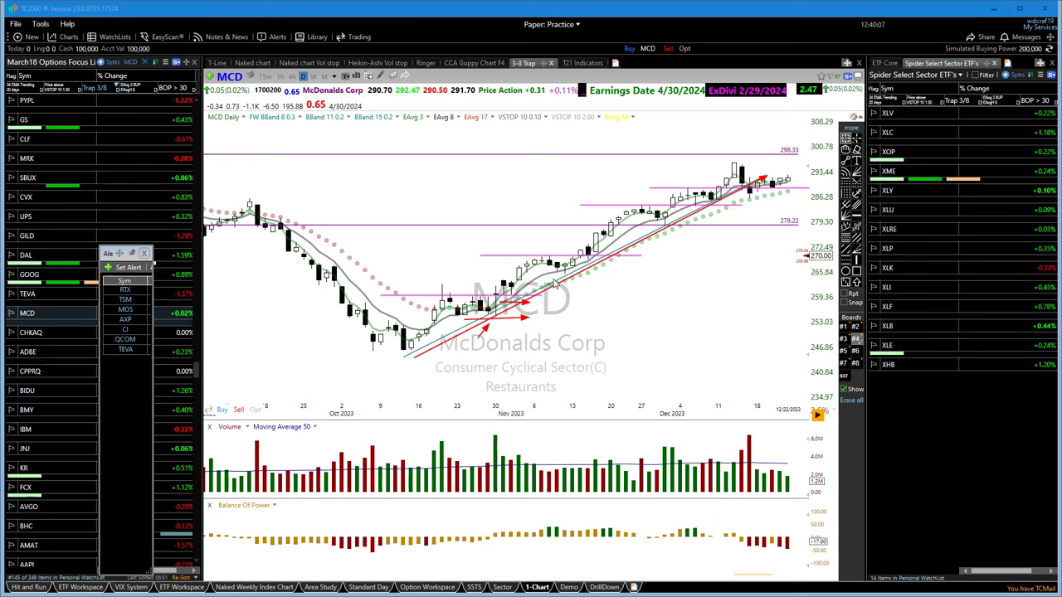
pyautogui.moveTo(547, 282); pyautogui.dragTo(599, 277)
pyautogui.moveTo(297, 207); pyautogui.dragTo(306, 222)
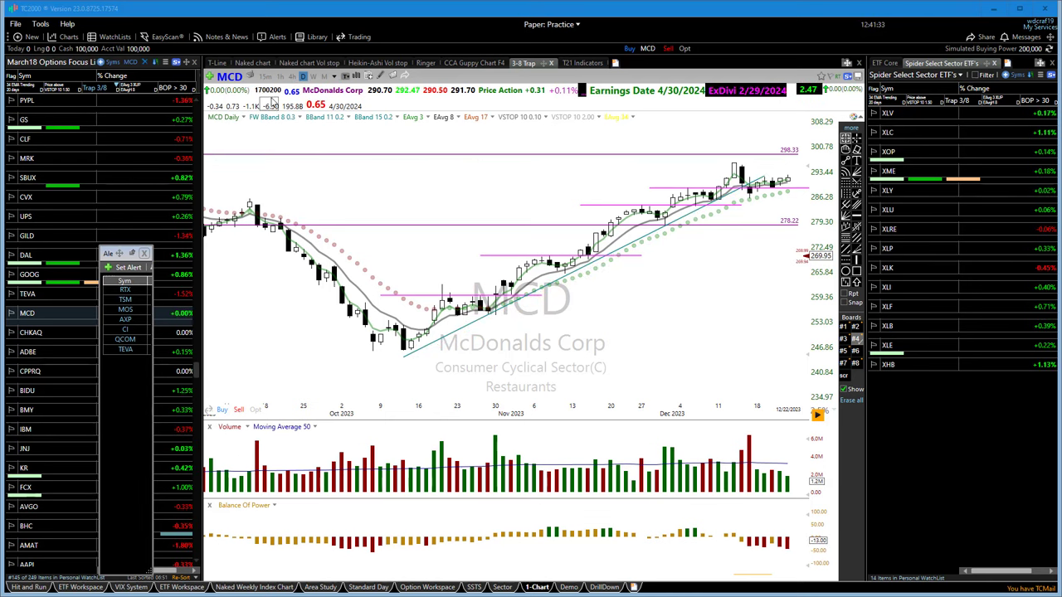
# - Switch the MCD chart to weekly, widen it to several years of history and return it to the current date
pyautogui.click(313, 76)
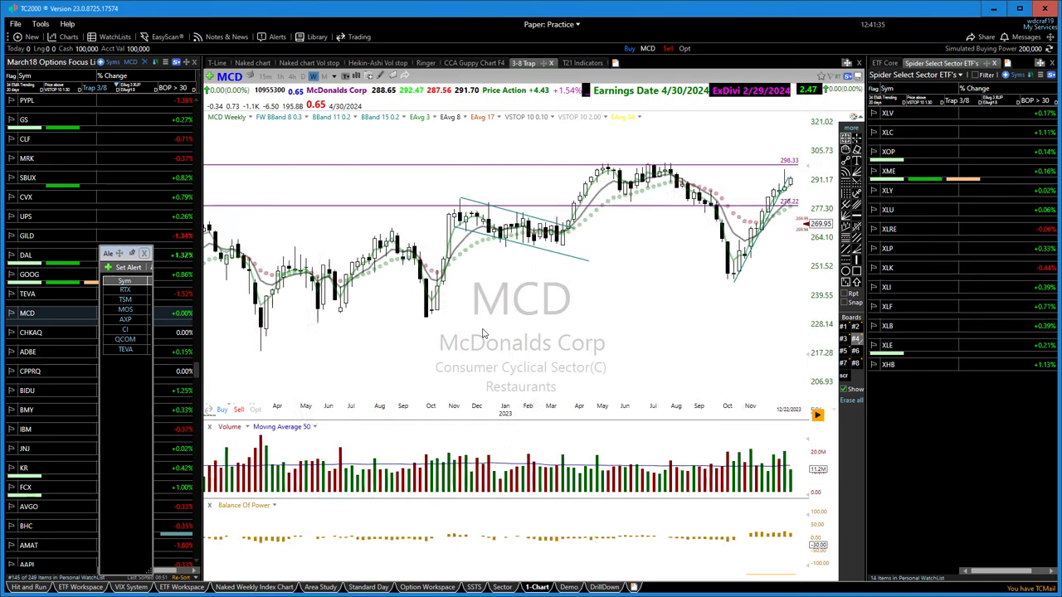
pyautogui.scroll(-3, 483, 333)
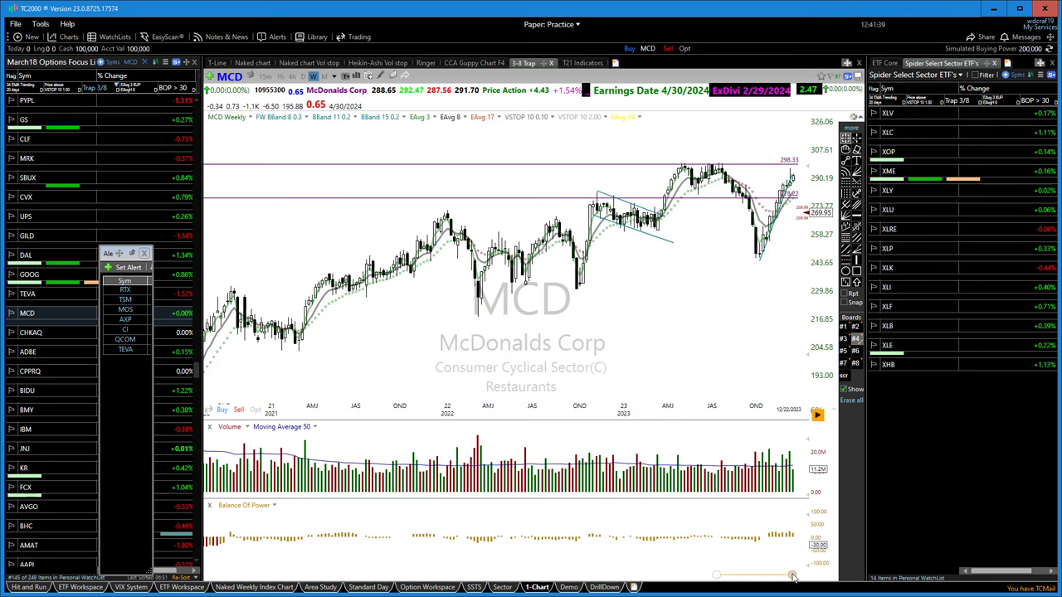
pyautogui.moveTo(793, 575); pyautogui.dragTo(831, 575)
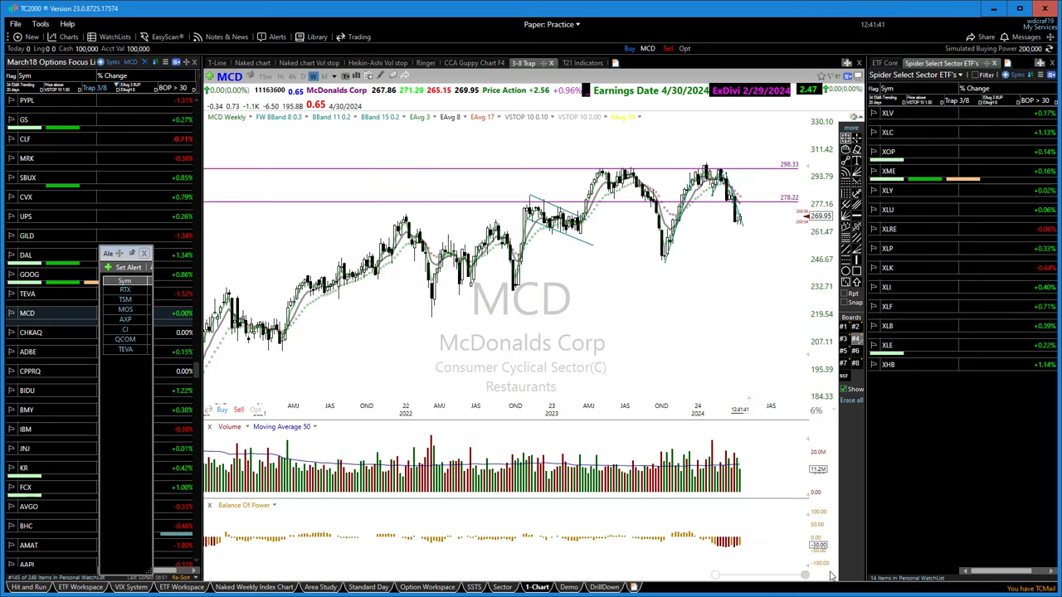
# - Examine the MCD weekly chart from mid-2023 to April 2024 for the October recovery and the recent decline
pyautogui.scroll(3, 583, 341)
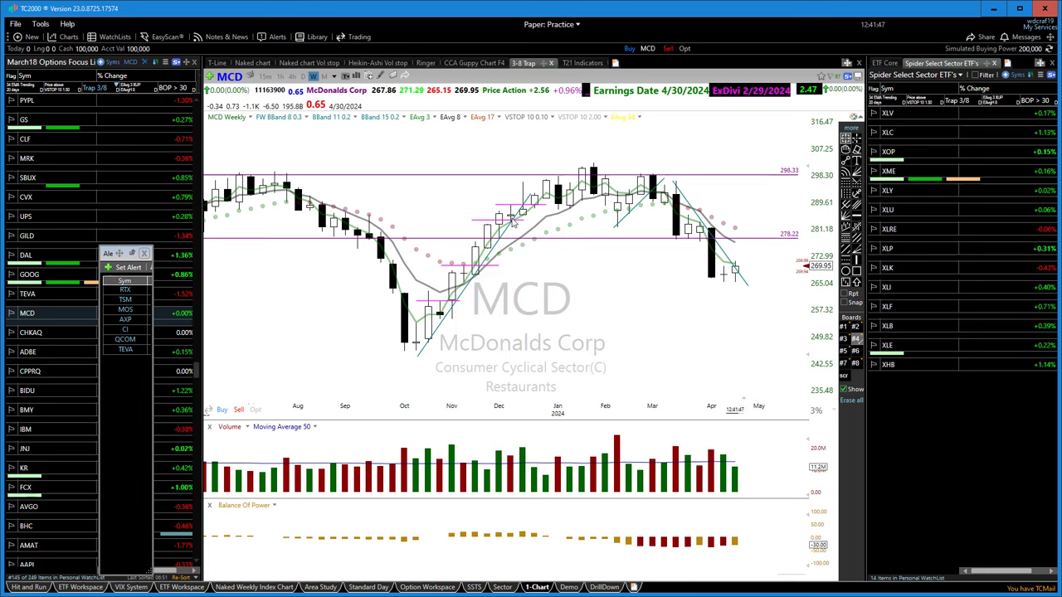
pyautogui.rightClick(425, 336)
pyautogui.click(660, 373)
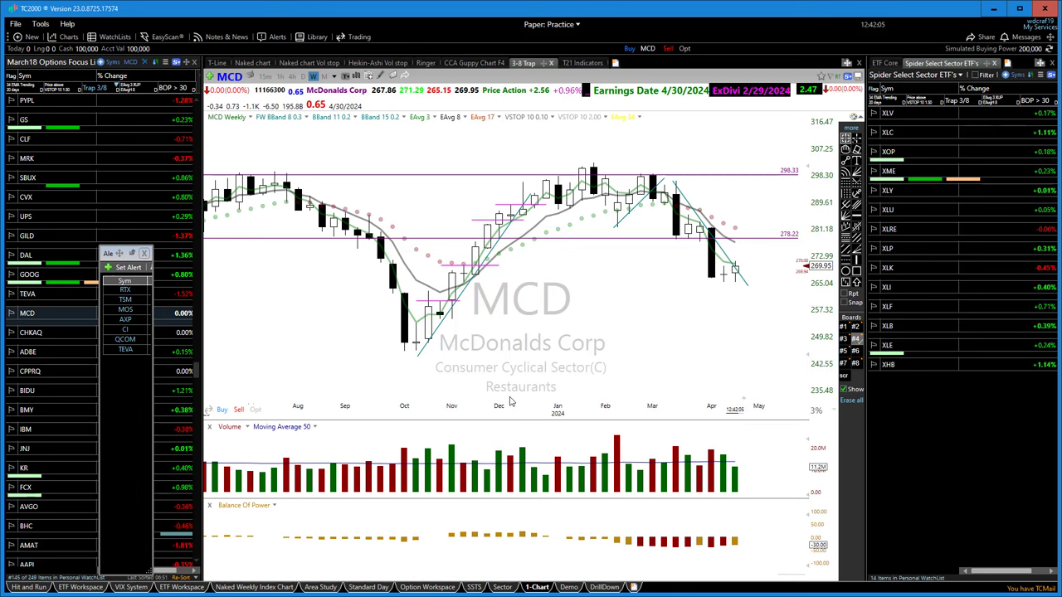
pyautogui.moveTo(515, 408)
pyautogui.mouseDown()
pyautogui.moveTo(475, 406)
pyautogui.moveTo(507, 408)
pyautogui.mouseUp()
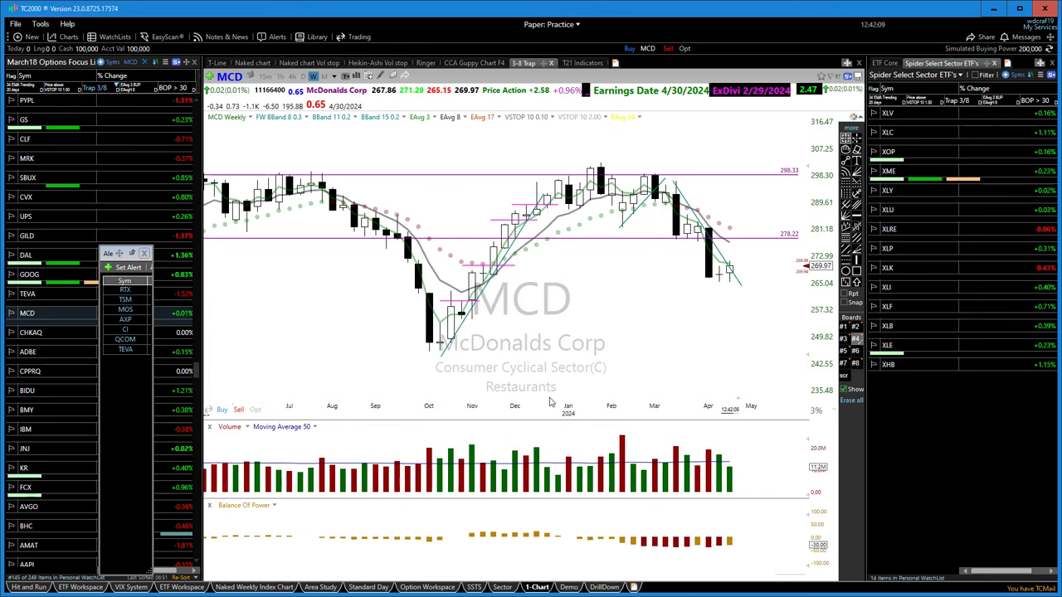
# - Load the QQQ weekly chart and switch it to the drawings of board #3
pyautogui.write('QQQ')
pyautogui.press('Return')
pyautogui.scroll(2, 518, 395)
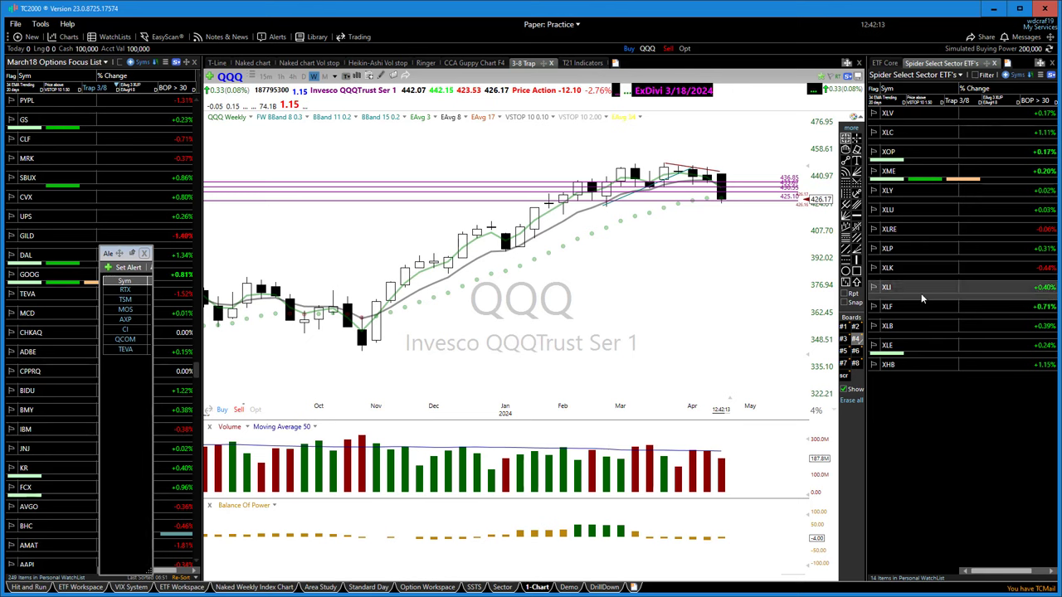
pyautogui.click(843, 339)
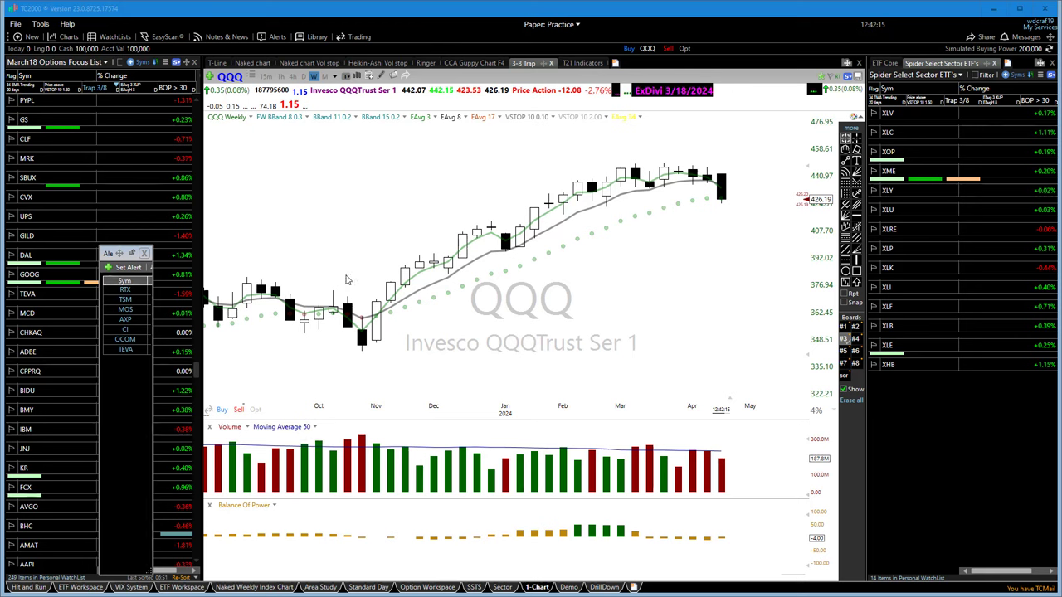
# - Mark the QQQ late-2023 consolidation and pullback levels with red horizontal arrows, and clear the arrows
pyautogui.moveTo(401, 274)
pyautogui.mouseDown()
pyautogui.moveTo(499, 281)
pyautogui.moveTo(467, 265)
pyautogui.moveTo(486, 264)
pyautogui.mouseUp()
pyautogui.moveTo(407, 282); pyautogui.dragTo(469, 283)
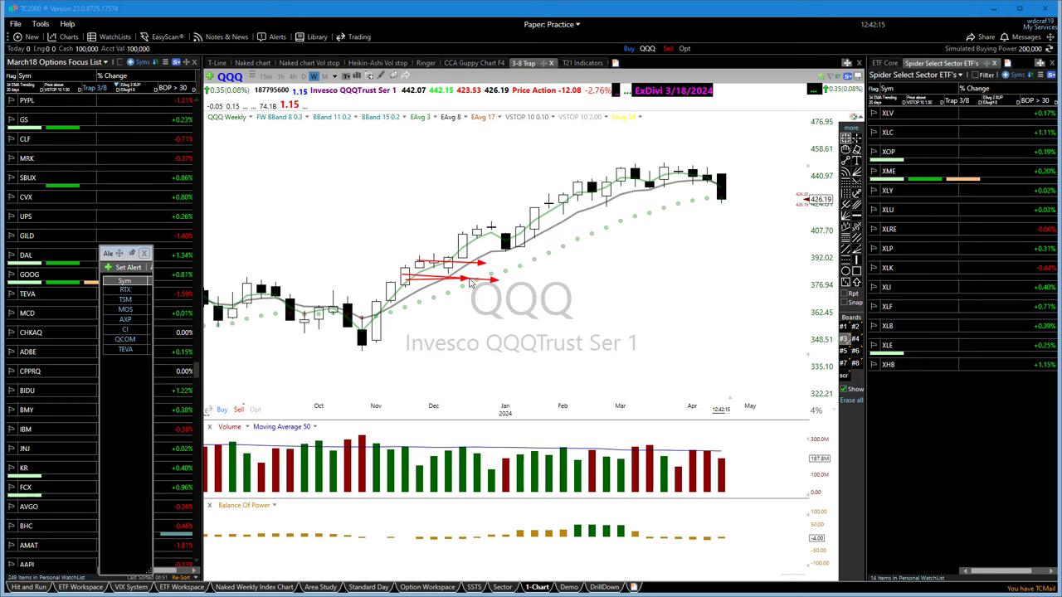
pyautogui.moveTo(495, 256); pyautogui.dragTo(555, 263)
pyautogui.press('Delete')
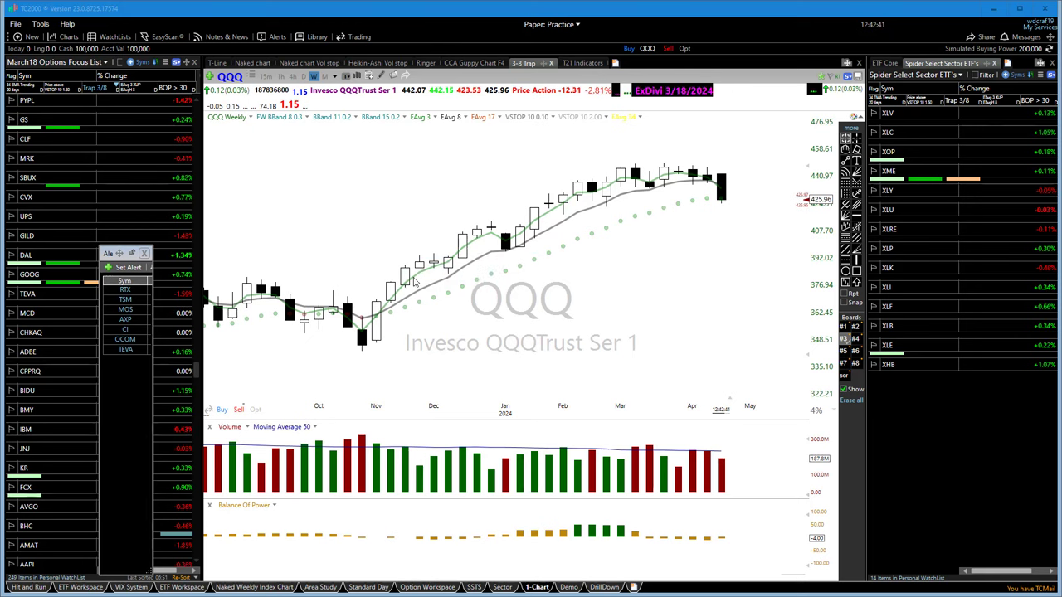
# - Widen the QQQ weekly chart to early 2023 and mark the April–May 2023 consolidation with temporary arrows
pyautogui.scroll(-2, 535, 295)
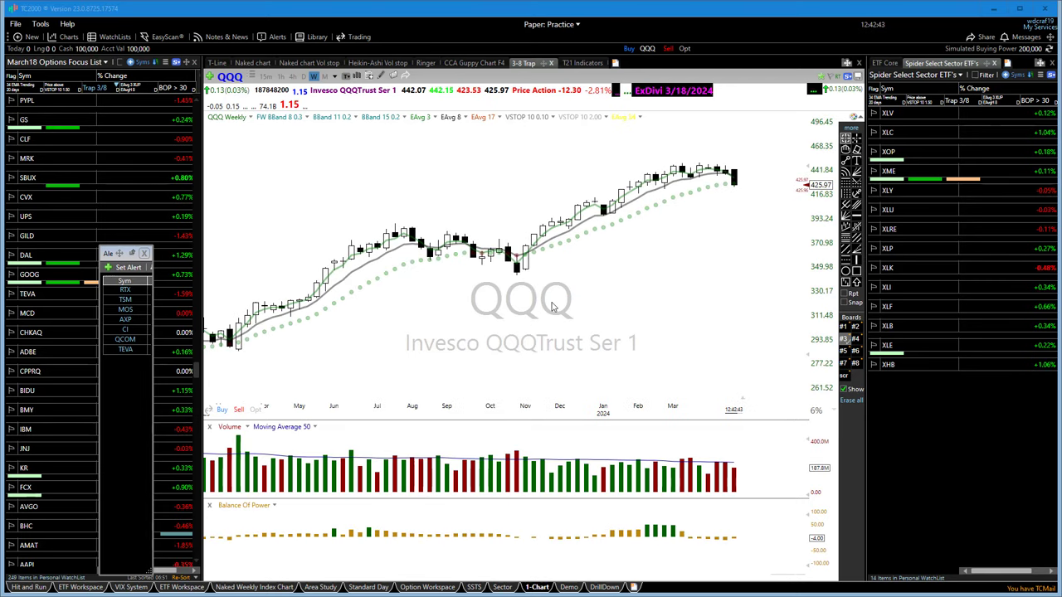
pyautogui.scroll(-1, 546, 313)
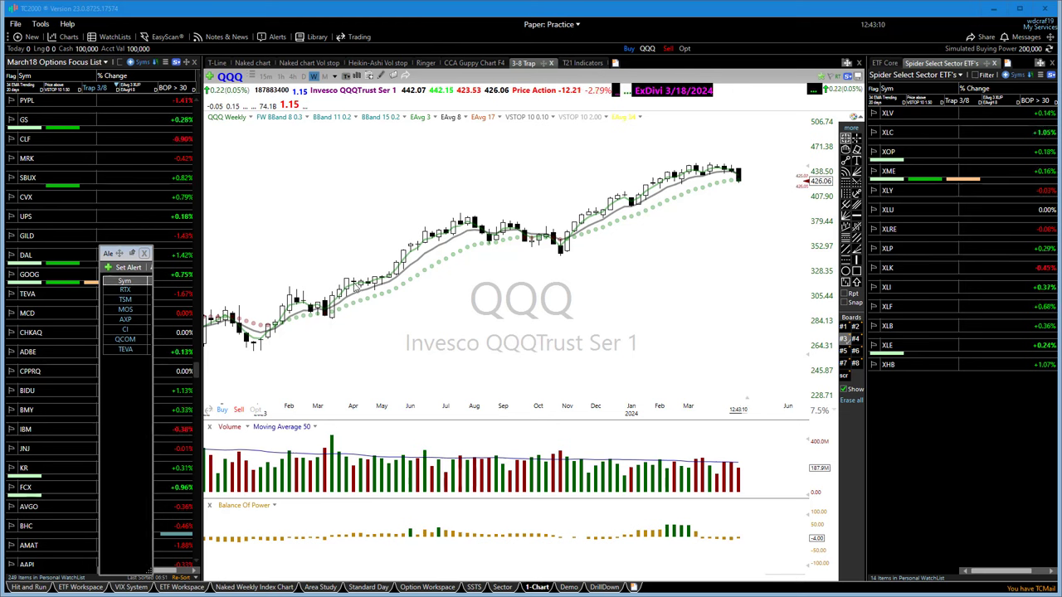
pyautogui.moveTo(346, 282); pyautogui.dragTo(407, 280)
pyautogui.moveTo(346, 296); pyautogui.dragTo(412, 290)
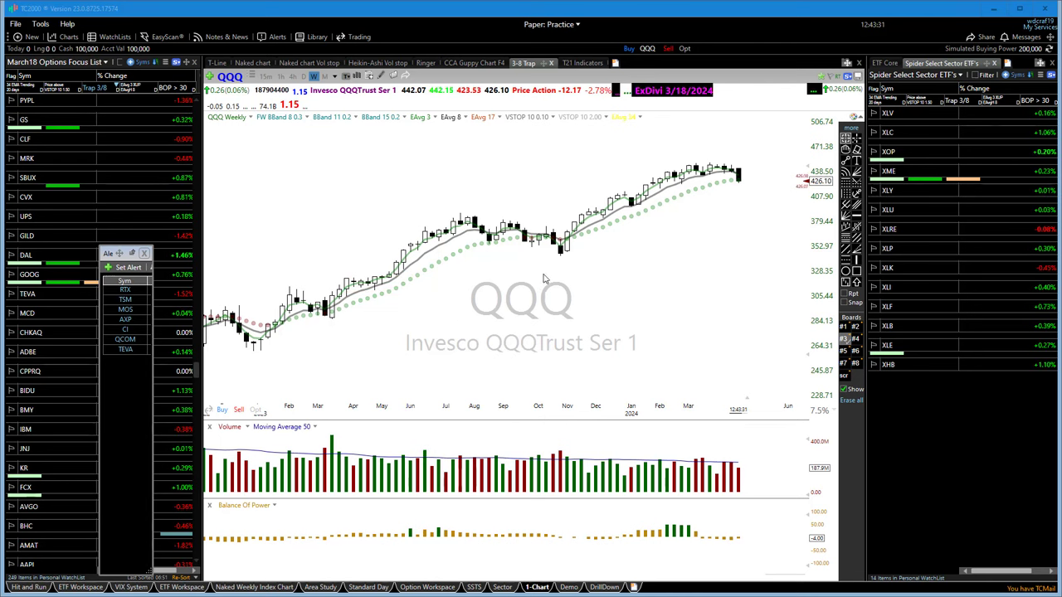
pyautogui.scroll(-2, 494, 357)
pyautogui.scroll(2, 487, 359)
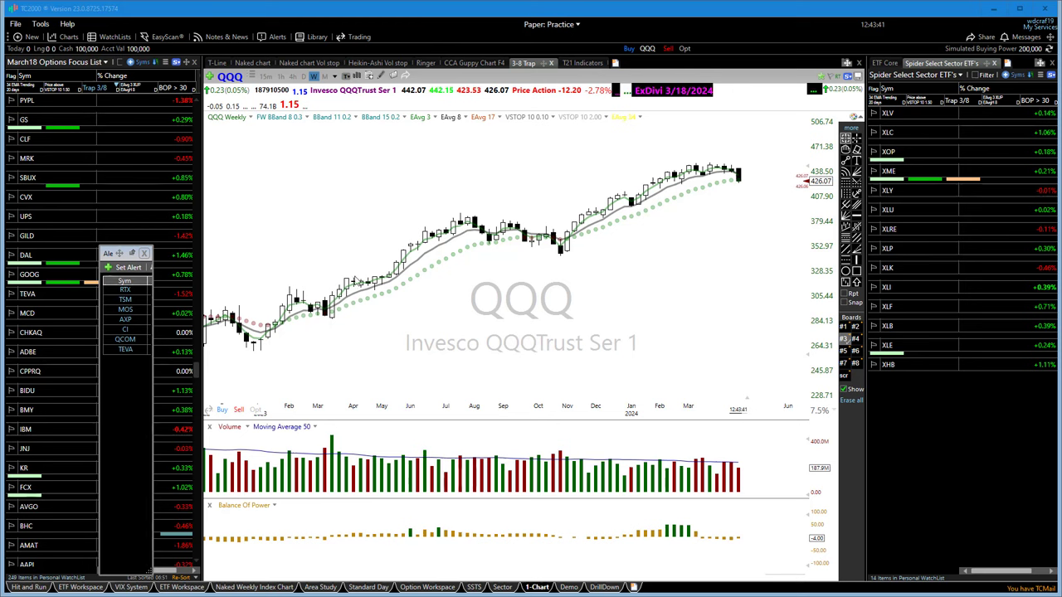
# - Annotate the QQQ levels of May, August and December 2023 and the rise into 2024 with red arrows, and clear them
pyautogui.moveTo(347, 276); pyautogui.dragTo(426, 276)
pyautogui.moveTo(395, 266); pyautogui.dragTo(394, 426)
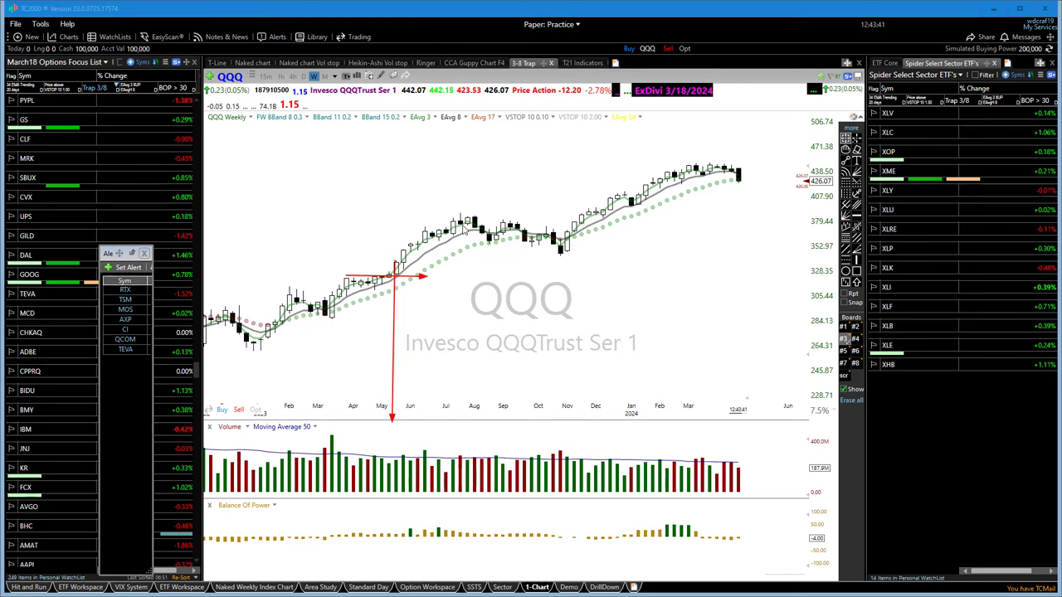
pyautogui.moveTo(450, 227)
pyautogui.mouseDown()
pyautogui.moveTo(480, 229)
pyautogui.moveTo(486, 255)
pyautogui.moveTo(481, 406)
pyautogui.mouseUp()
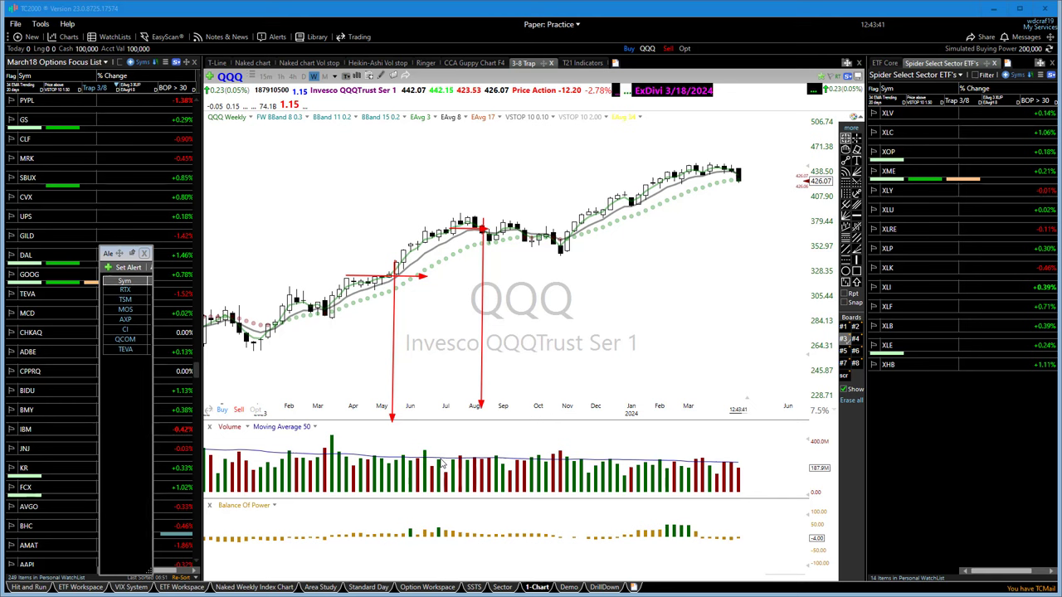
pyautogui.moveTo(584, 209)
pyautogui.mouseDown()
pyautogui.moveTo(635, 212)
pyautogui.moveTo(609, 259)
pyautogui.moveTo(610, 423)
pyautogui.mouseUp()
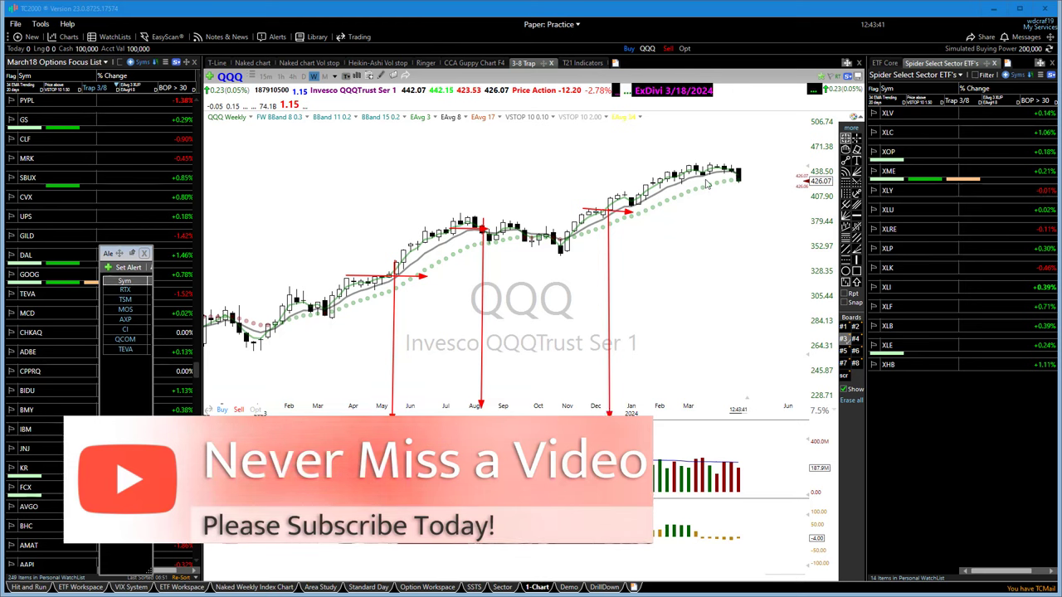
pyautogui.moveTo(621, 212); pyautogui.dragTo(756, 168)
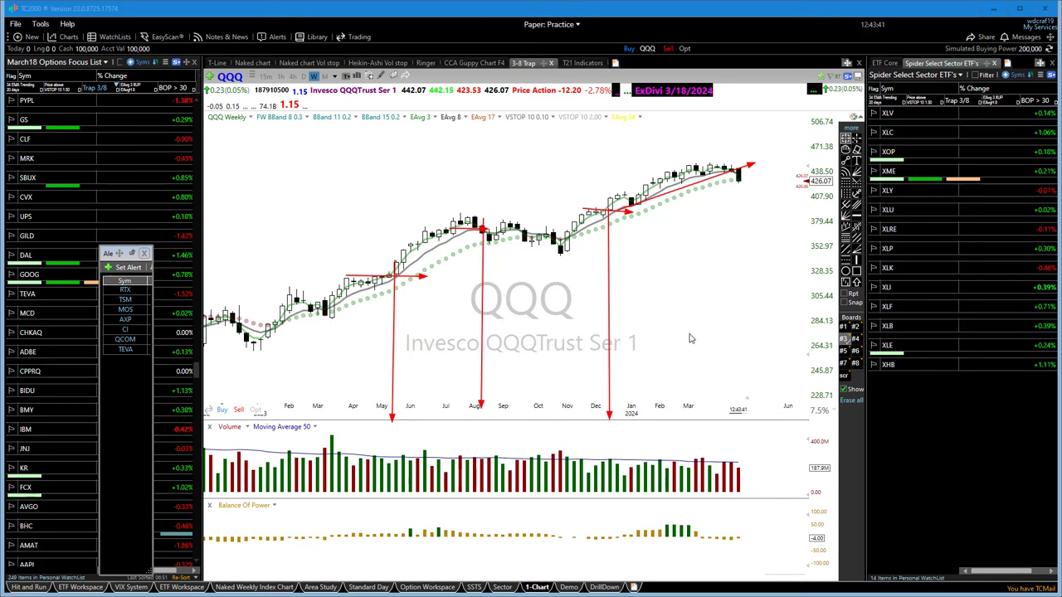
pyautogui.press('Delete')
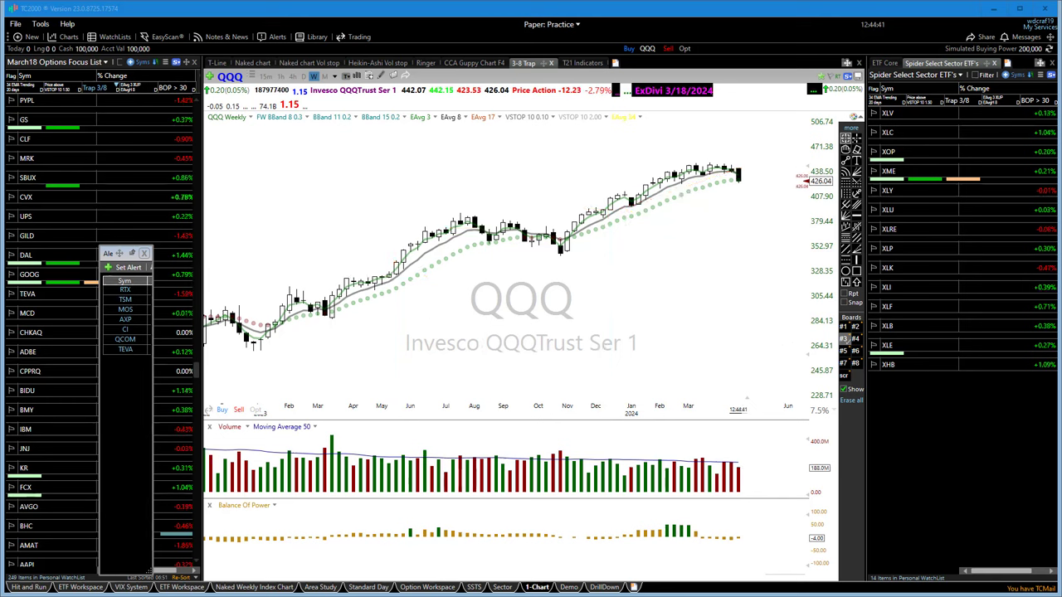
# - Switch to thinkorswim paperMoney and open the PYPL option chain at the 17 JAN 25 expiration
pyautogui.hotkey('alt', 'Tab')
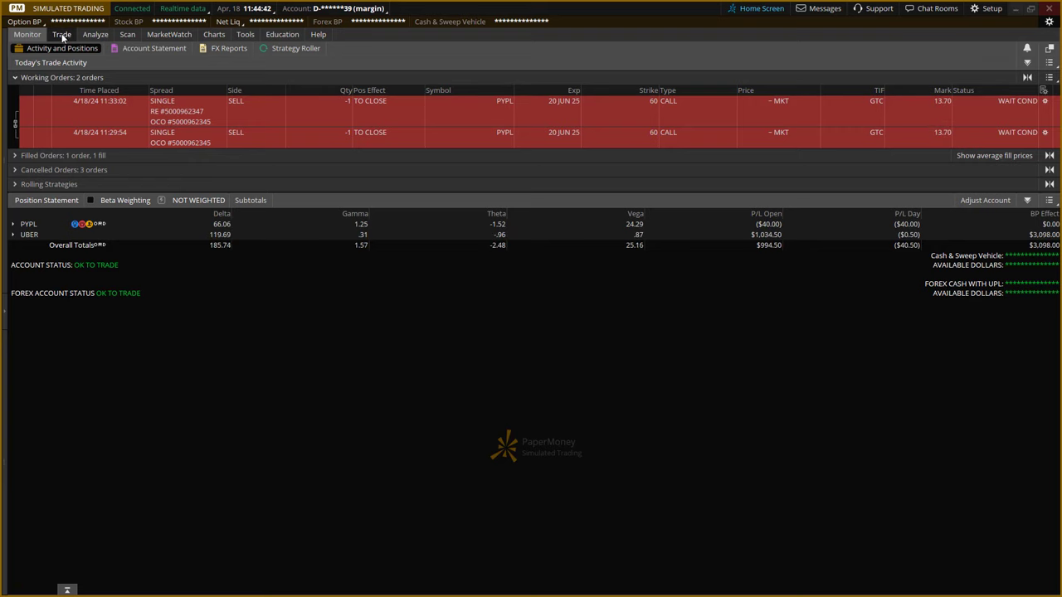
pyautogui.click(62, 36)
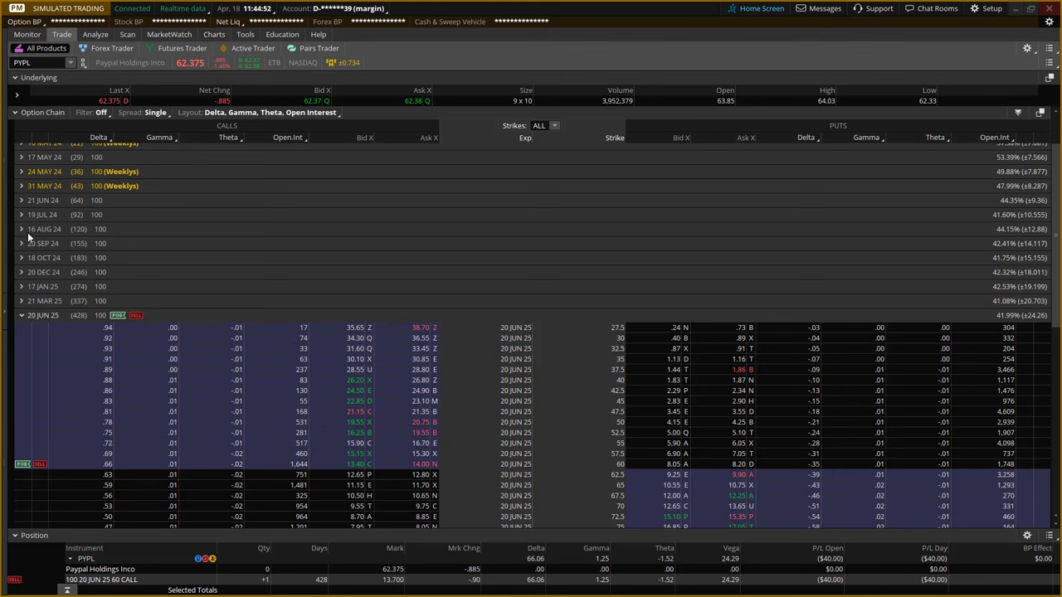
pyautogui.click(37, 286)
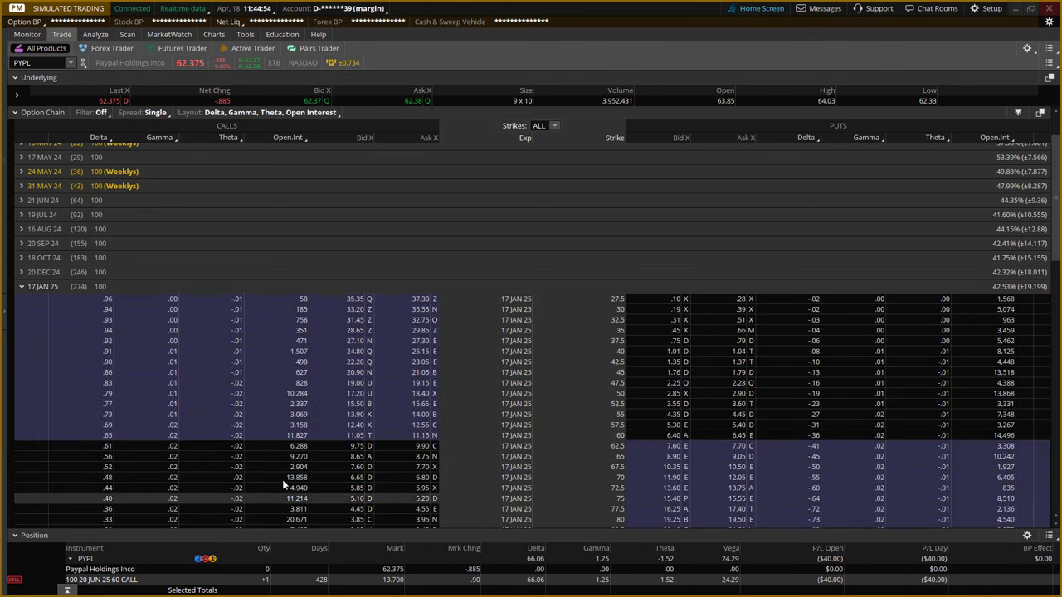
# - Compare the open interest and bid-ask prices of the PYPL 18 OCT 24, 17 JAN 25 and 20 JUN 25 expirations
pyautogui.click(46, 261)
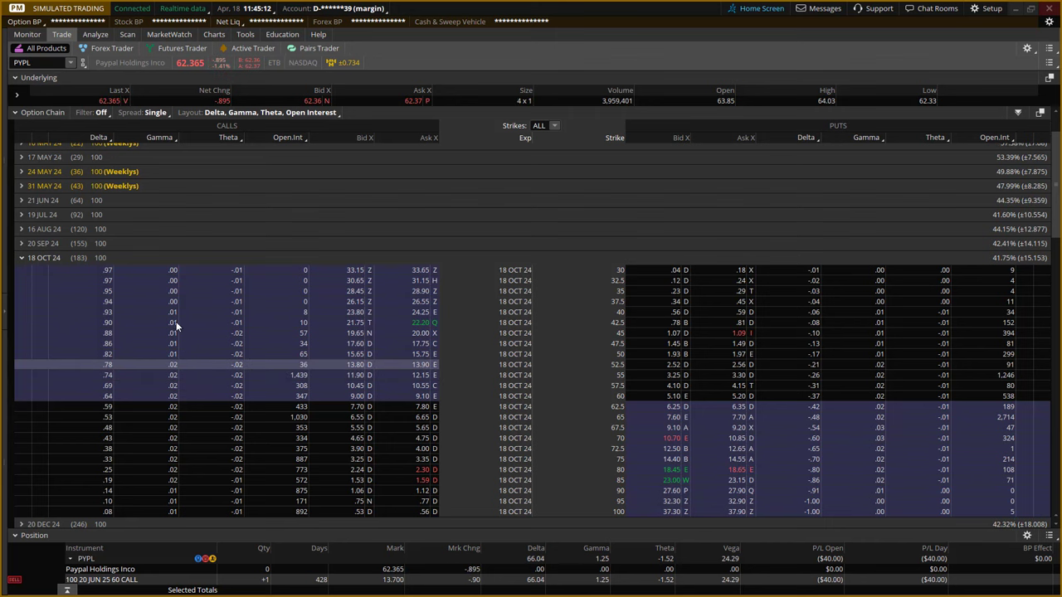
pyautogui.click(21, 258)
pyautogui.click(33, 286)
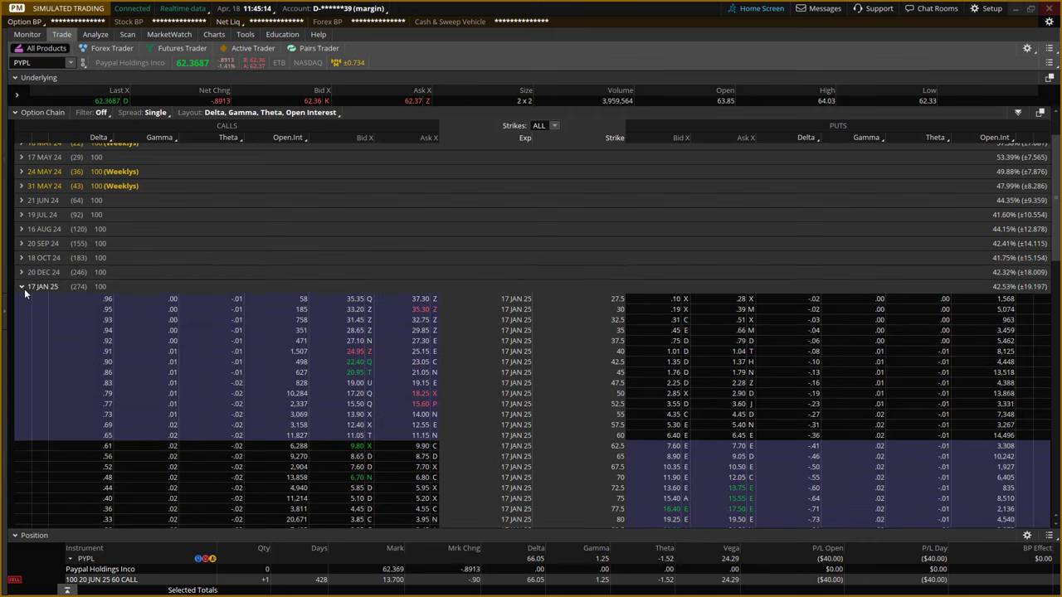
pyautogui.click(24, 288)
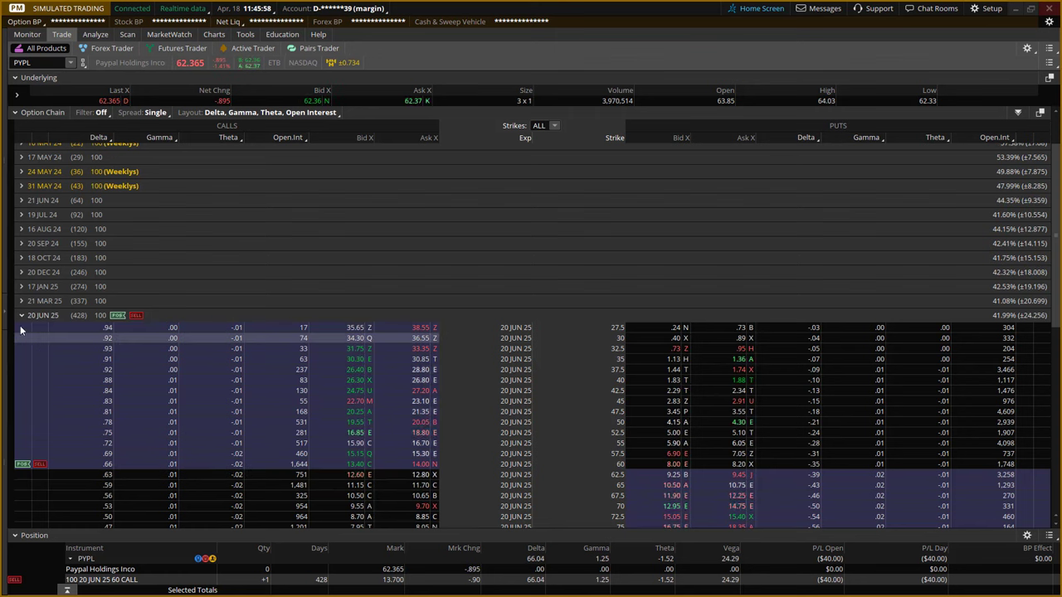
pyautogui.click(48, 288)
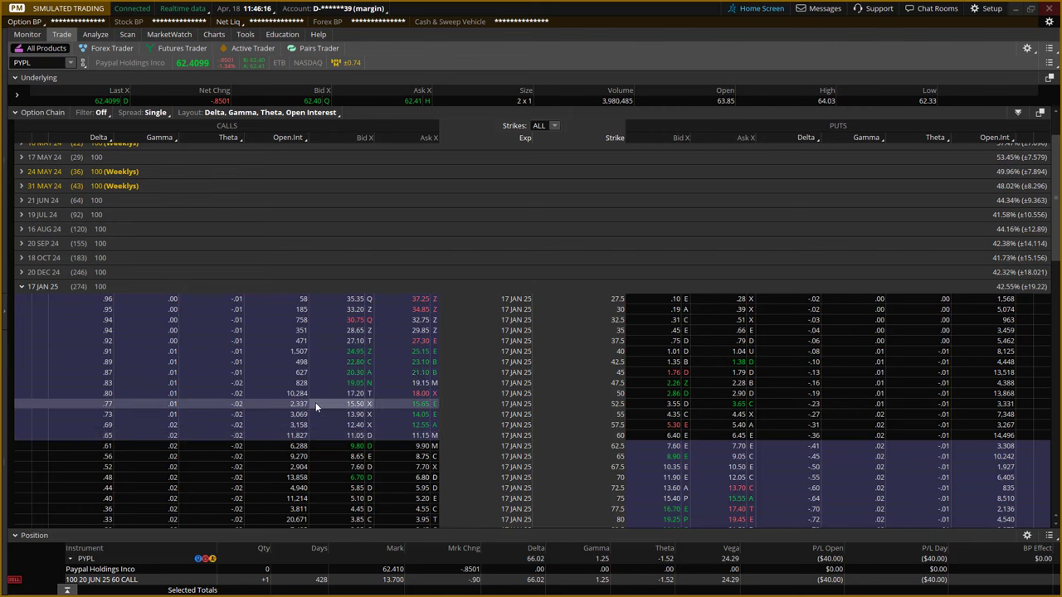
pyautogui.click(21, 287)
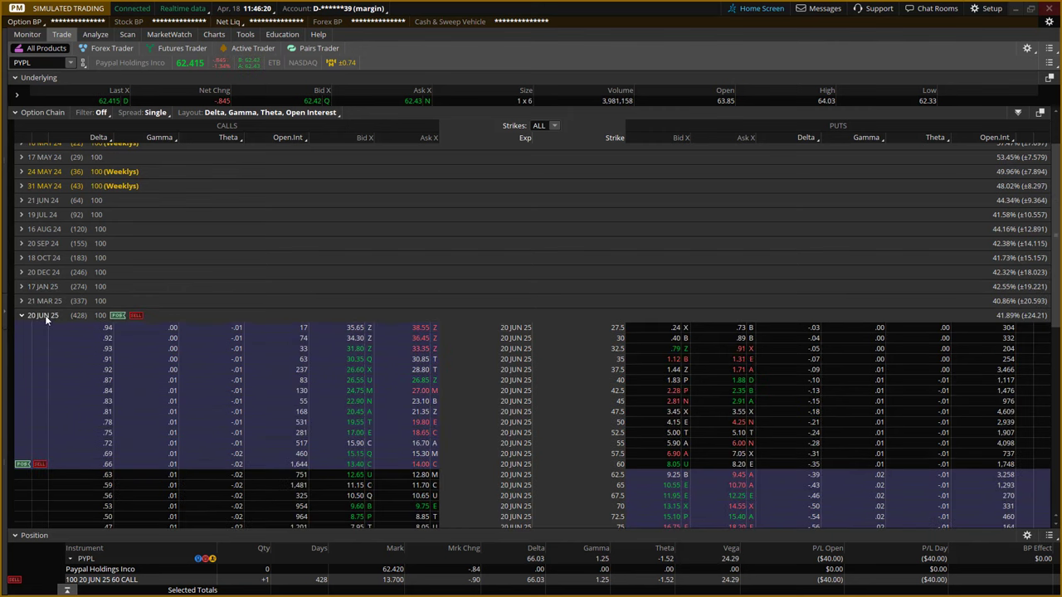
pyautogui.click(43, 287)
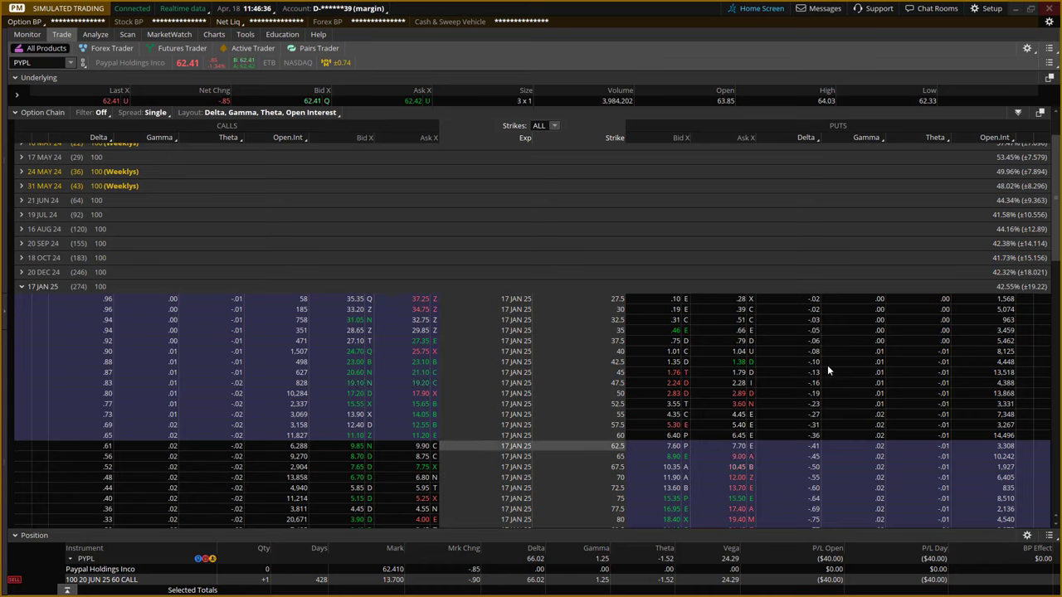
# - Switch back to TC2000 and review the QQQ weekly chart from spring 2023 onward
pyautogui.click(1015, 8)
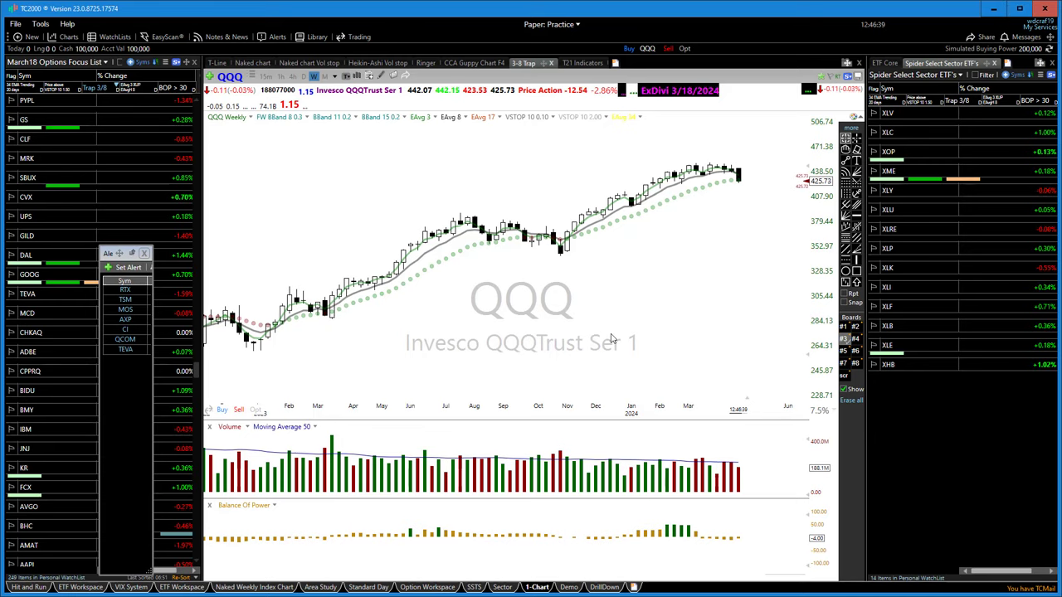
pyautogui.scroll(3, 611, 338)
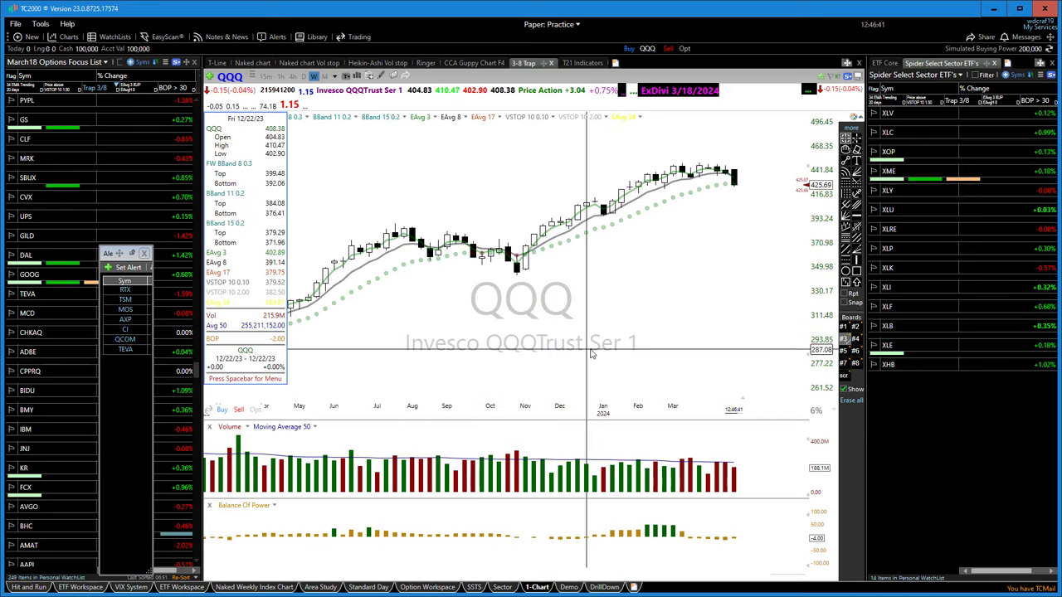
pyautogui.click(591, 353)
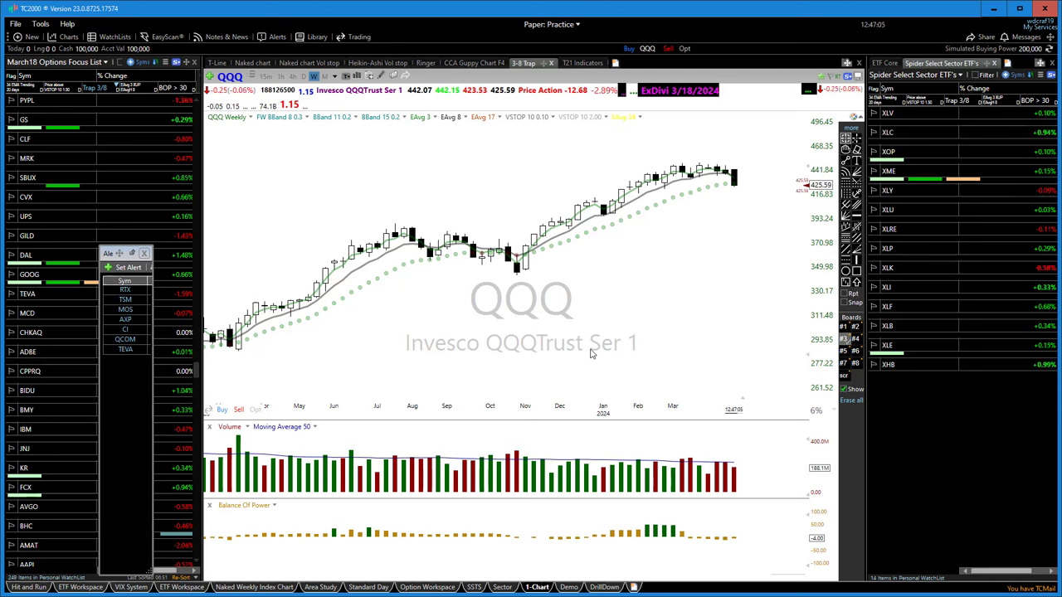
# - Load the PYPL weekly chart, covering the period from mid-2023 to April 2024
pyautogui.write('p')
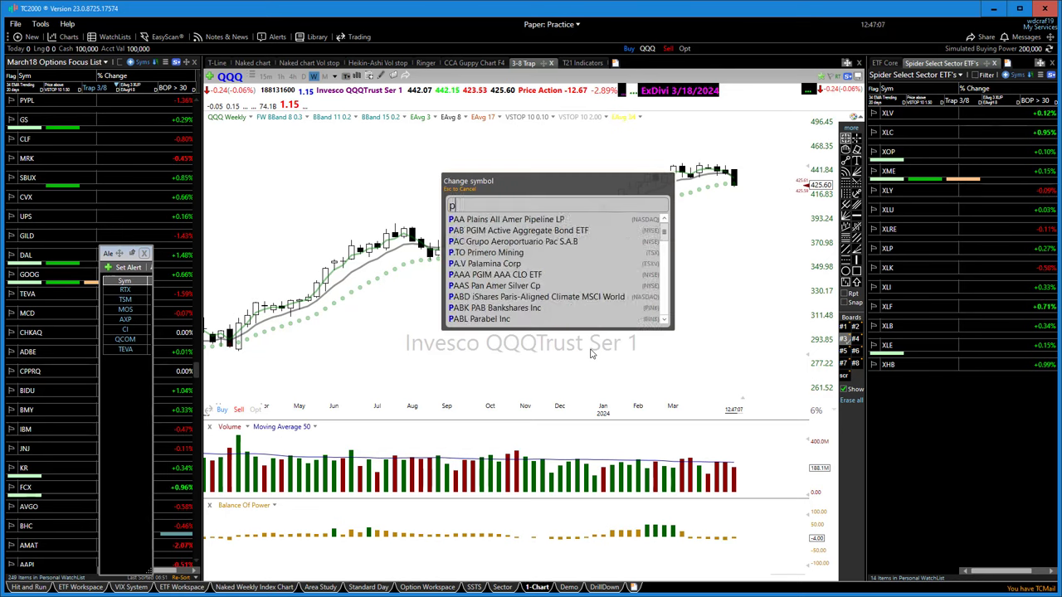
pyautogui.write('ypl')
pyautogui.press('Return')
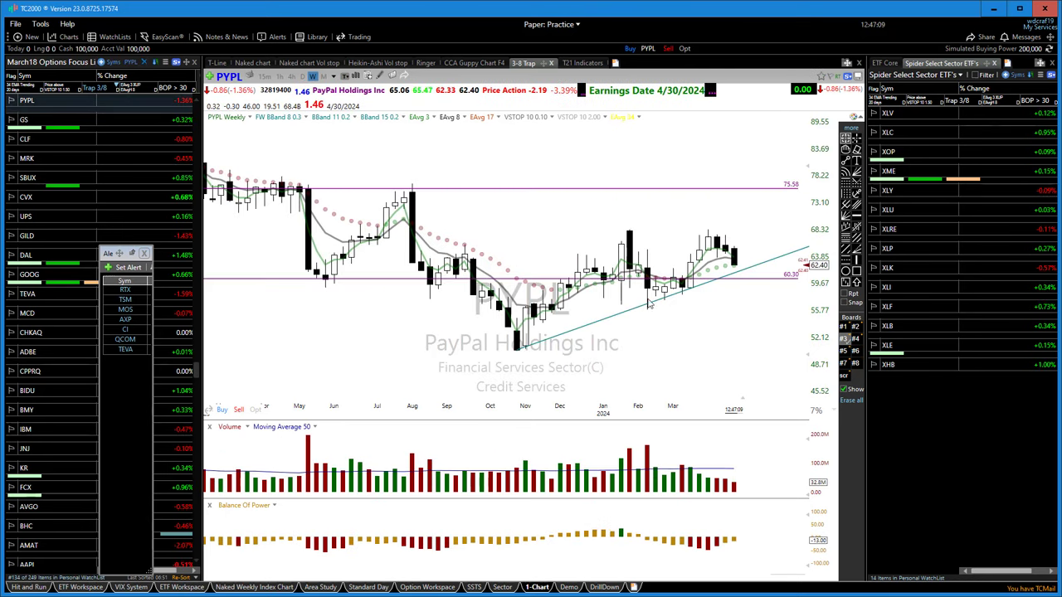
pyautogui.scroll(2, 744, 269)
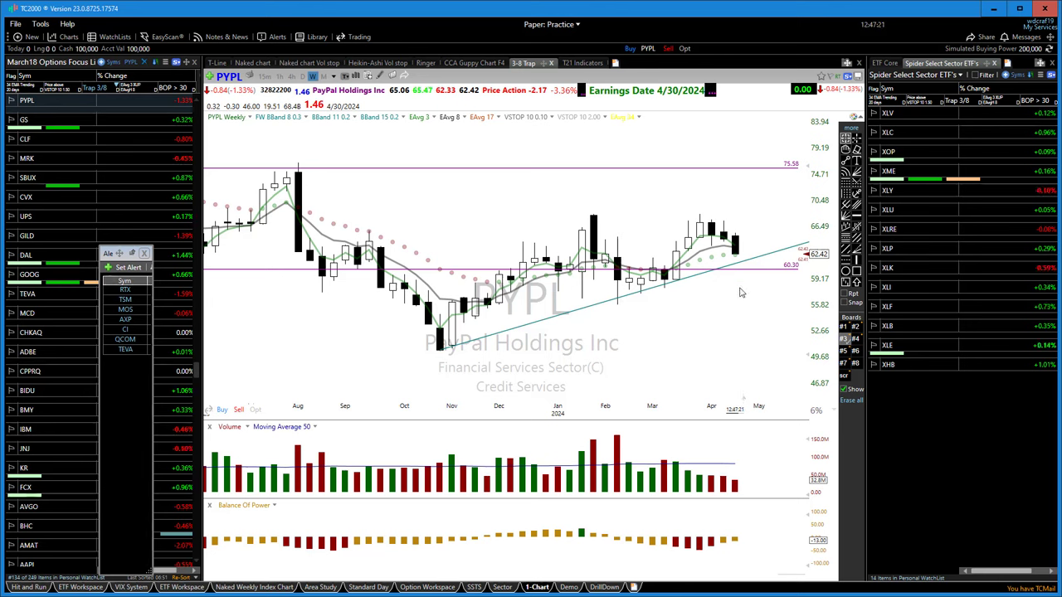
# - Point out the latest PYPL weekly candle and the rising trendline below it with temporary arrows
pyautogui.moveTo(759, 262)
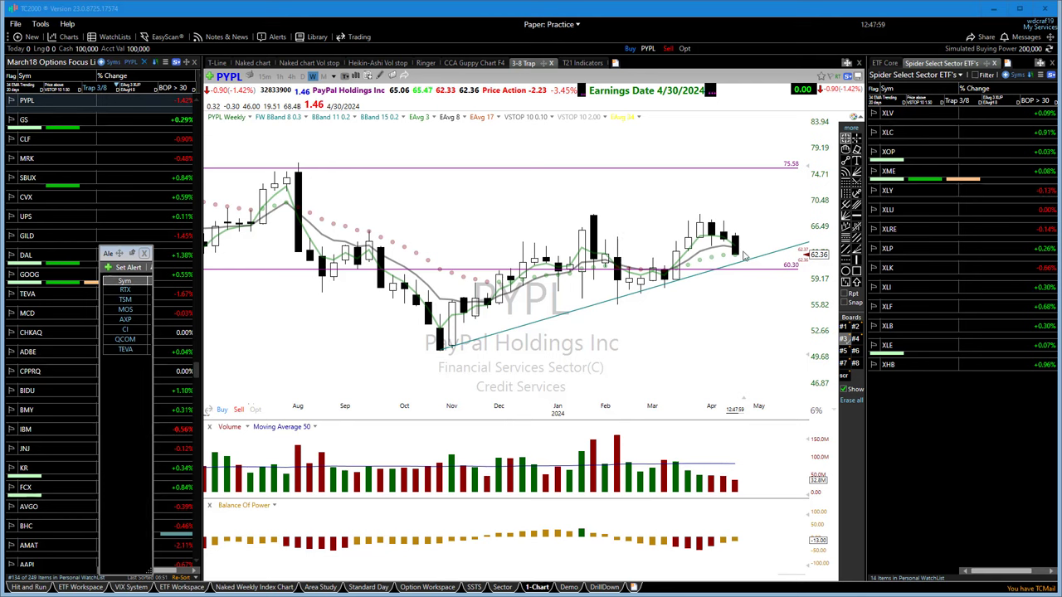
pyautogui.moveTo(750, 250); pyautogui.dragTo(754, 239)
pyautogui.moveTo(792, 334)
pyautogui.mouseDown()
pyautogui.moveTo(747, 262)
pyautogui.moveTo(794, 334)
pyautogui.moveTo(756, 264)
pyautogui.mouseUp()
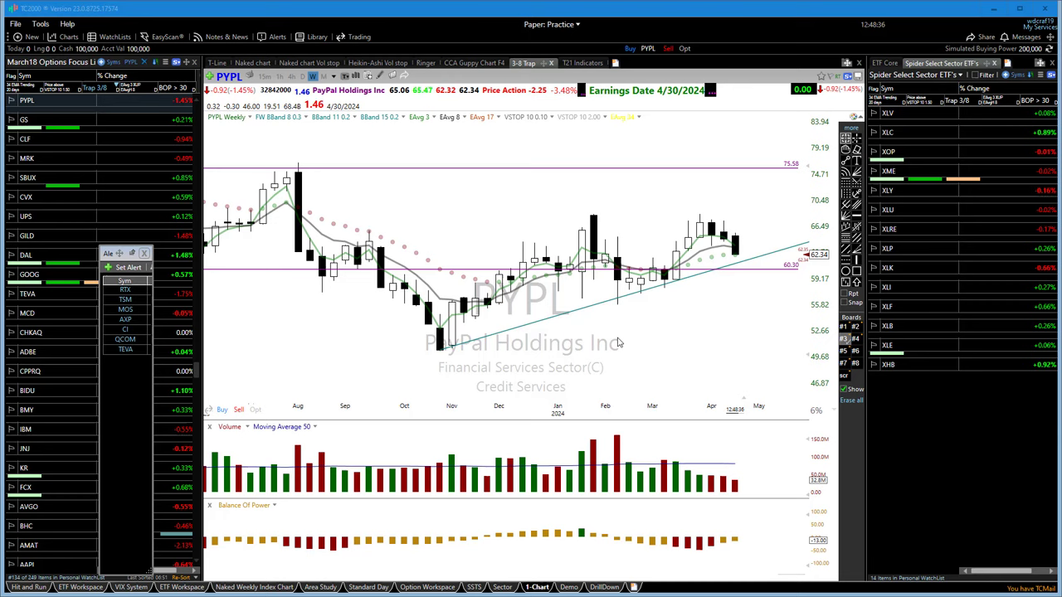
# - Load the WMT weekly chart
pyautogui.scroll(-2, 694, 281)
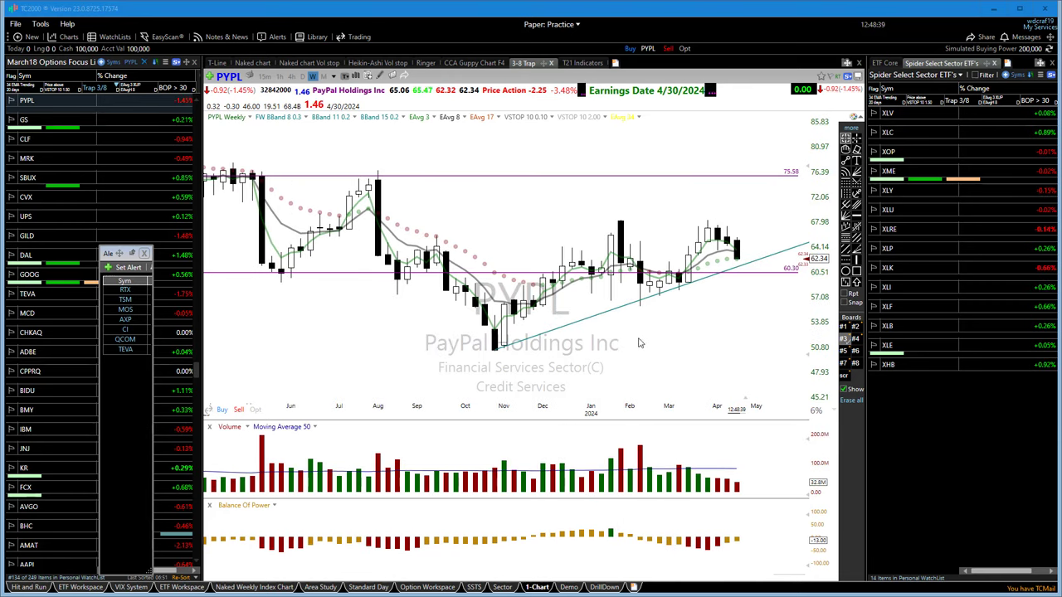
pyautogui.click(668, 363)
pyautogui.write('wmt')
pyautogui.press('Return')
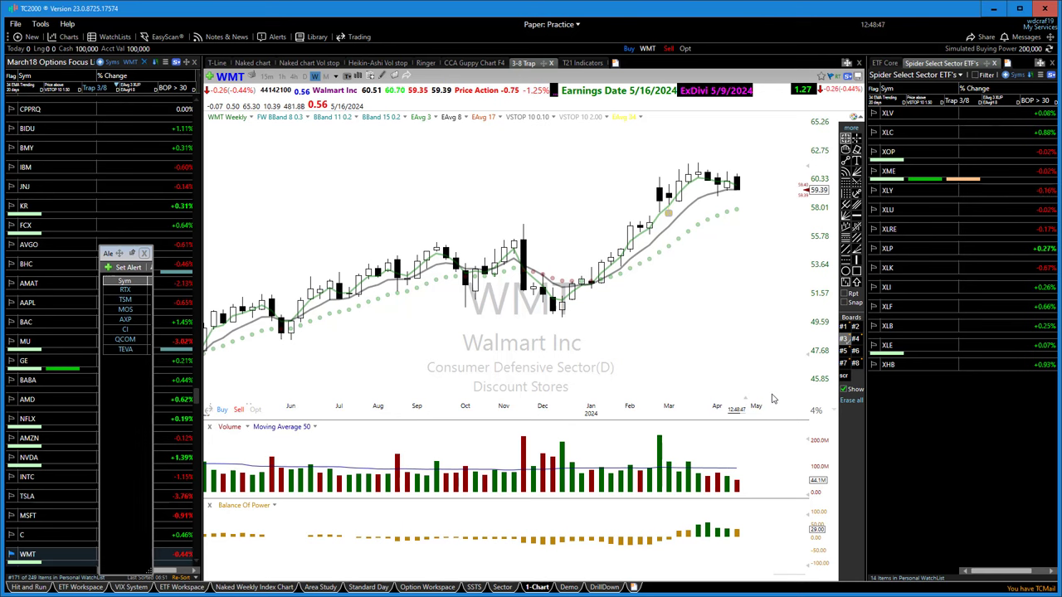
# - Mark early 2017 on the WMT weekly chart with a vertical line running through the existing green arrow
pyautogui.scroll(-2, 734, 368)
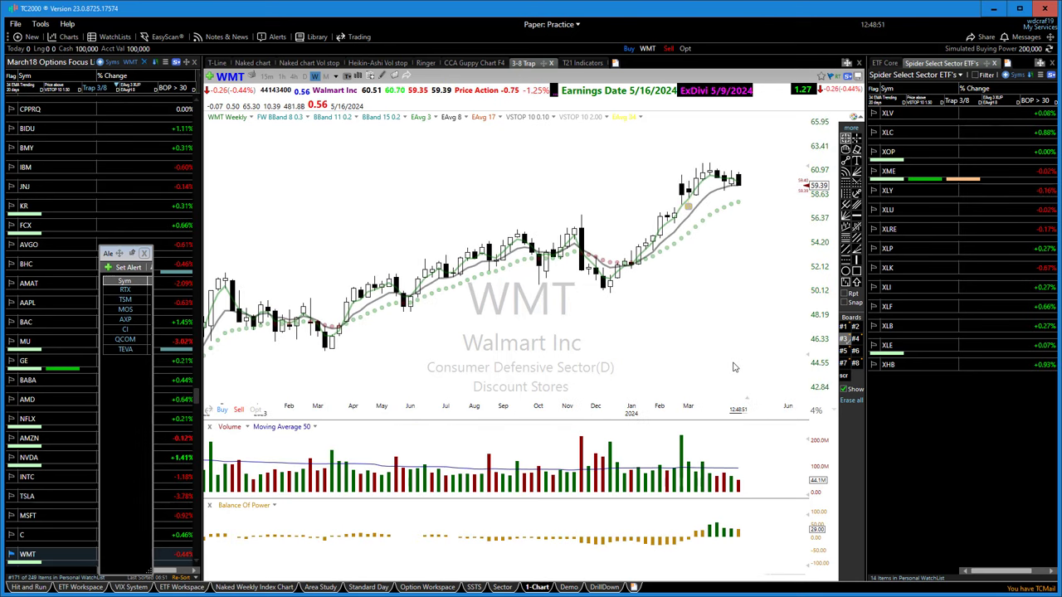
pyautogui.scroll(-2, 733, 366)
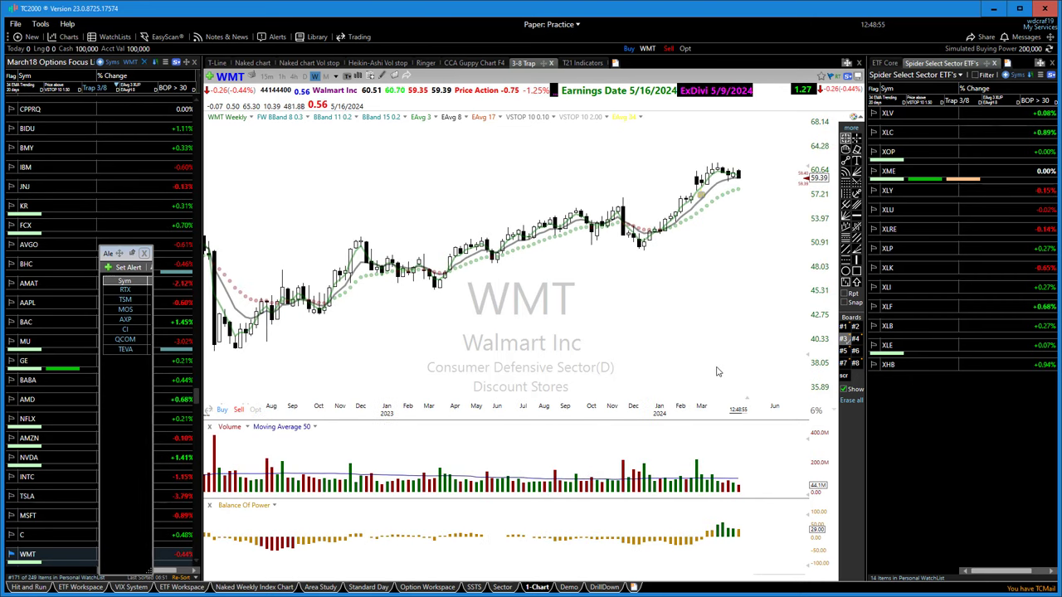
pyautogui.scroll(-6, 668, 319)
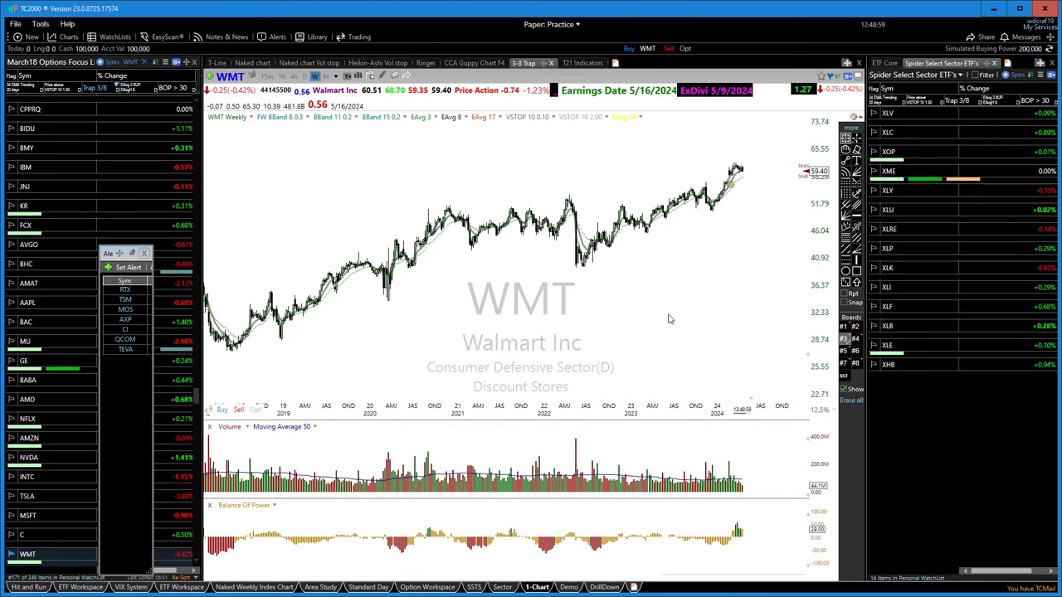
pyautogui.scroll(-1, 669, 319)
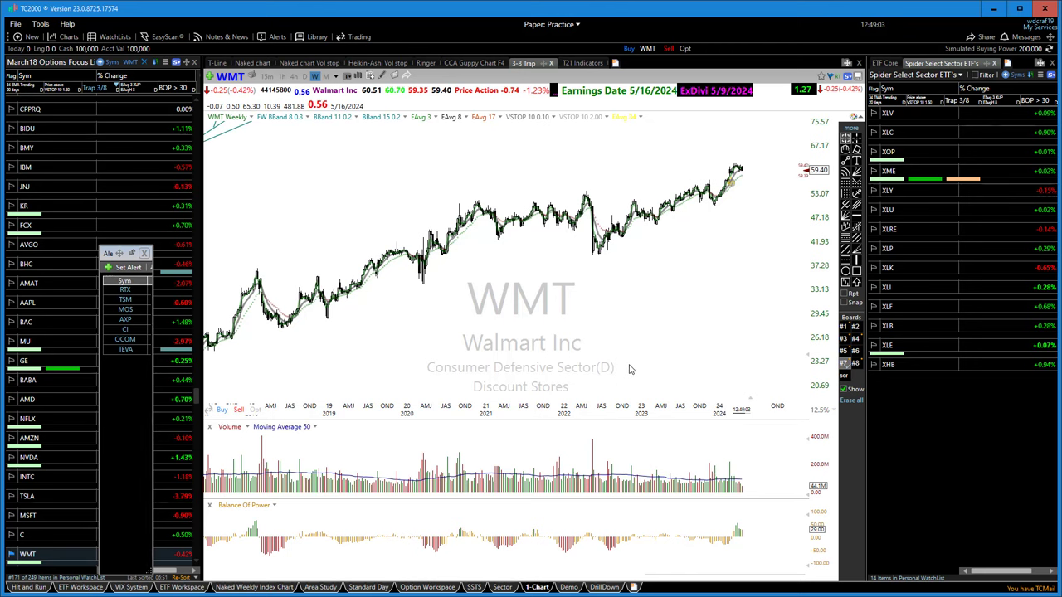
pyautogui.scroll(-3, 630, 371)
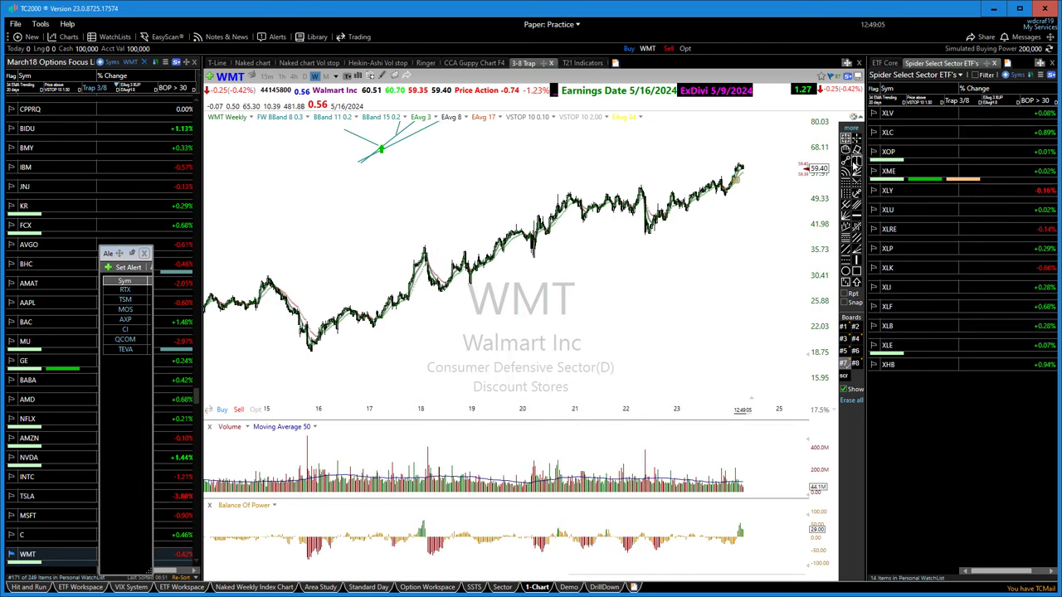
pyautogui.click(383, 247)
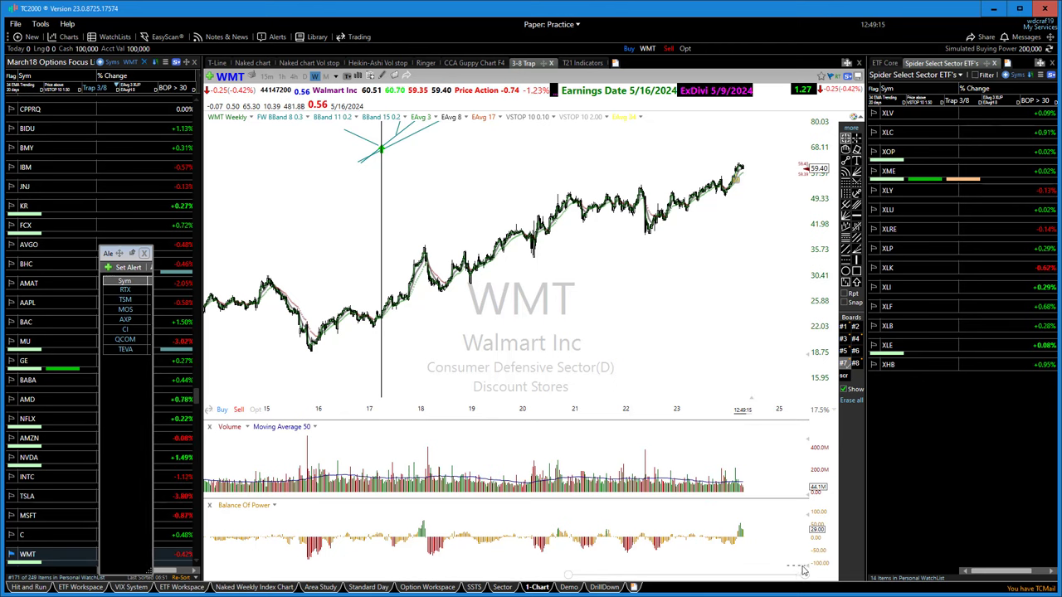
# - Examine the WMT weekly candles around the vertical line, from late 2016 to May 2018
pyautogui.moveTo(798, 575); pyautogui.dragTo(688, 574)
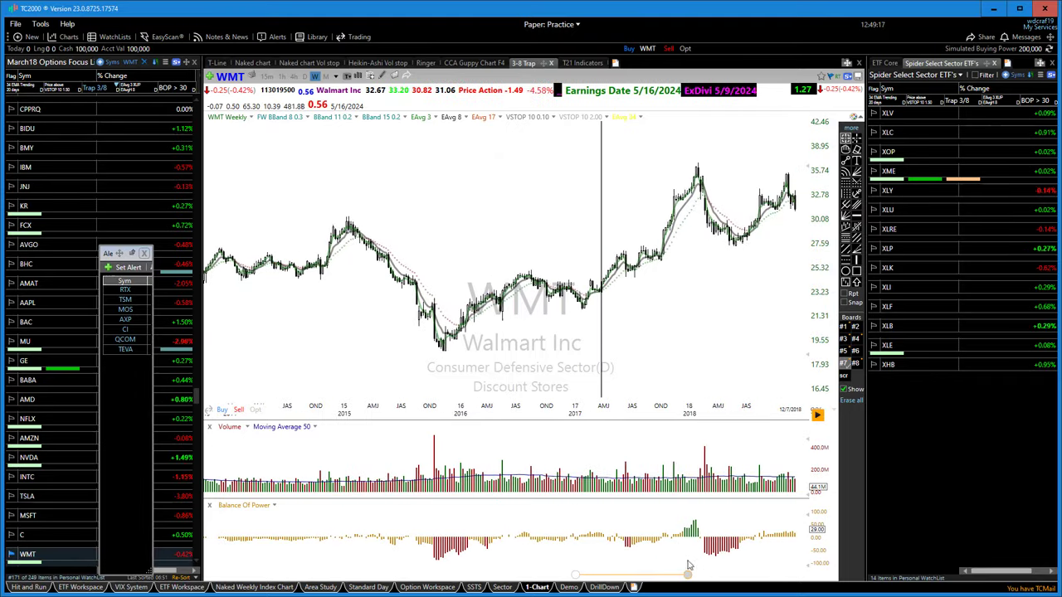
pyautogui.scroll(3, 572, 382)
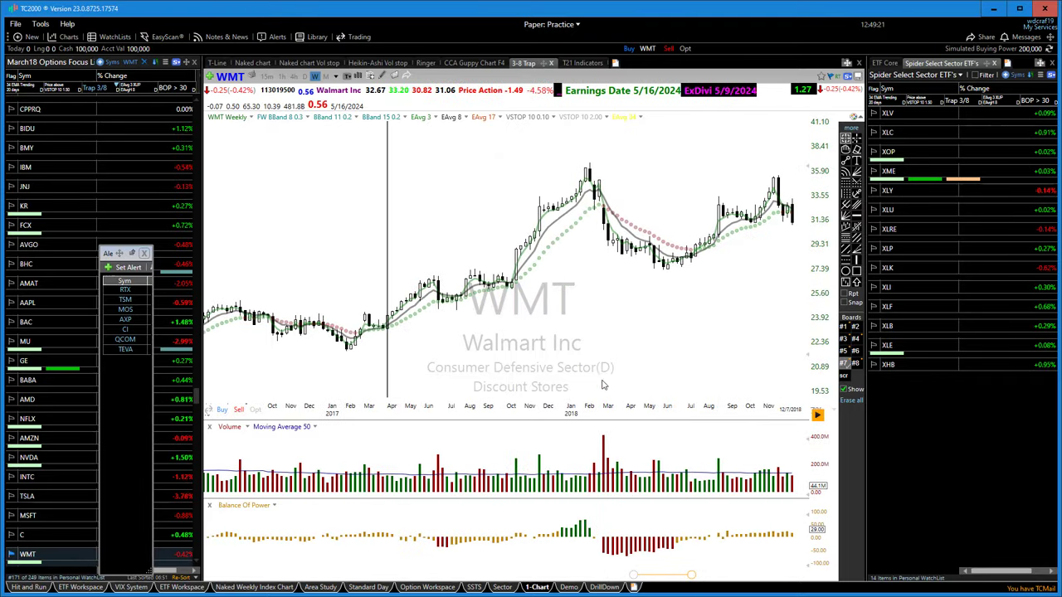
pyautogui.scroll(1, 607, 381)
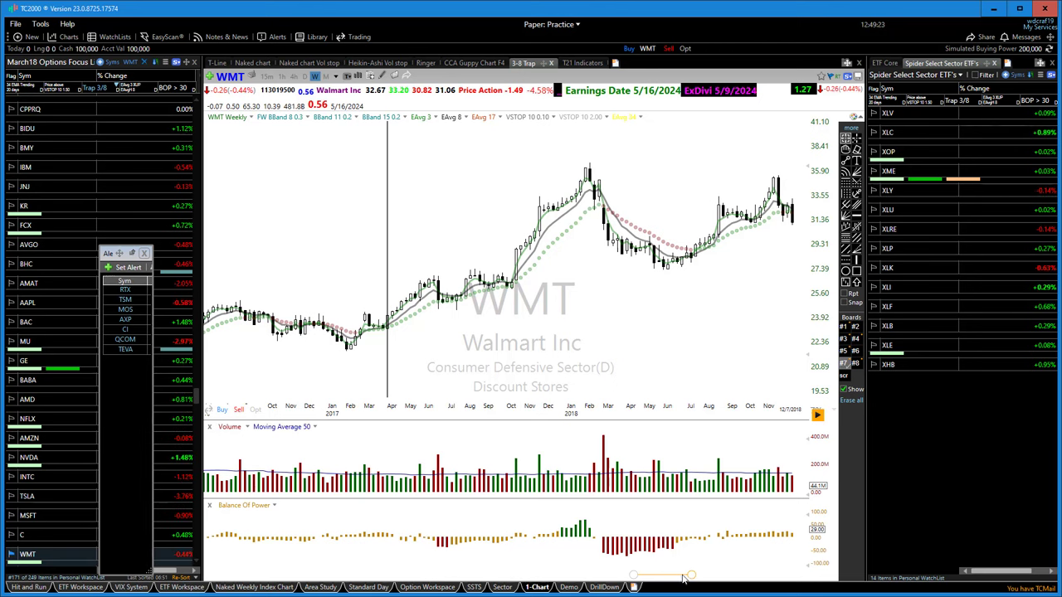
pyautogui.moveTo(691, 576); pyautogui.dragTo(681, 575)
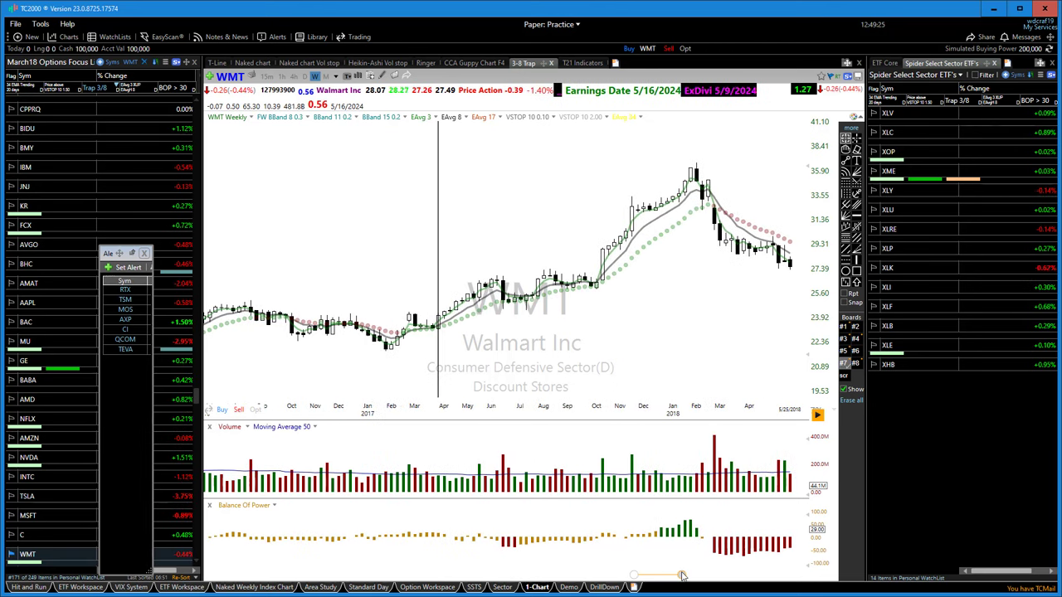
pyautogui.scroll(1, 552, 357)
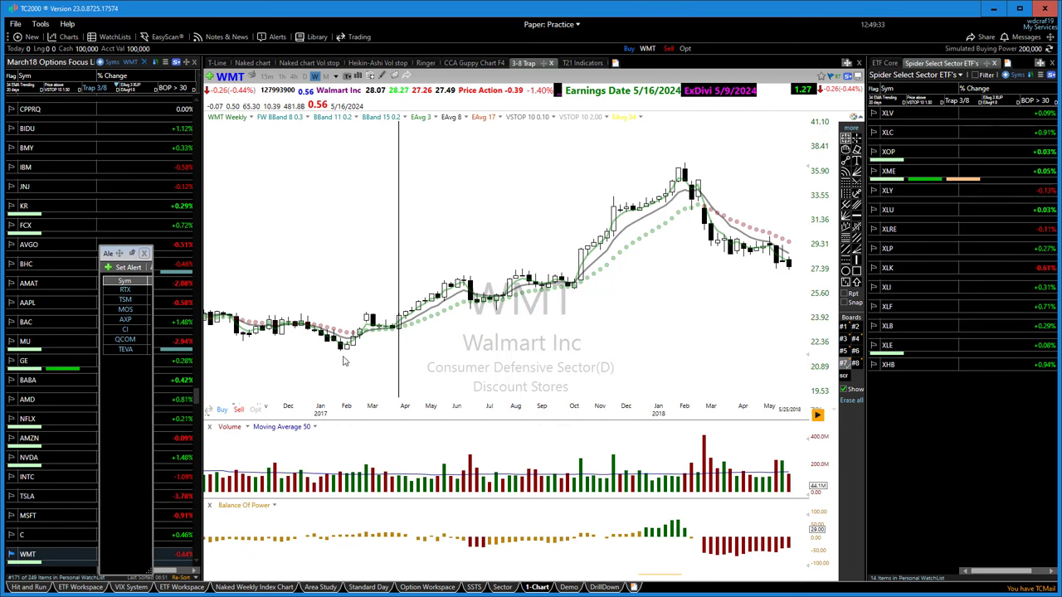
pyautogui.scroll(-3, 403, 347)
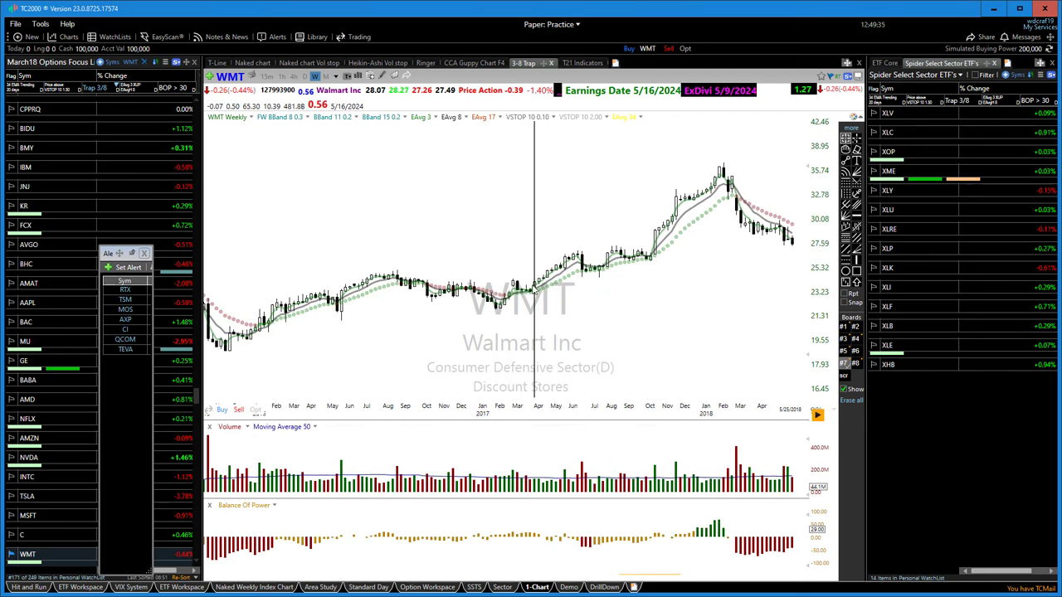
pyautogui.scroll(3, 465, 312)
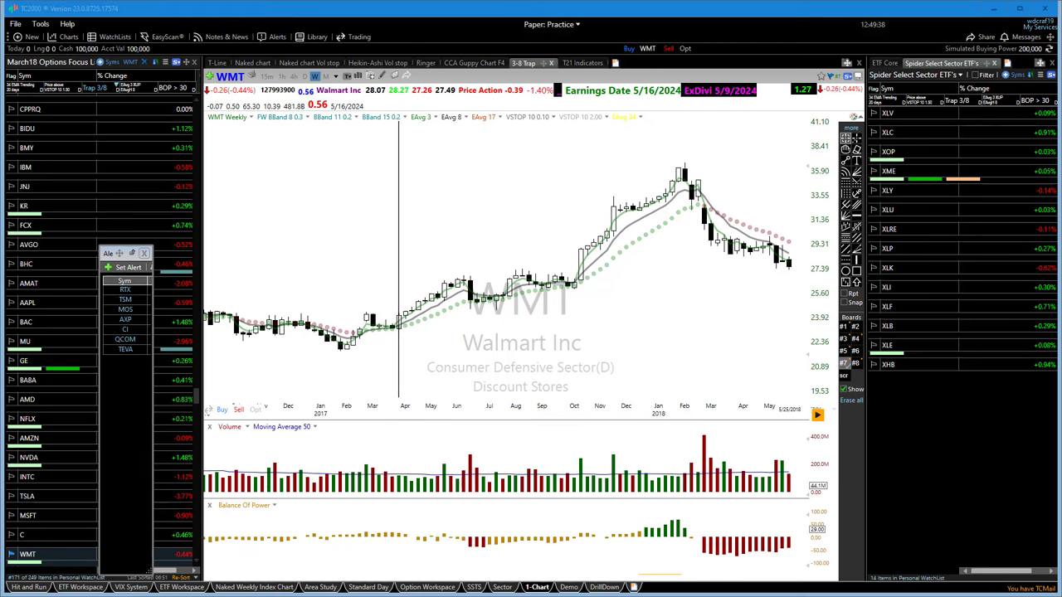
# - Point out the WMT weekly advance and sideways stretches after the early 2017 line with temporary arrows and marks
pyautogui.moveTo(373, 322); pyautogui.dragTo(415, 332)
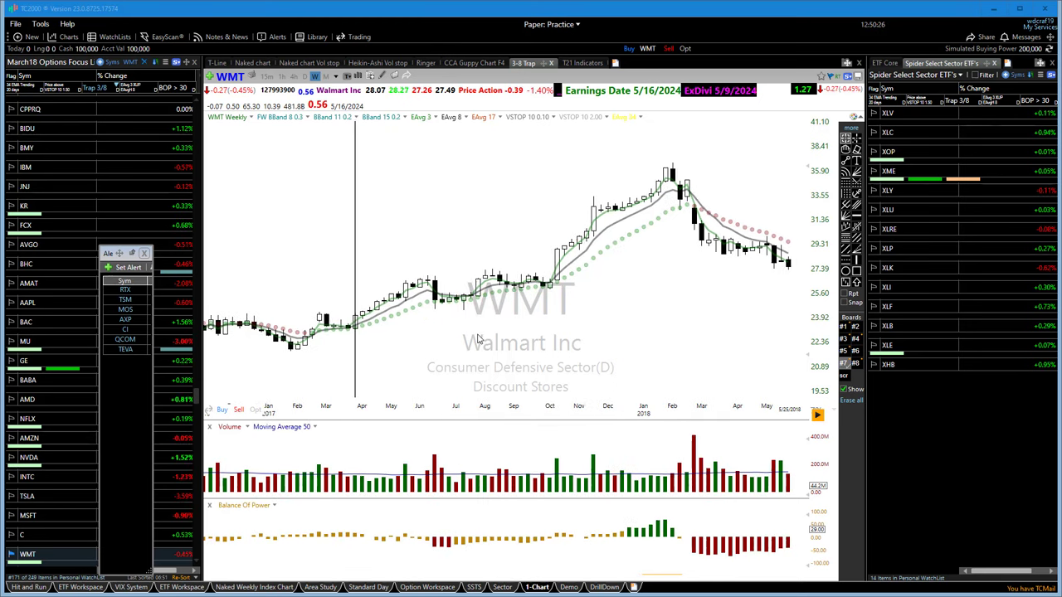
pyautogui.scroll(1, 477, 339)
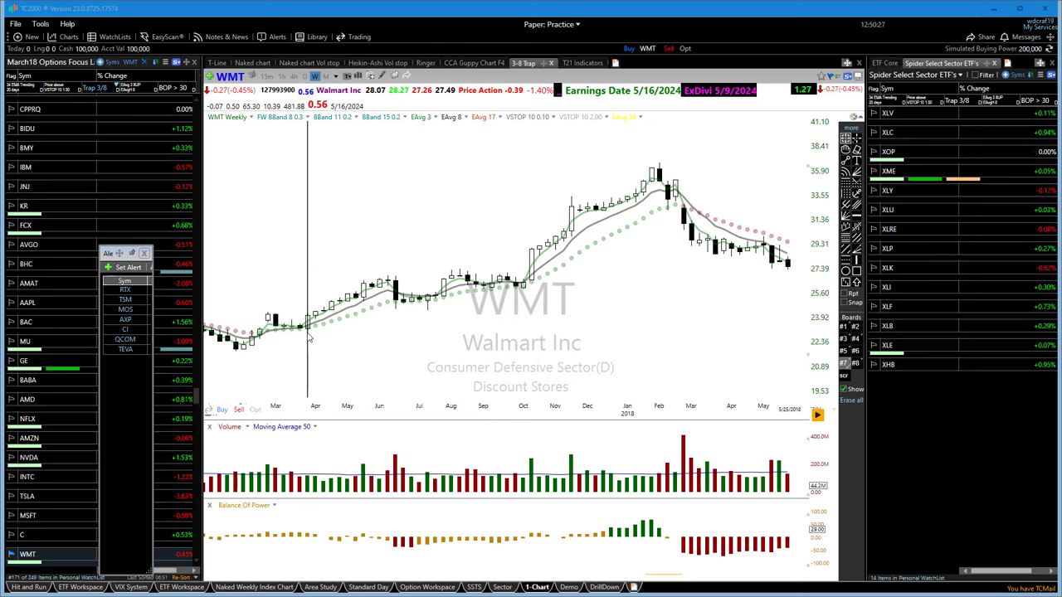
pyautogui.moveTo(309, 338)
pyautogui.mouseDown()
pyautogui.moveTo(385, 296)
pyautogui.moveTo(407, 304)
pyautogui.mouseUp()
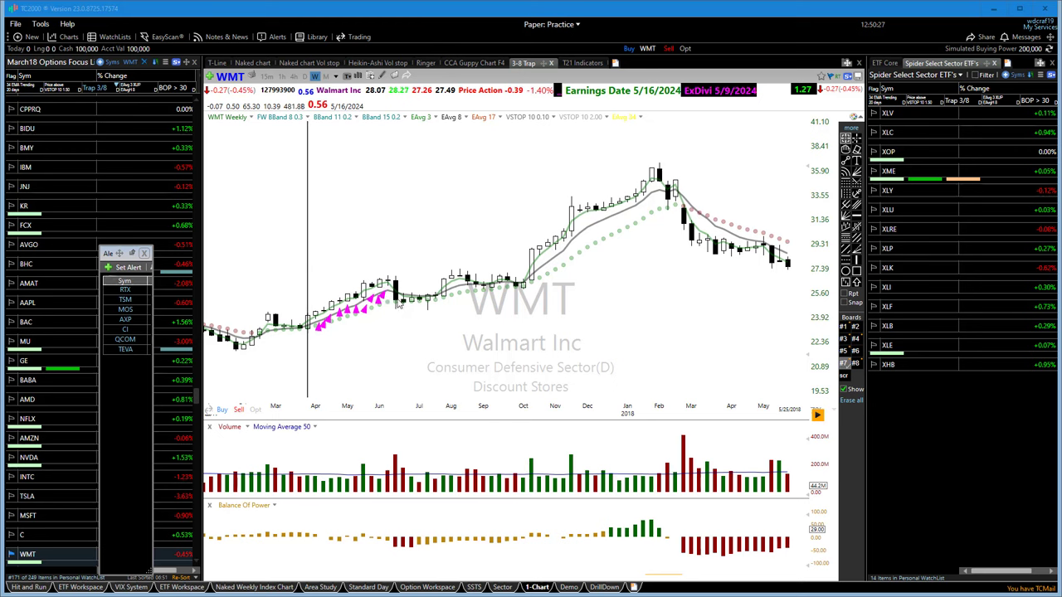
pyautogui.moveTo(378, 292); pyautogui.dragTo(411, 295)
pyautogui.moveTo(340, 253); pyautogui.dragTo(386, 254)
pyautogui.moveTo(446, 272); pyautogui.dragTo(576, 273)
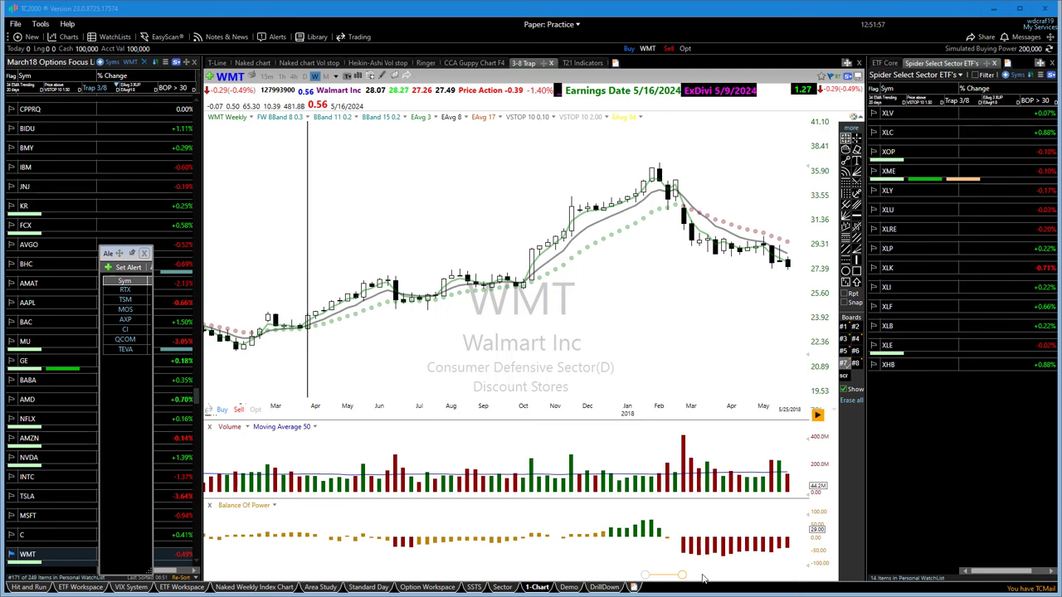
# - Review WMT's long-term weekly price history from the late 1990s to 2024
pyautogui.moveTo(681, 576); pyautogui.dragTo(749, 575)
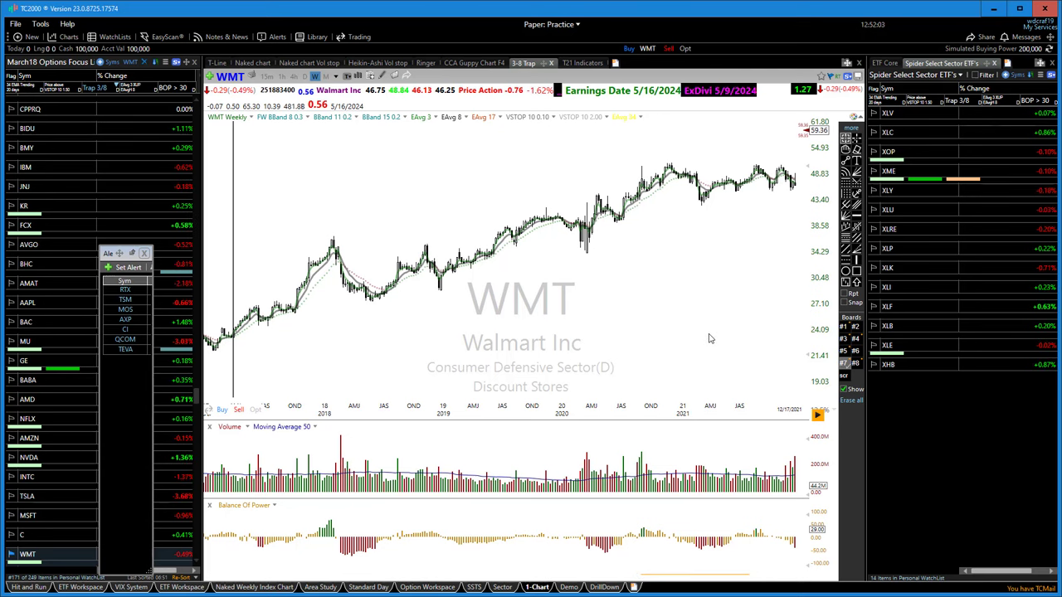
pyautogui.scroll(-3, 707, 335)
pyautogui.scroll(-5, 709, 336)
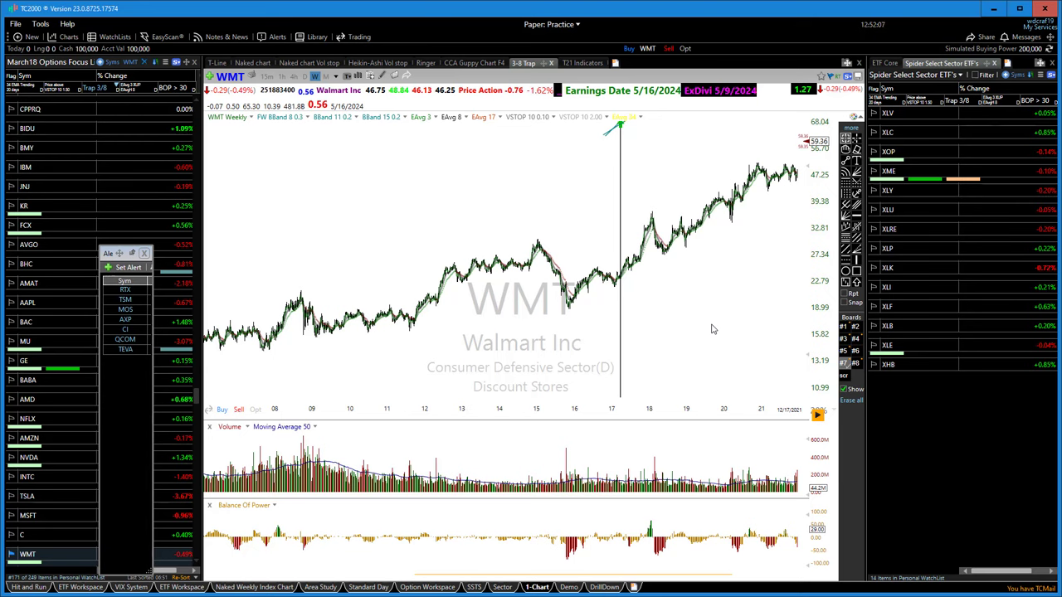
pyautogui.scroll(2, 711, 336)
pyautogui.scroll(-4, 710, 342)
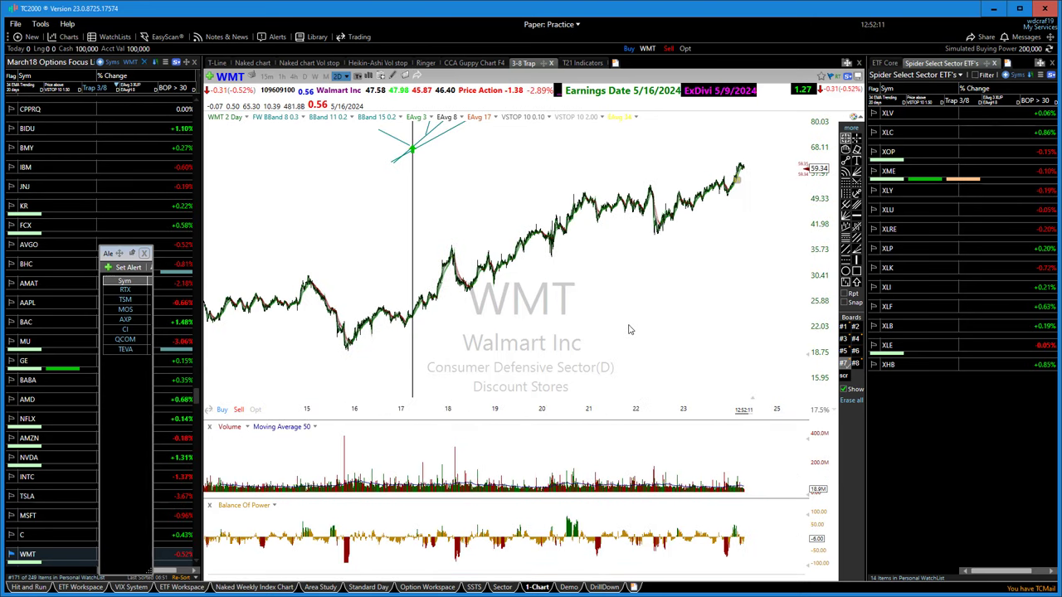
pyautogui.scroll(-2, 628, 329)
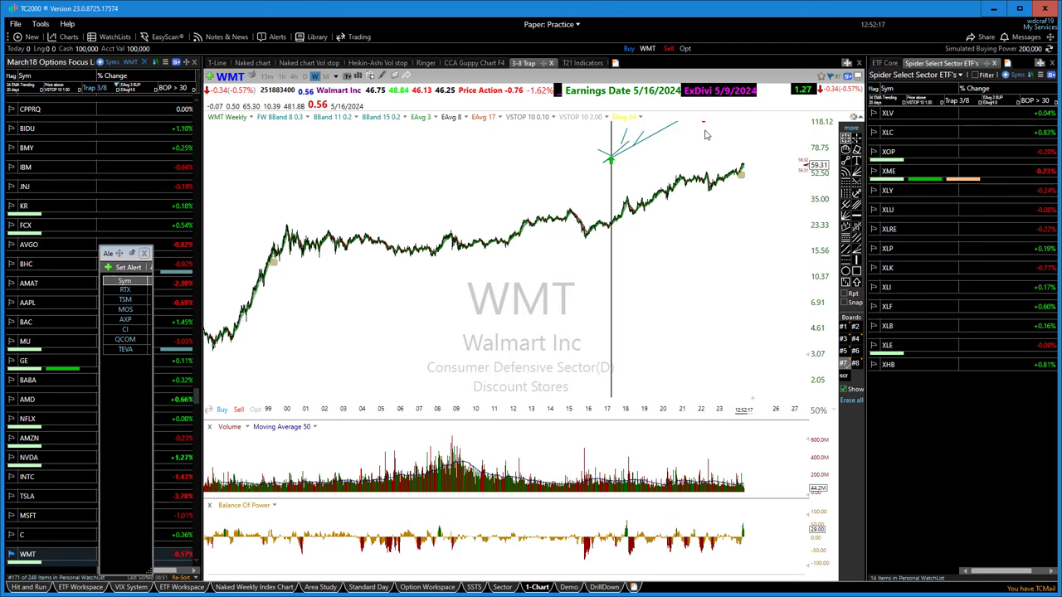
pyautogui.click(705, 131)
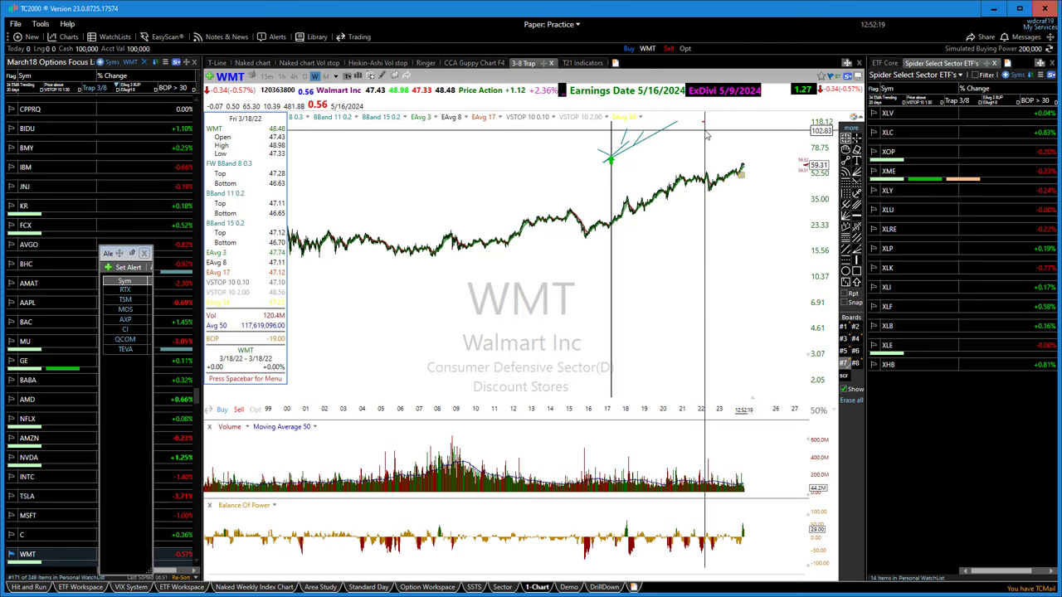
pyautogui.click(599, 374)
# - Show WMT on the daily timeframe and inspect the early 2021 price data with the crosshair
pyautogui.scroll(5, 599, 374)
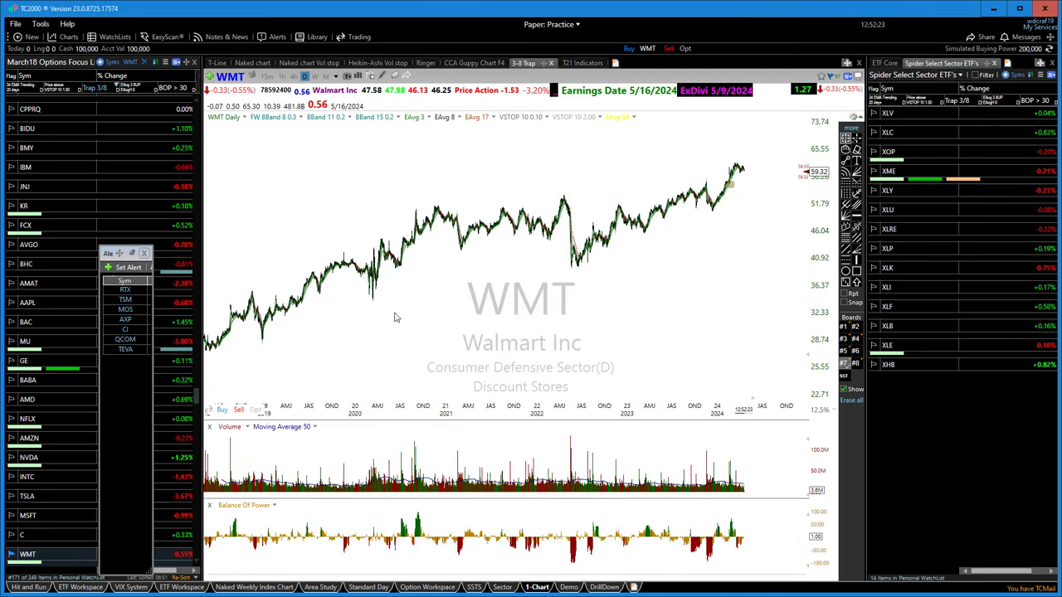
pyautogui.click(457, 273)
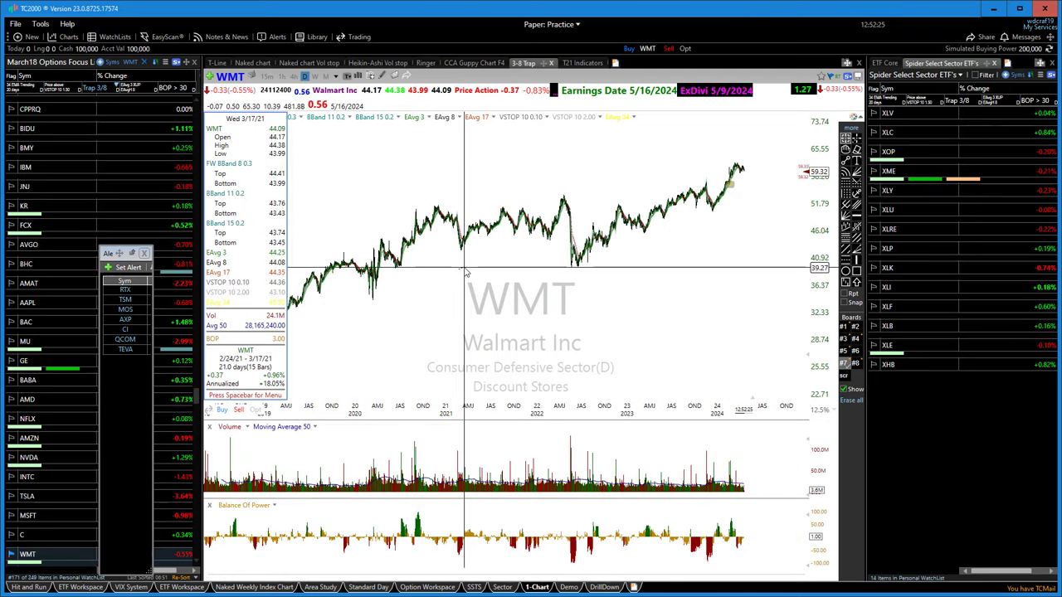
pyautogui.click(466, 273)
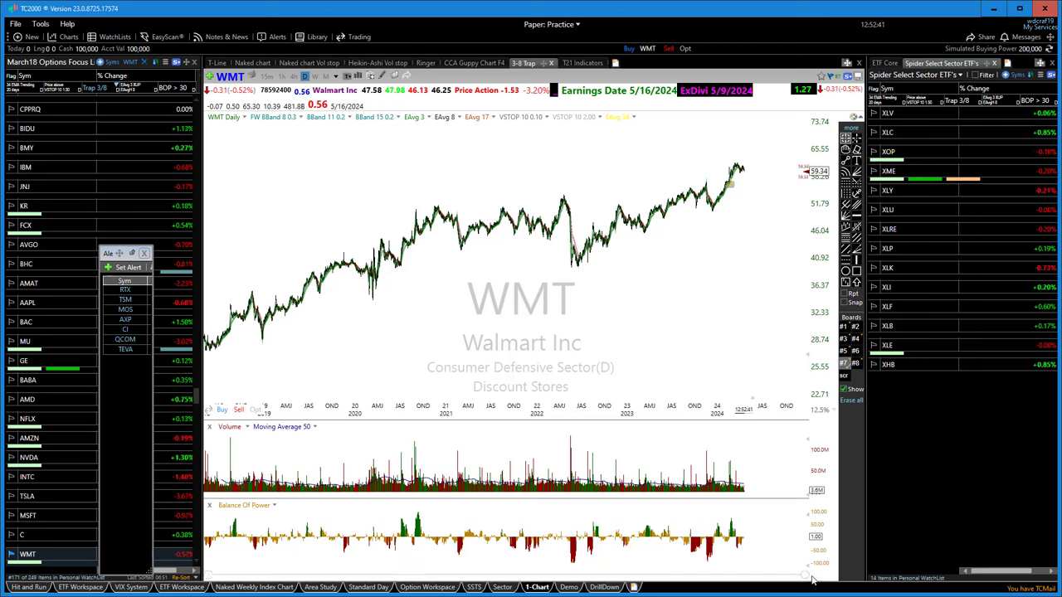
pyautogui.moveTo(802, 576); pyautogui.dragTo(689, 572)
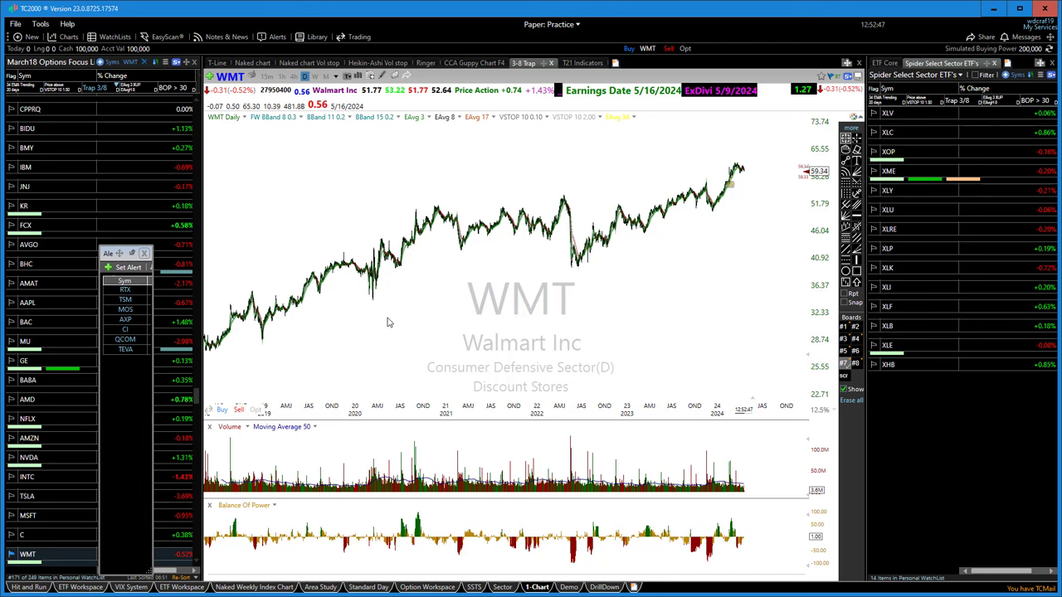
# - Return WMT to the weekly timeframe and sketch a temporary rising trendline from the late 2015 low to the 2022 break
pyautogui.press('w')
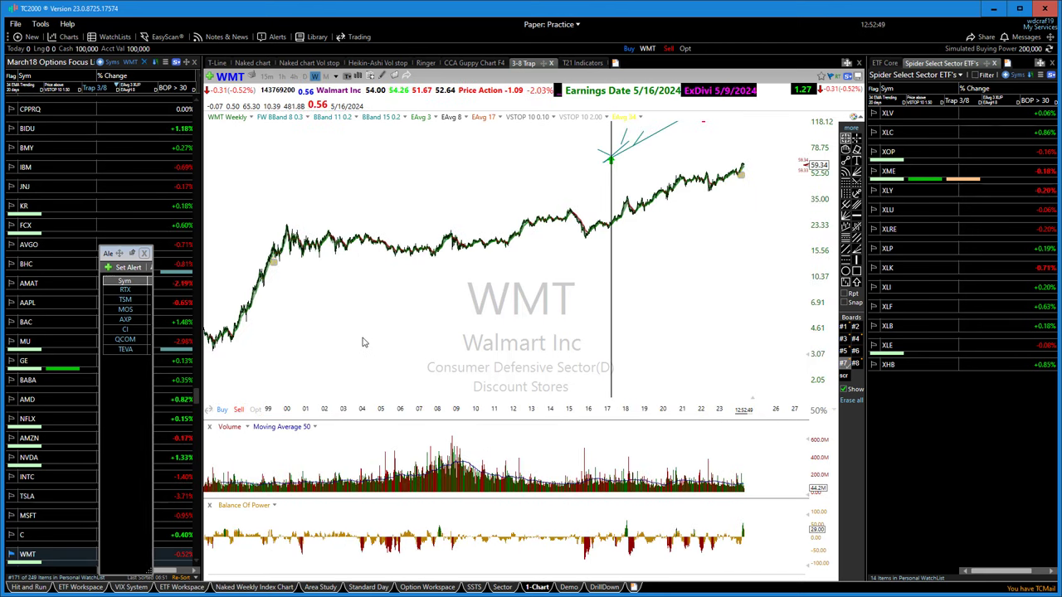
pyautogui.scroll(5, 454, 342)
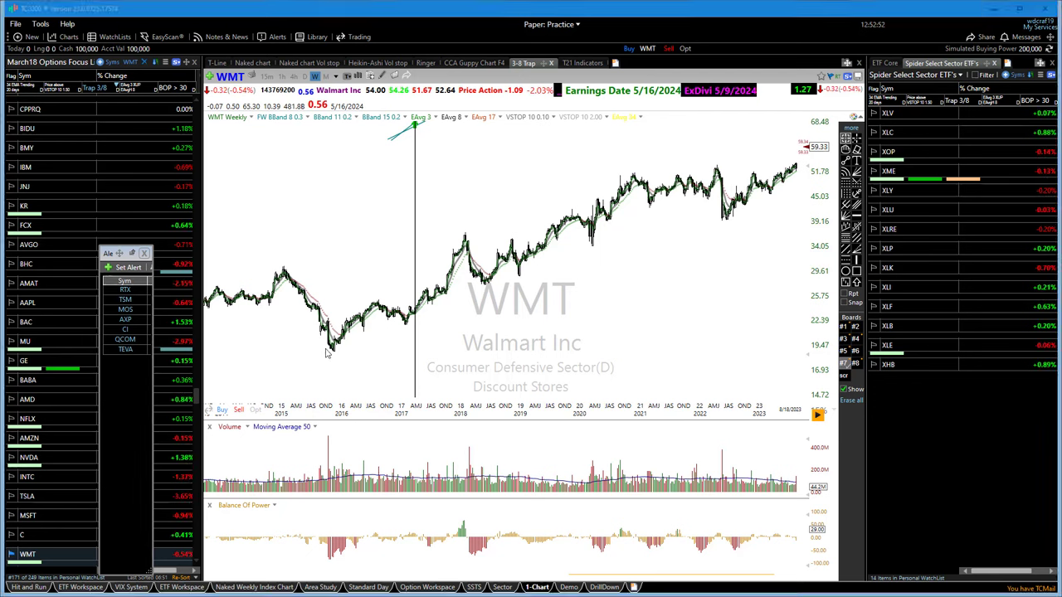
pyautogui.moveTo(337, 351); pyautogui.dragTo(727, 188)
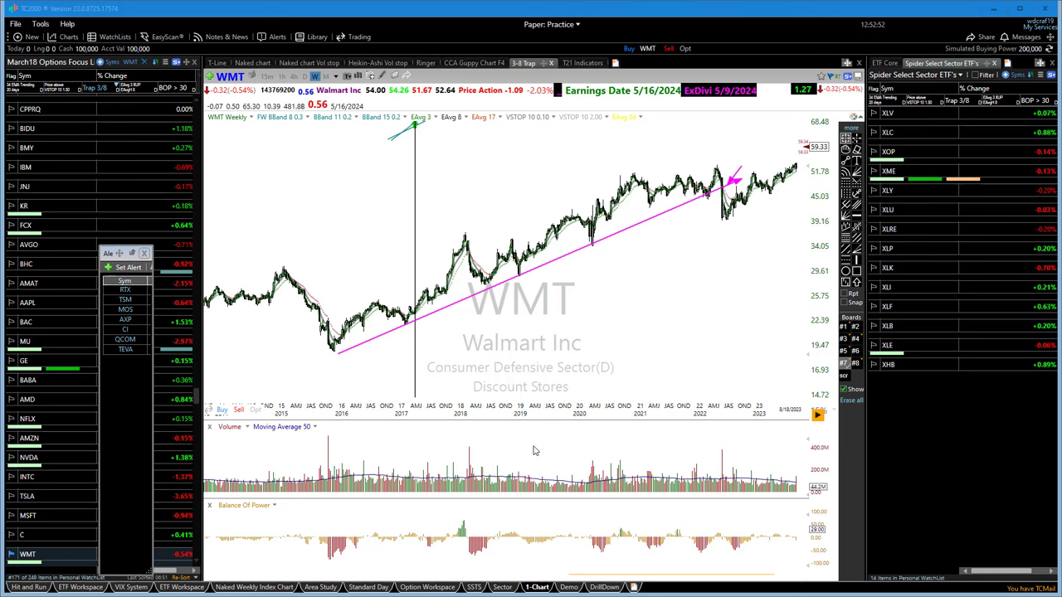
pyautogui.press('Escape')
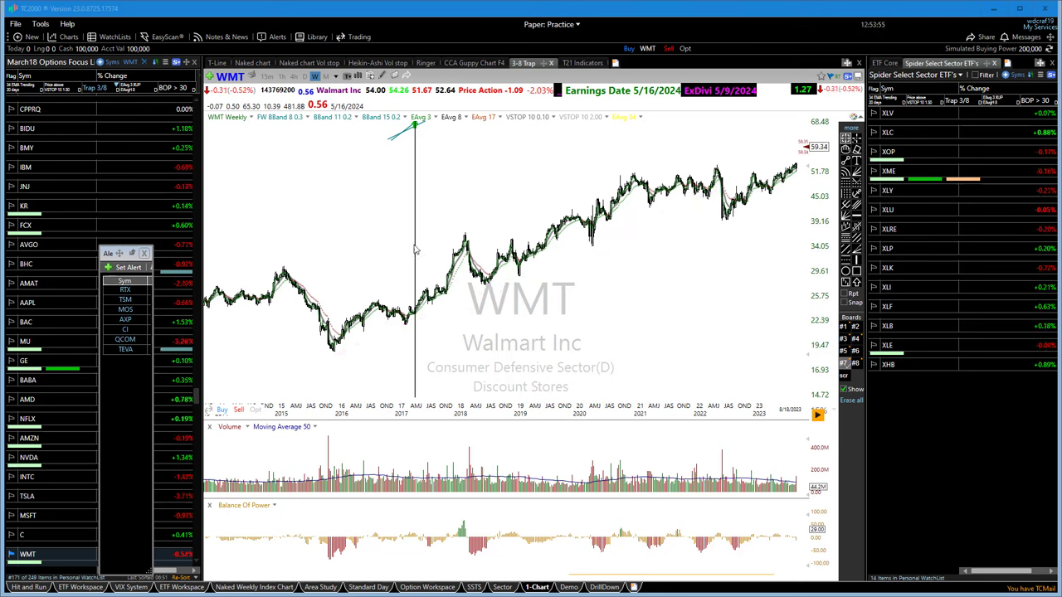
# - Delete the vertical line at early 2017 from the WMT weekly chart
pyautogui.rightClick(419, 255)
pyautogui.click(440, 347)
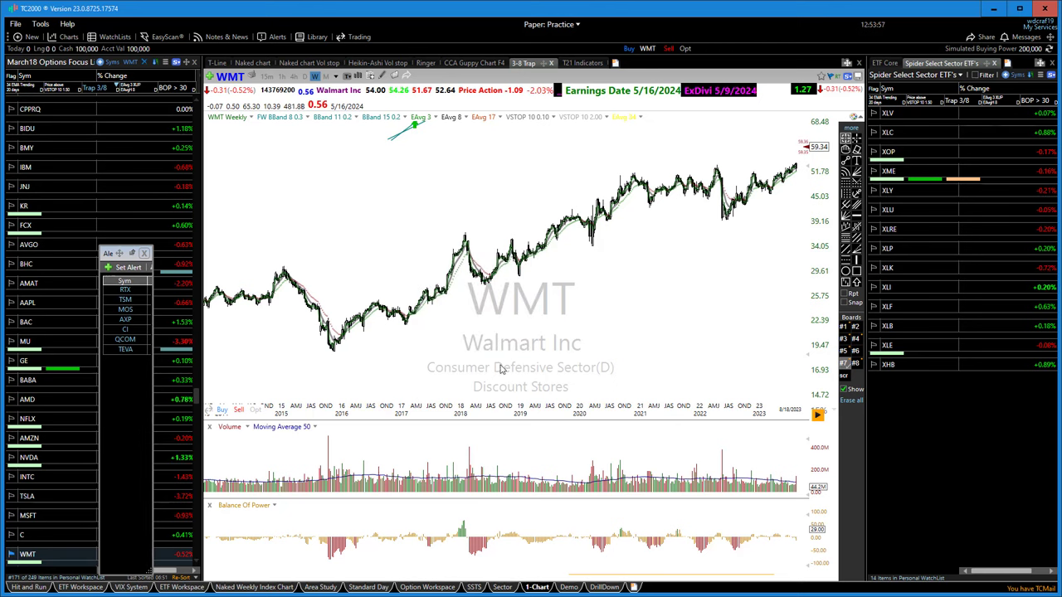
# - Bring the WMT weekly chart forward to its latest candles, covering mid-2022 to April 2024
pyautogui.scroll(4, 519, 371)
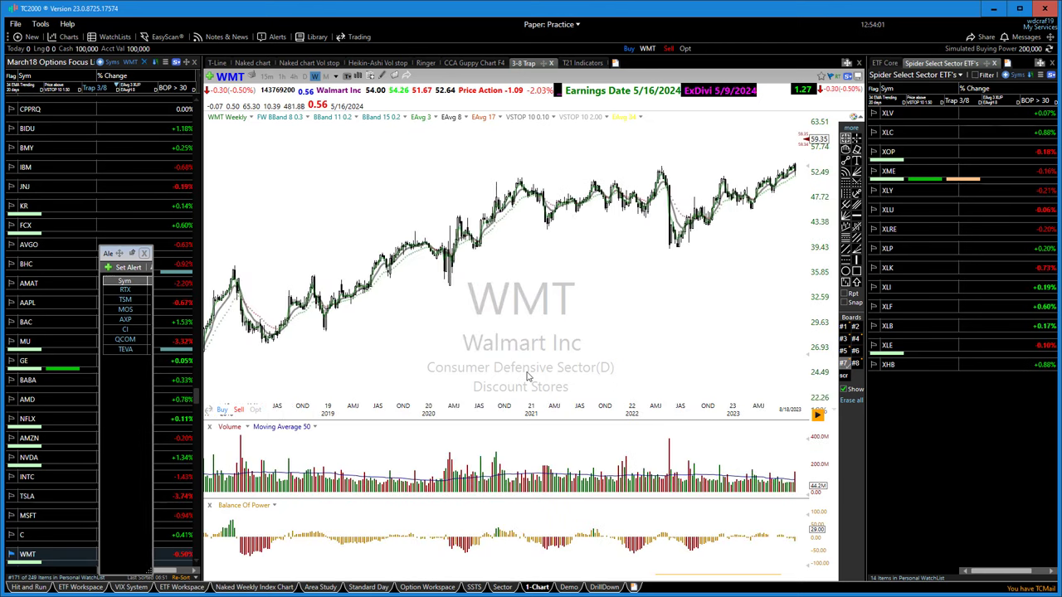
pyautogui.scroll(3, 452, 359)
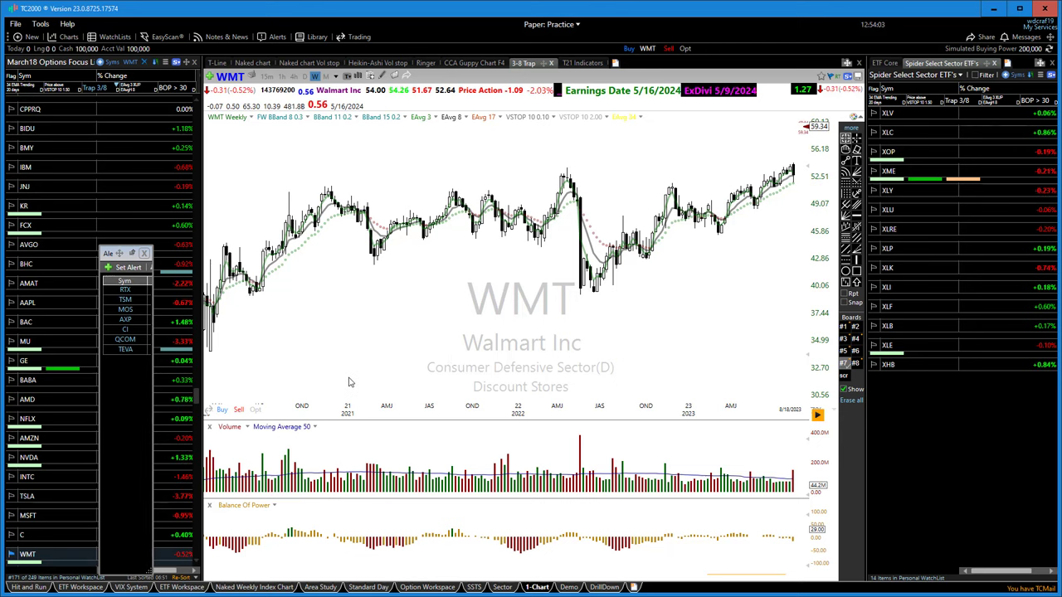
pyautogui.scroll(2, 431, 376)
pyautogui.scroll(2, 427, 372)
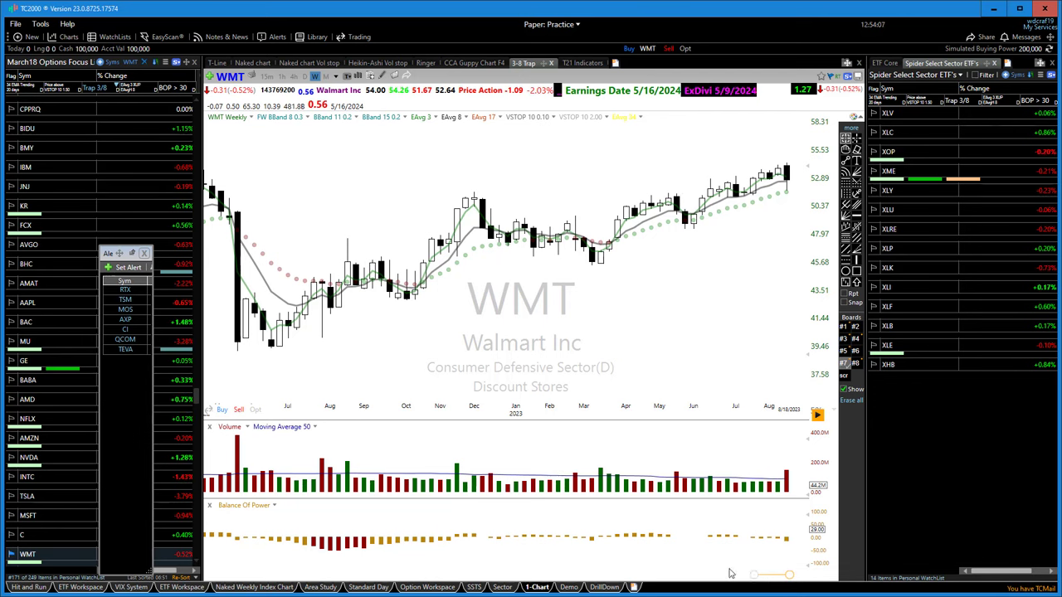
pyautogui.doubleClick(794, 579)
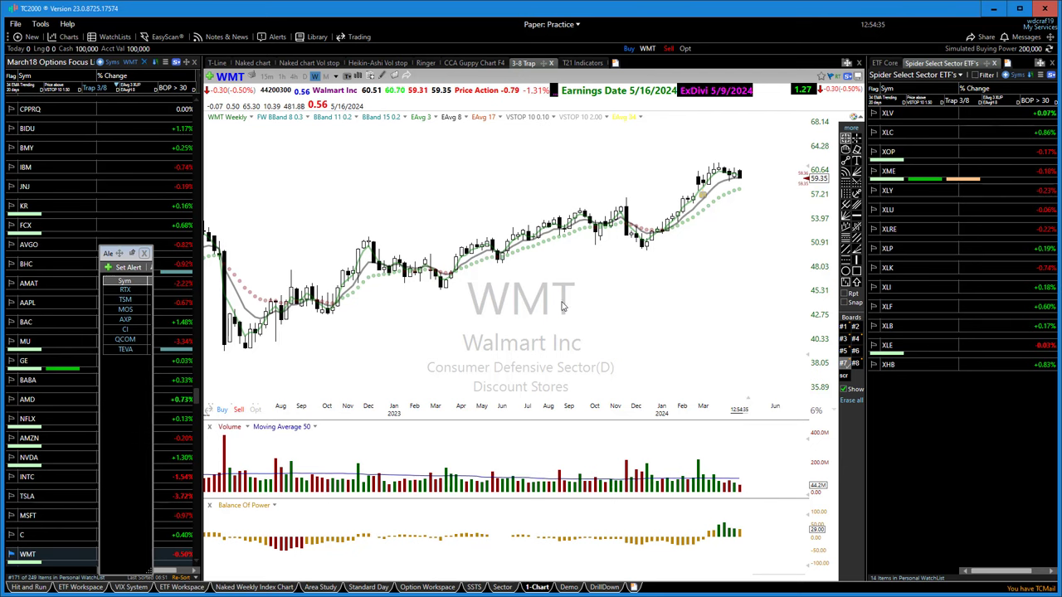
# - Zoom in on the latest candles of the WMT weekly chart, covering roughly October 2023 to April 2024
pyautogui.scroll(4, 531, 320)
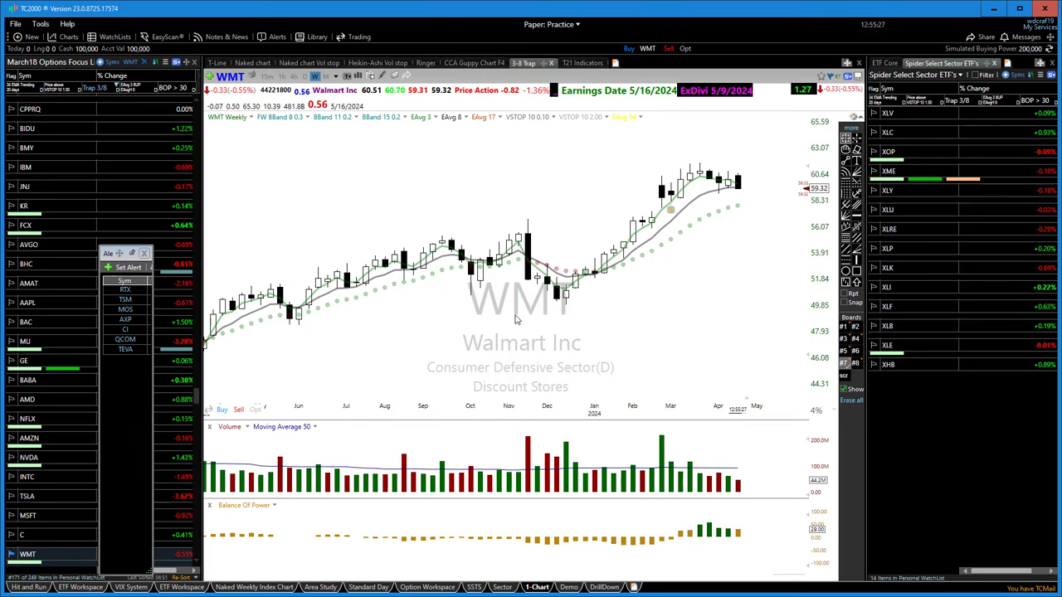
pyautogui.scroll(1, 461, 348)
pyautogui.scroll(1, 461, 348)
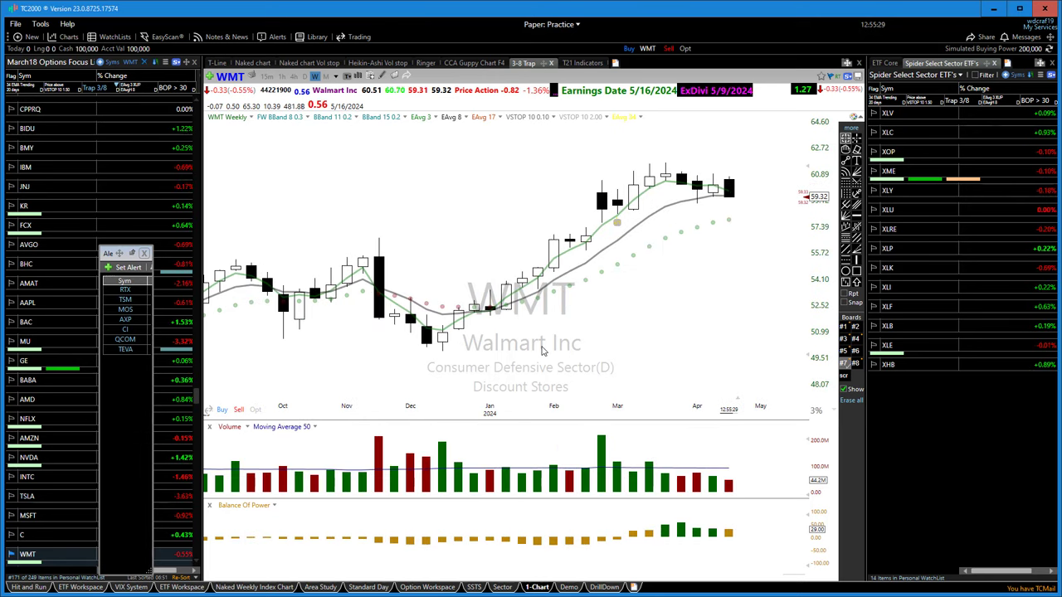
pyautogui.scroll(1, 575, 375)
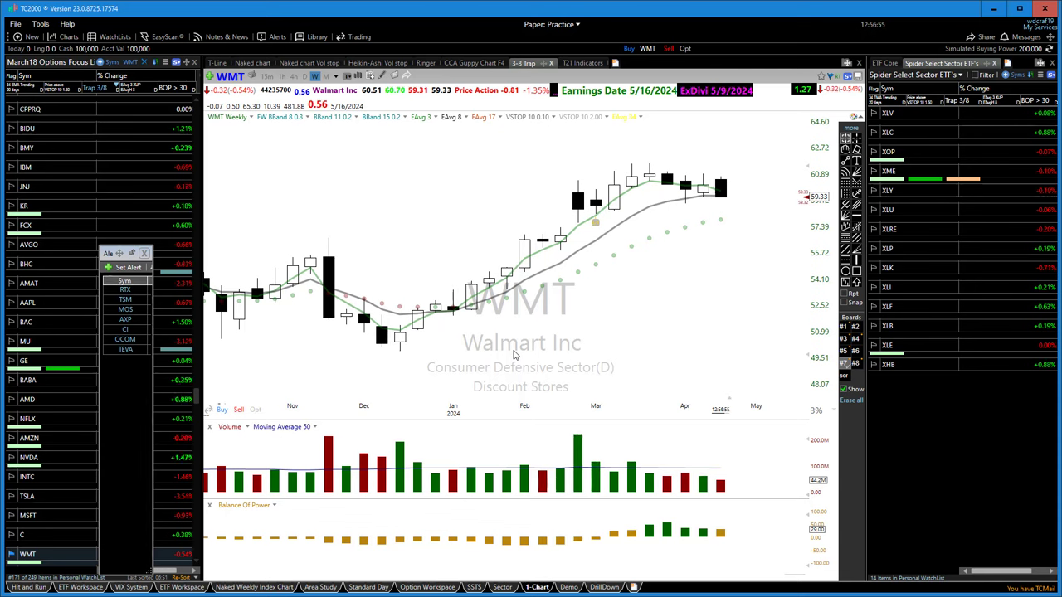
# - Switch the weekly chart to PYPL and examine the price area just after the latest candle with the crosshair
pyautogui.write('PYPL')
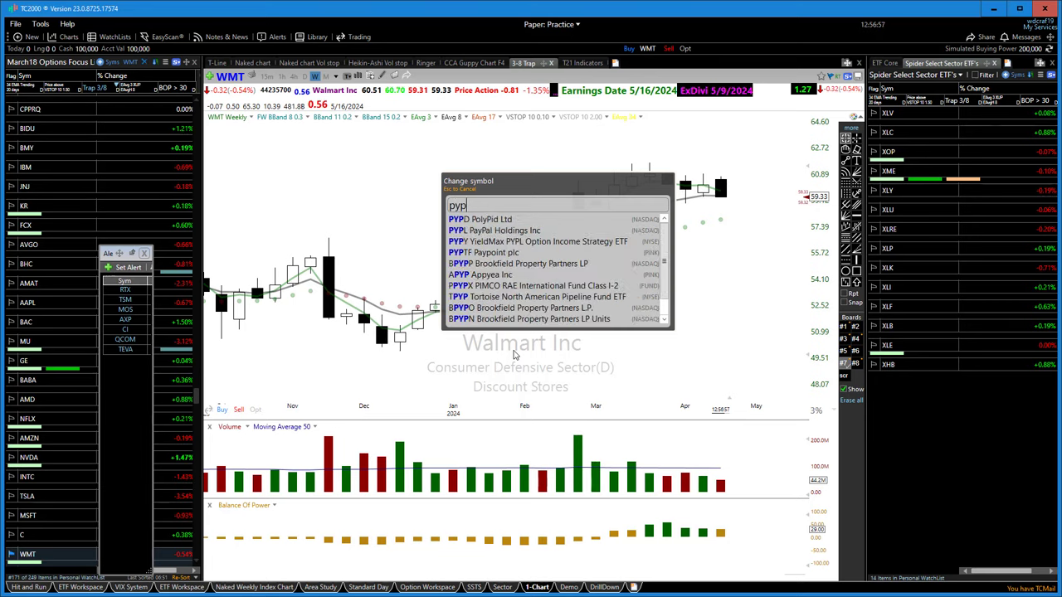
pyautogui.press('Return')
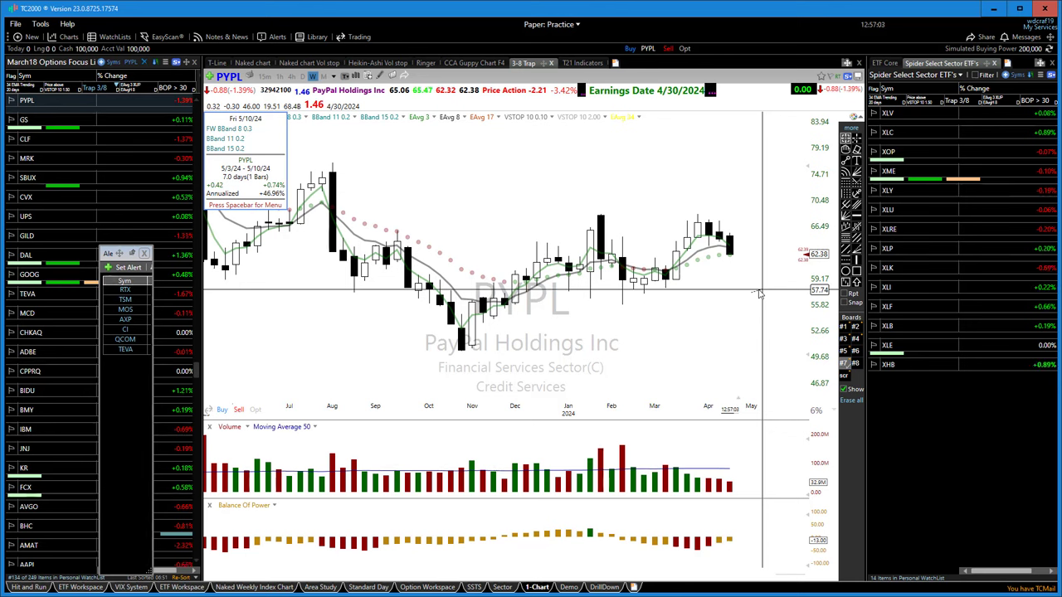
pyautogui.moveTo(758, 291); pyautogui.dragTo(774, 274)
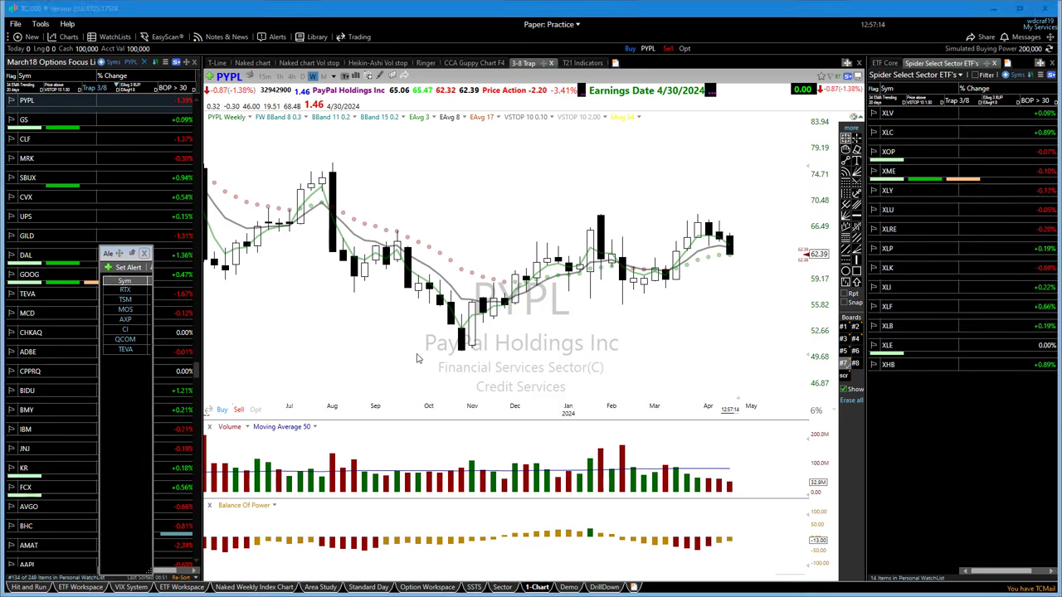
# - Annotate PYPL with a rising trendline arrow from the late October 2023 low, a horizontal support arrow, a short downward arrow and hypothetical future candles
pyautogui.moveTo(462, 347); pyautogui.dragTo(840, 237)
pyautogui.moveTo(628, 269)
pyautogui.mouseDown()
pyautogui.moveTo(794, 270)
pyautogui.moveTo(741, 292)
pyautogui.mouseUp()
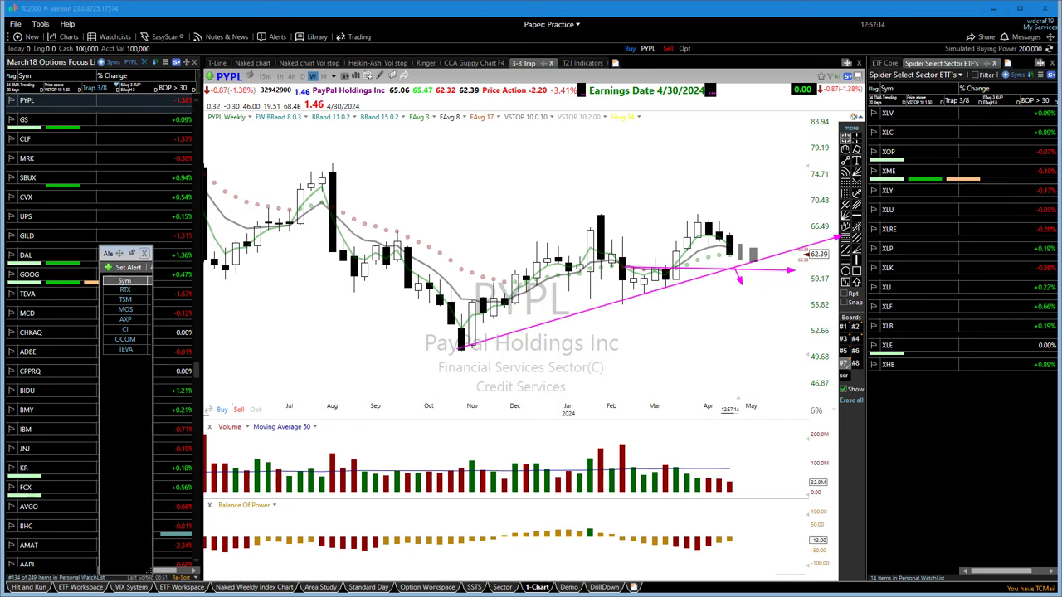
pyautogui.click(767, 246)
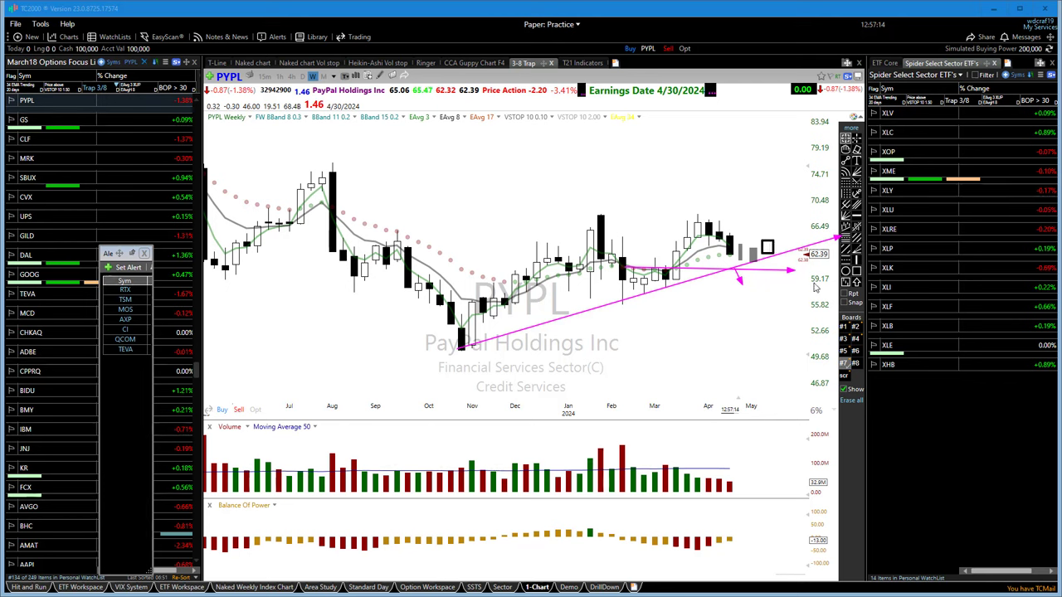